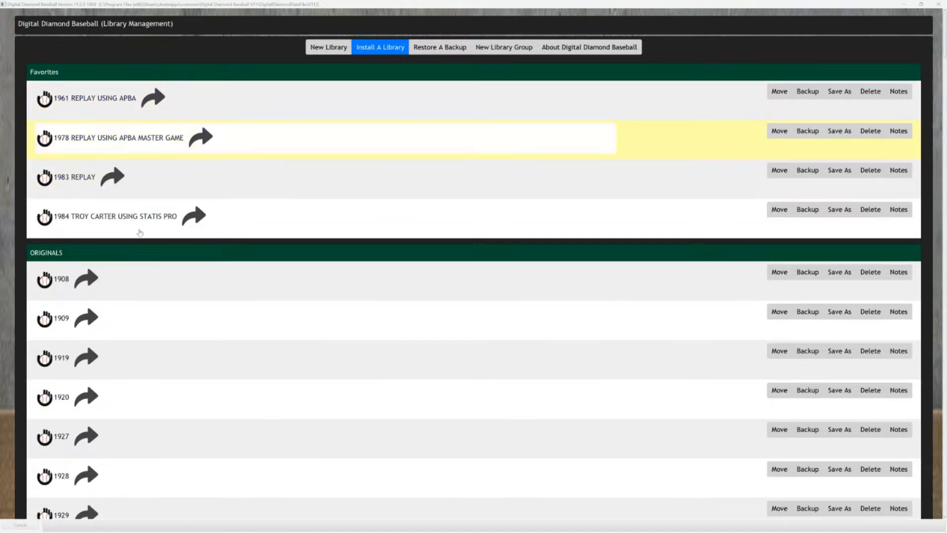
# Look through the season libraries listed in the ORIGINALS group.
pyautogui.scroll(-1, 167, 286)
pyautogui.scroll(-12, 168, 301)
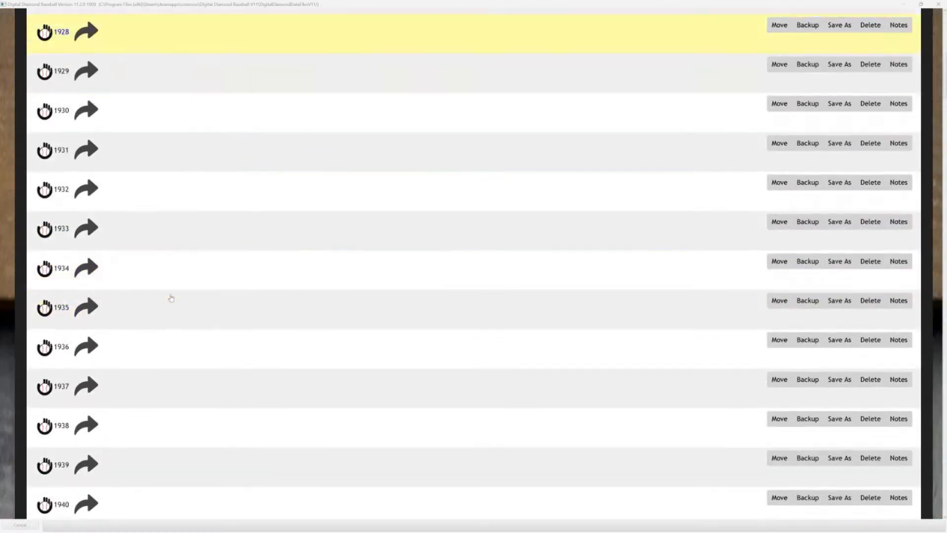
pyautogui.scroll(-7, 173, 294)
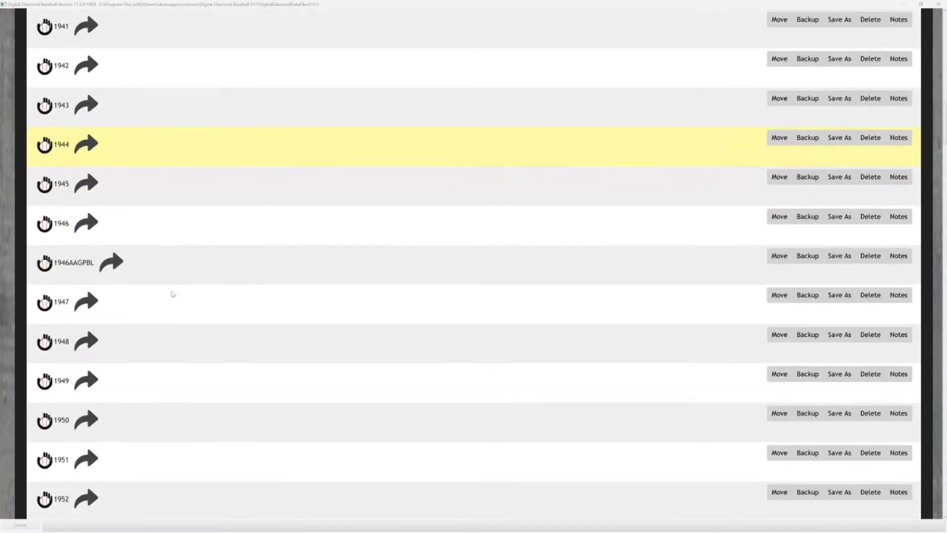
pyautogui.scroll(-7, 172, 294)
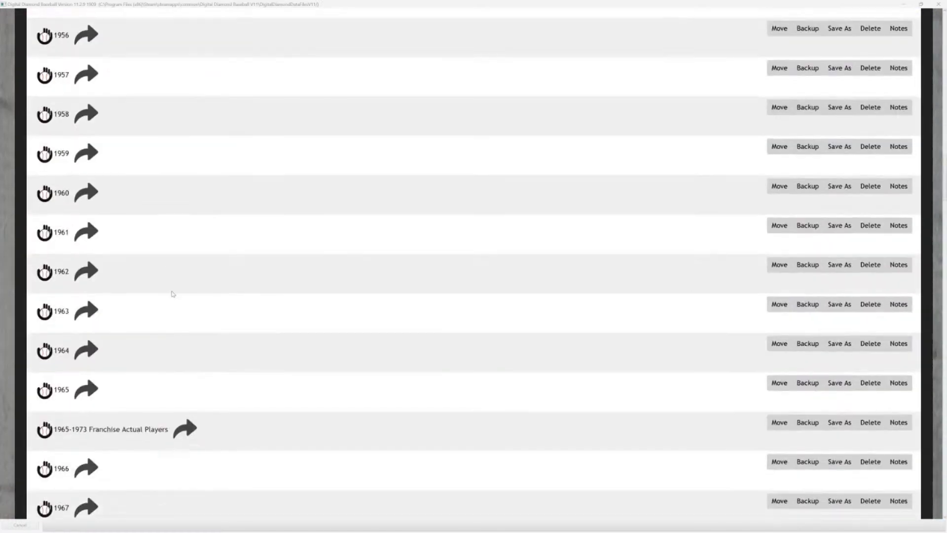
pyautogui.scroll(-3, 163, 321)
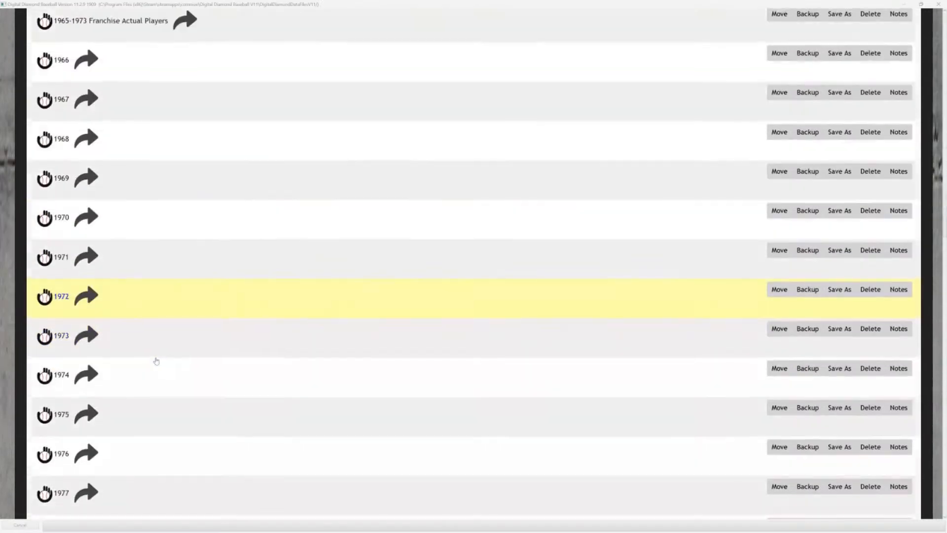
pyautogui.scroll(-1, 159, 357)
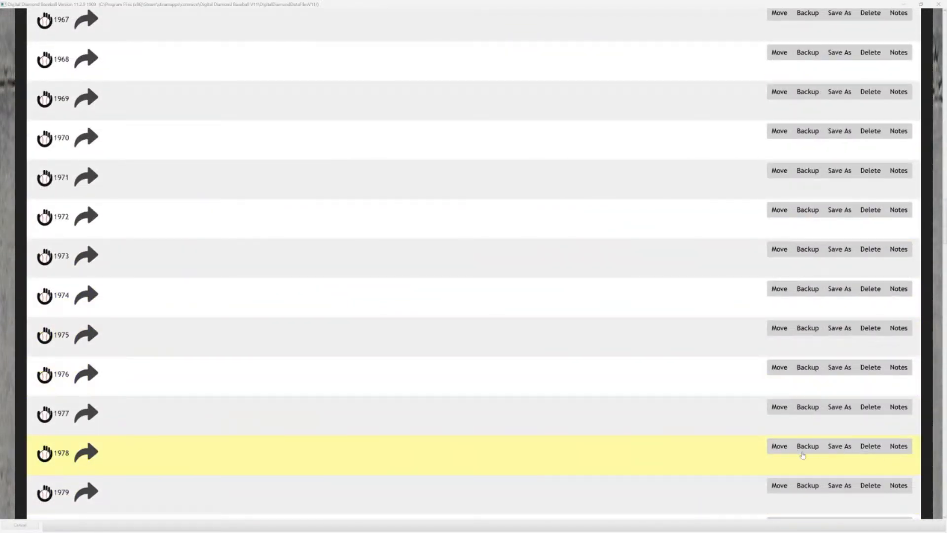
pyautogui.scroll(8, 656, 375)
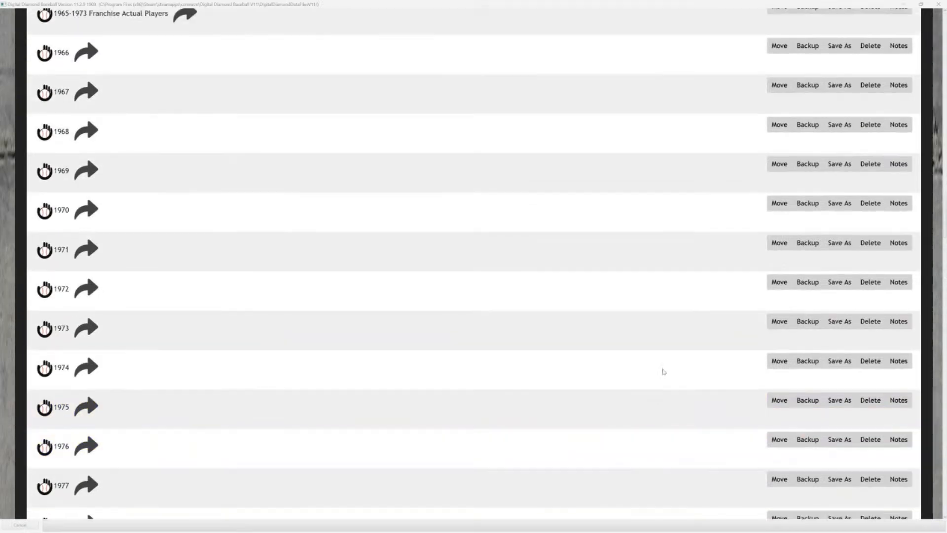
pyautogui.scroll(12, 689, 335)
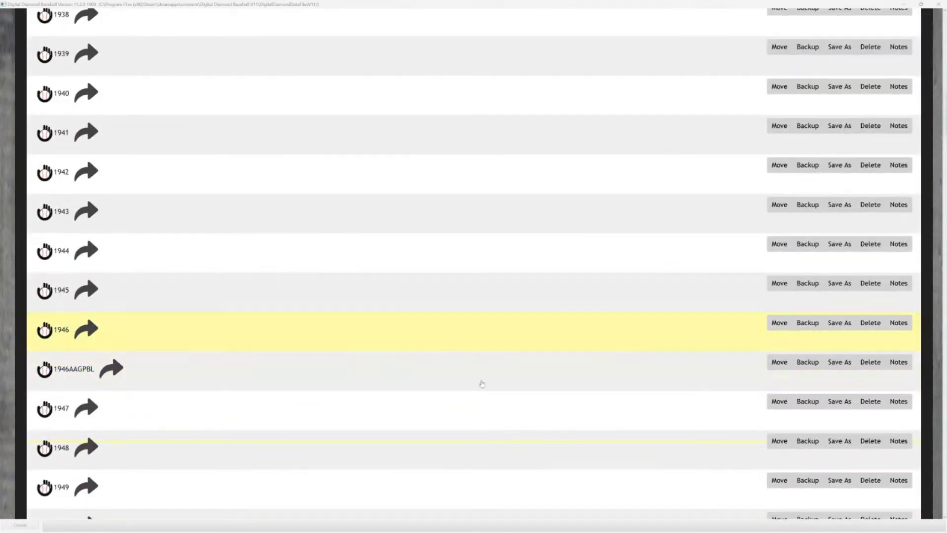
pyautogui.scroll(12, 592, 390)
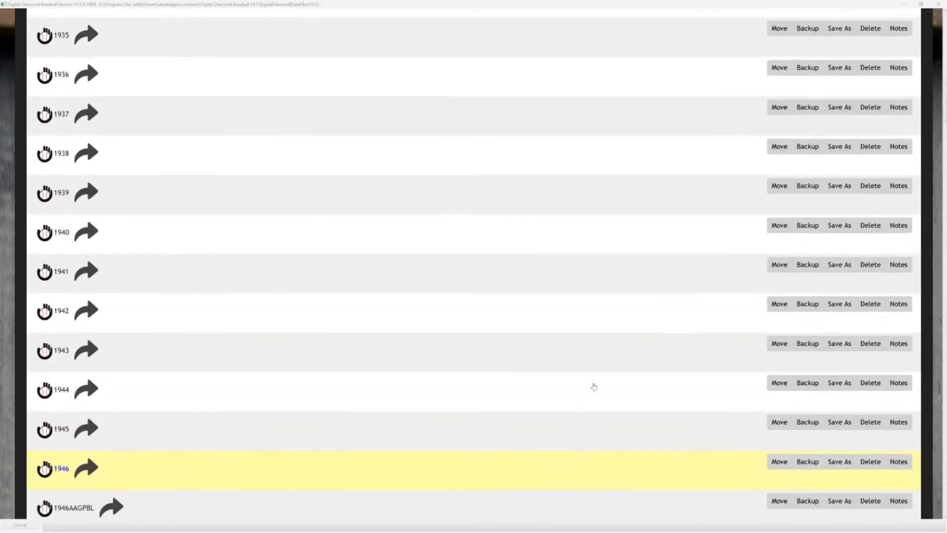
pyautogui.scroll(7, 594, 387)
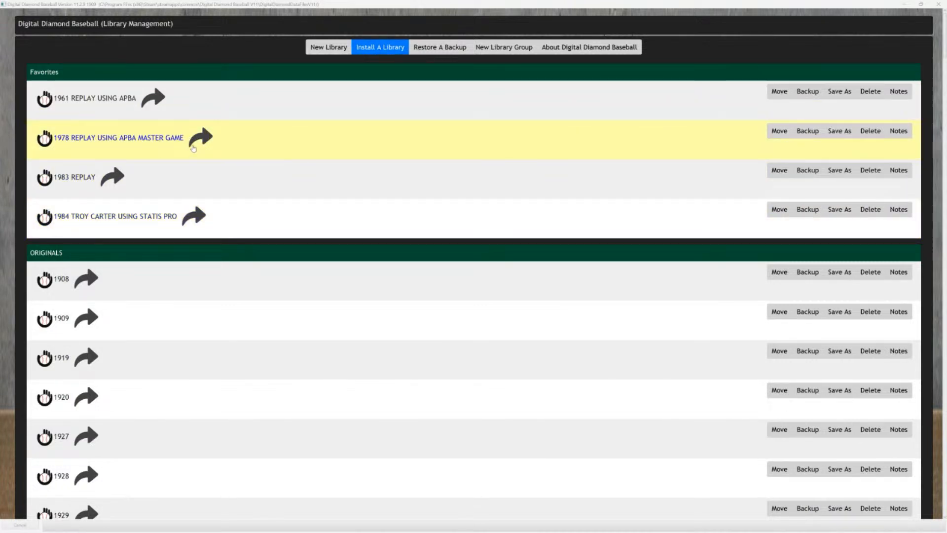
# Open the 1978 REPLAY USING APBA MASTER GAME library and bring up the Atlanta Braves' properties in the Team Editor.
pyautogui.click(194, 148)
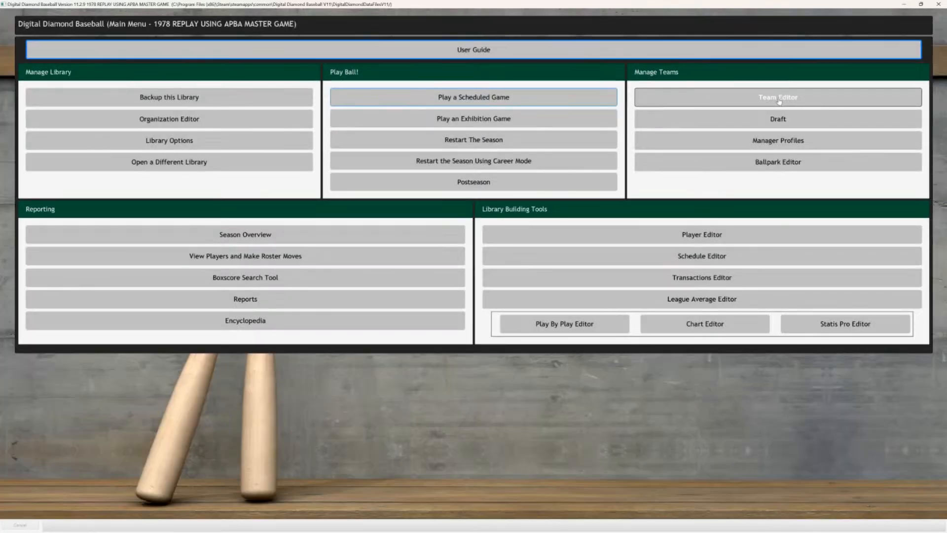
pyautogui.click(779, 101)
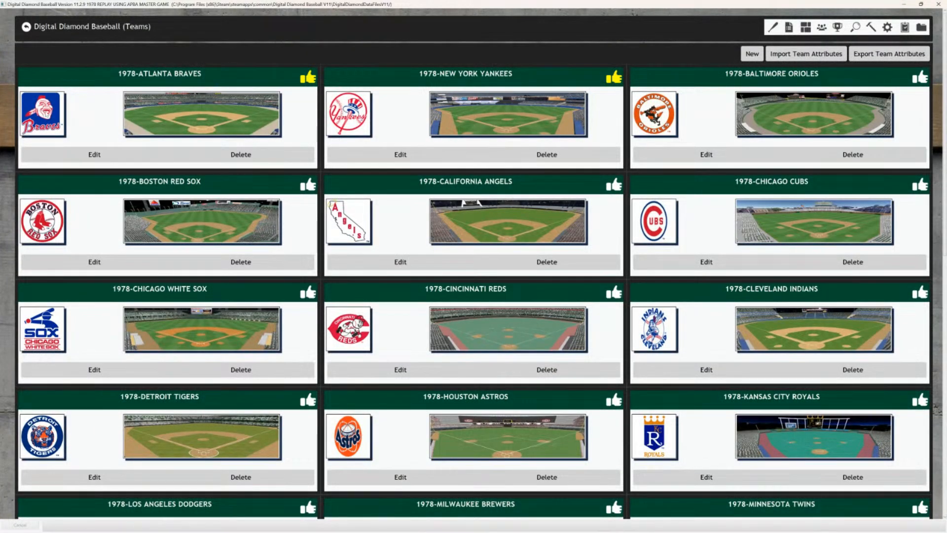
pyautogui.click(94, 155)
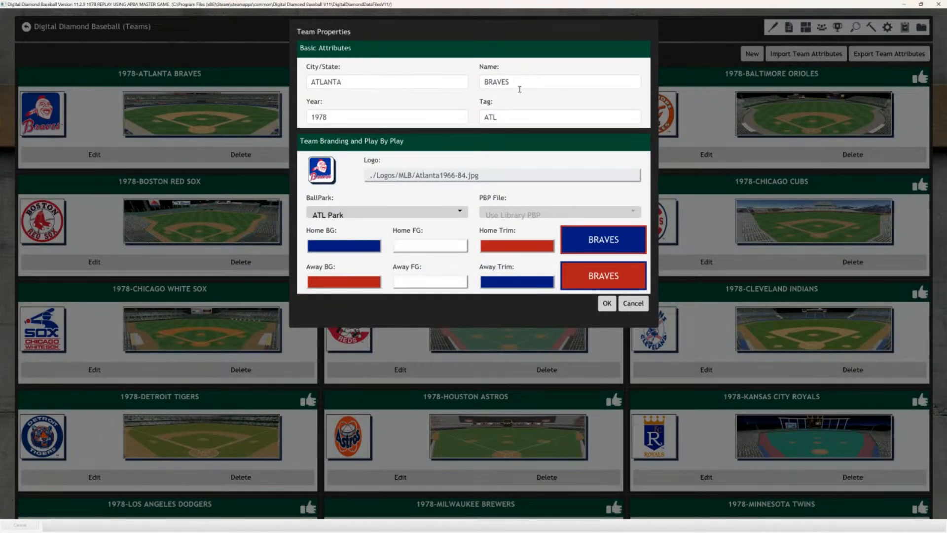
# Start choosing a logo file for the Braves and browse to Program Files (x86)\Steam\steamapps\common on the C: drive.
pyautogui.click(389, 178)
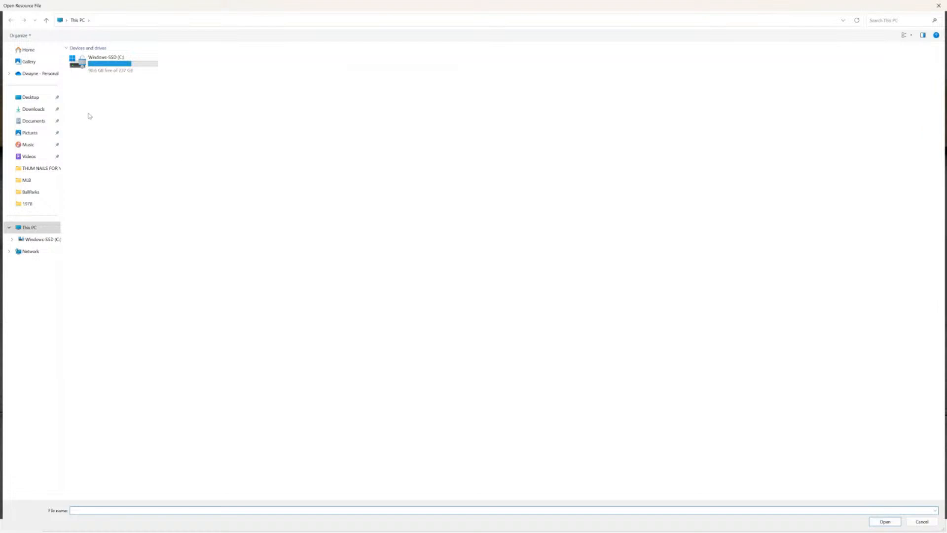
pyautogui.doubleClick(118, 71)
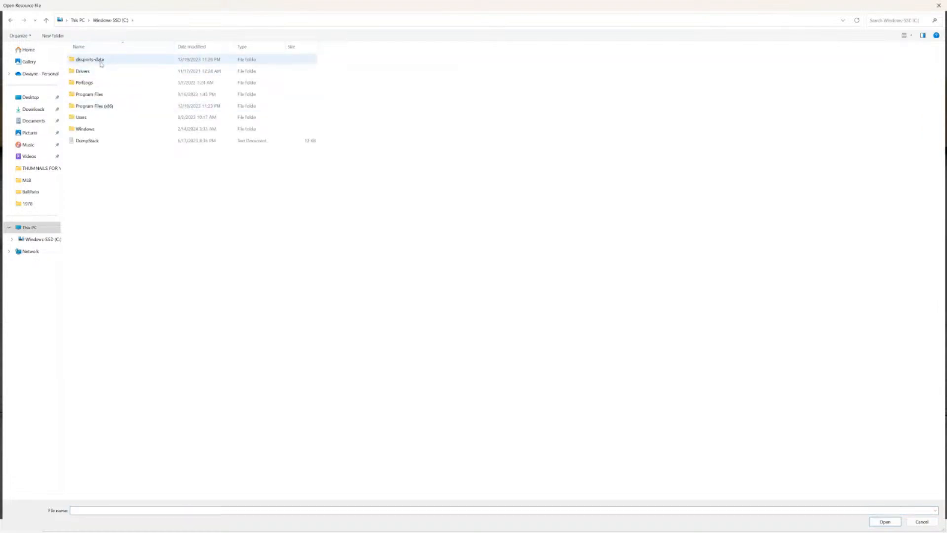
pyautogui.doubleClick(94, 106)
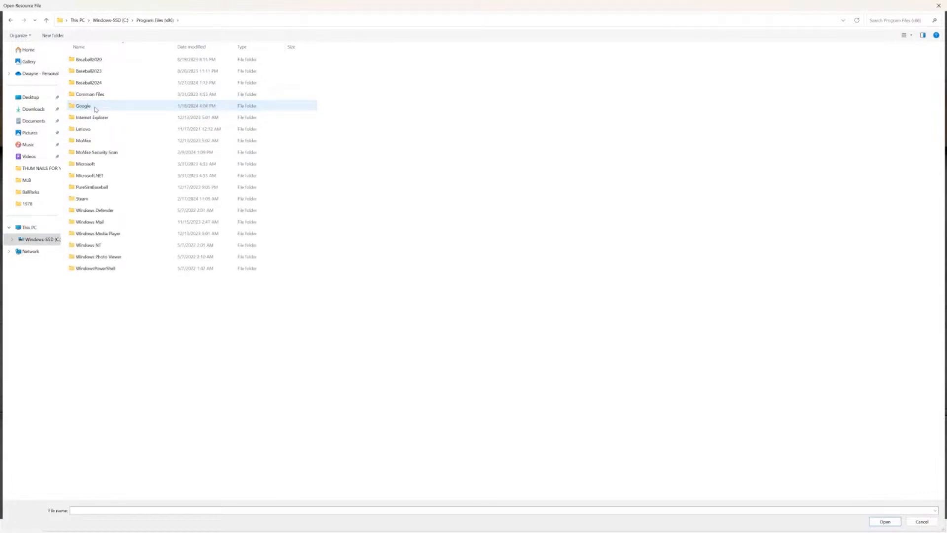
pyautogui.click(90, 199)
pyautogui.doubleClick(90, 199)
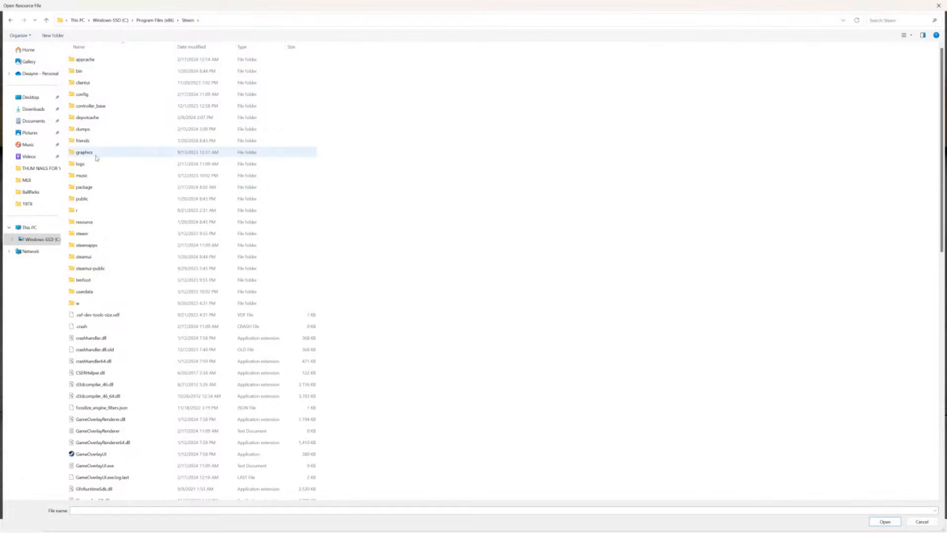
pyautogui.doubleClick(97, 245)
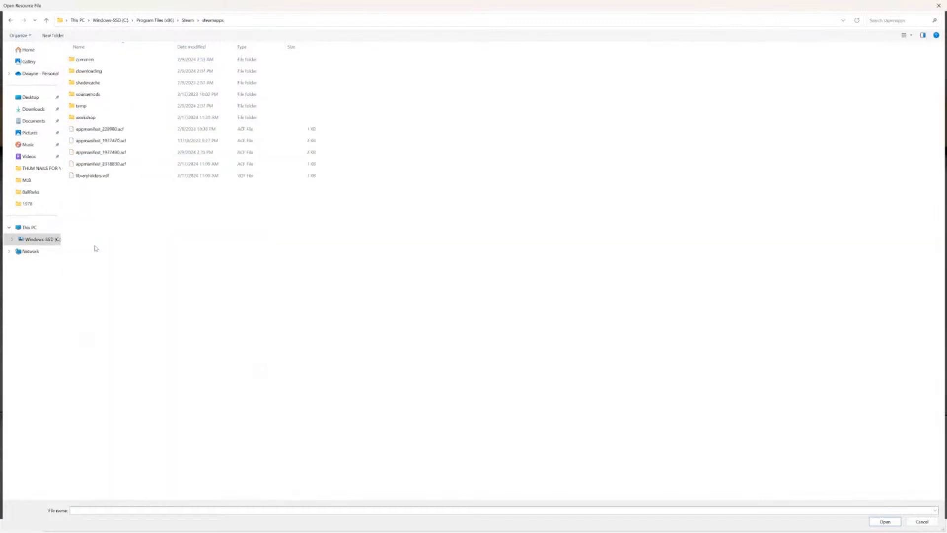
pyautogui.click(92, 63)
pyautogui.doubleClick(91, 63)
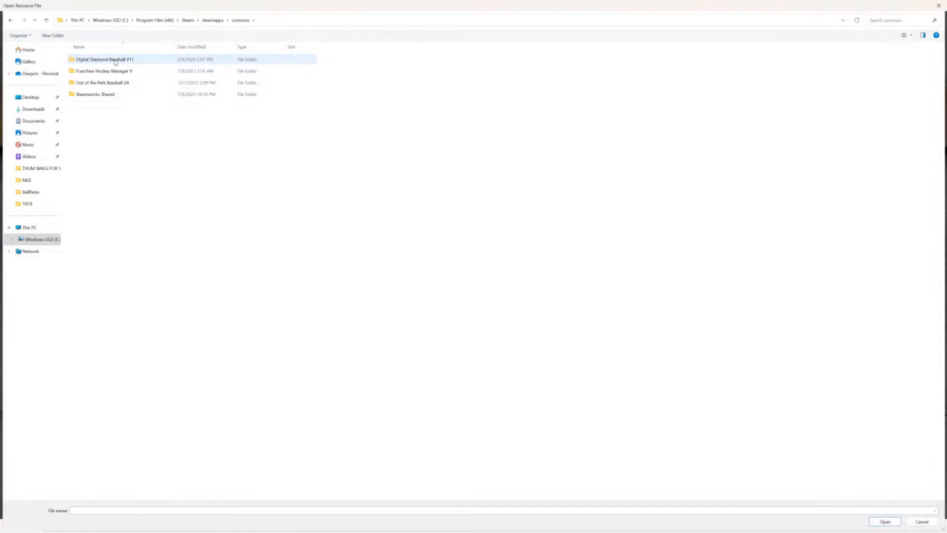
# View the logos in Digital Diamond Baseball V11\DigitalDiamondDataFilesV11\Logos\MLB, then close the file browser without picking one and accept the team properties.
pyautogui.doubleClick(115, 62)
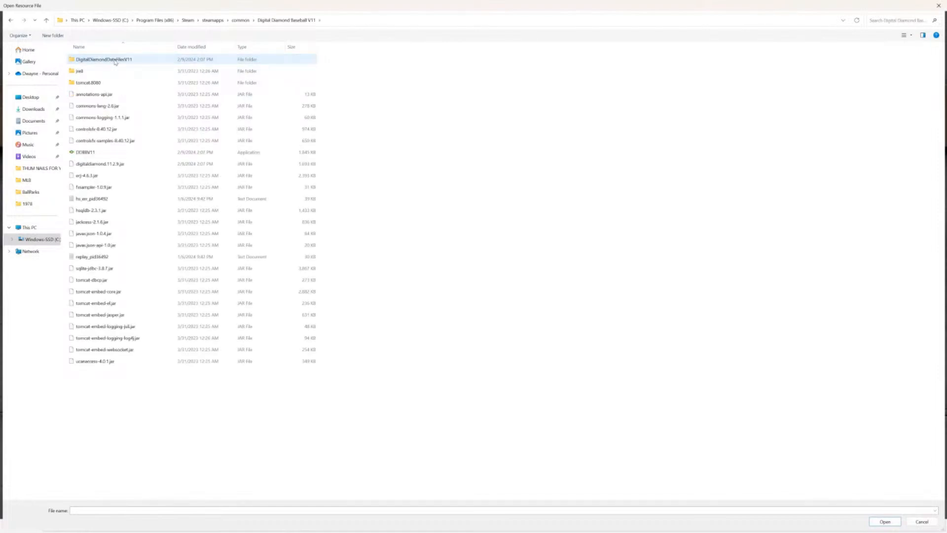
pyautogui.doubleClick(115, 61)
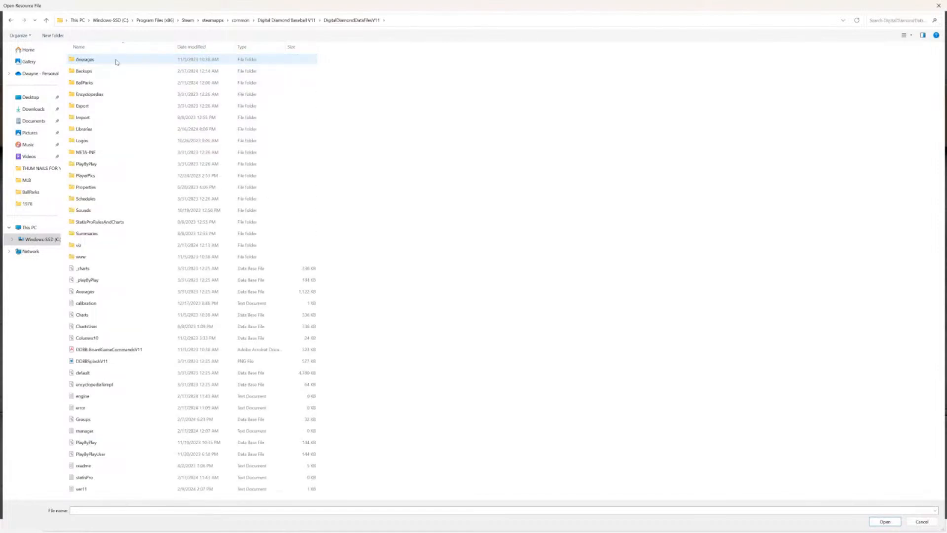
pyautogui.doubleClick(89, 143)
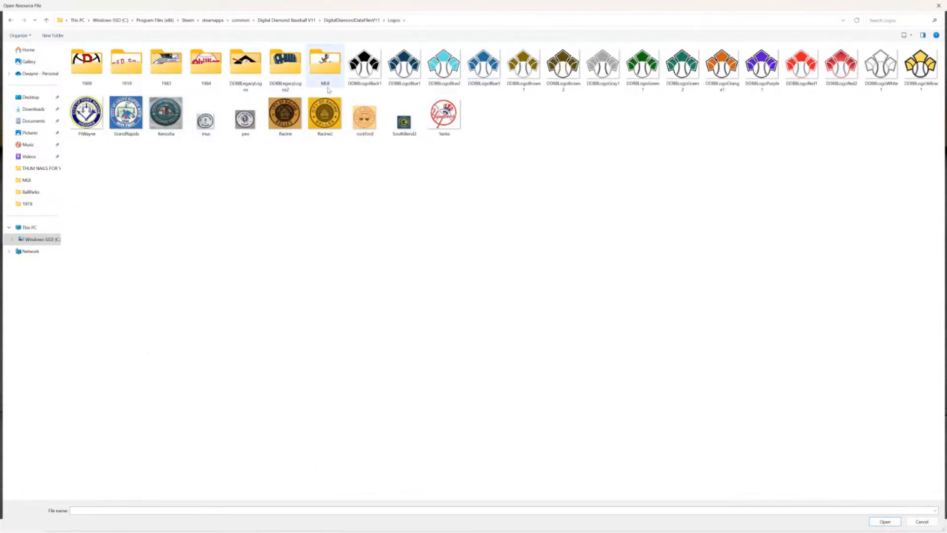
pyautogui.click(328, 71)
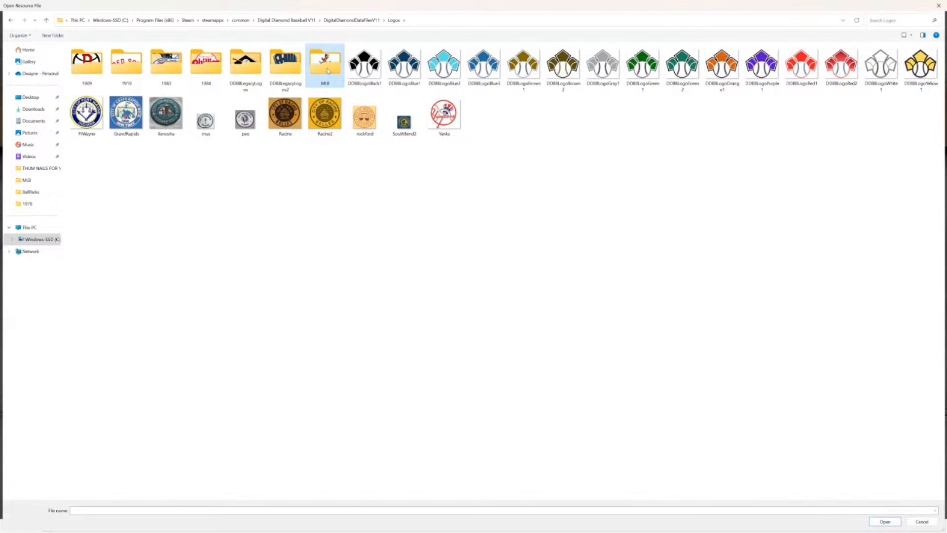
pyautogui.doubleClick(328, 71)
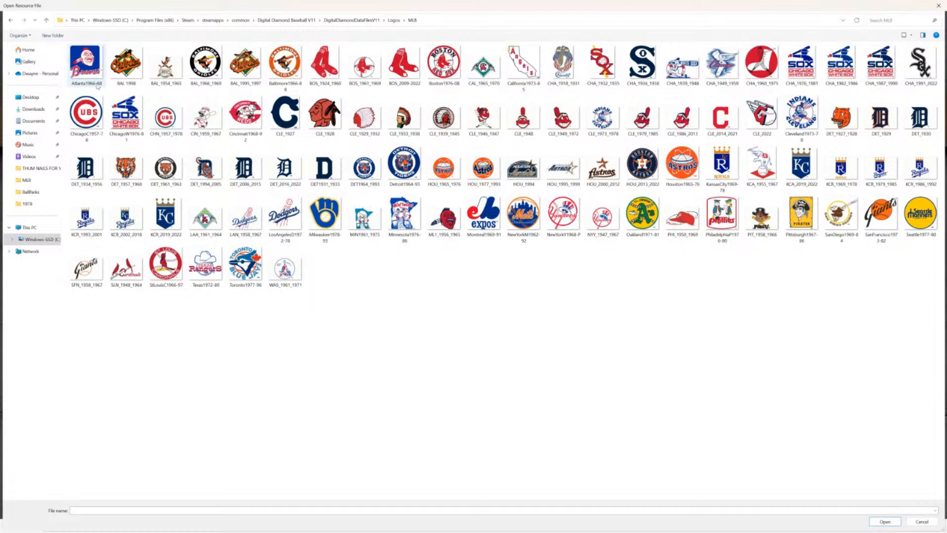
pyautogui.click(940, 7)
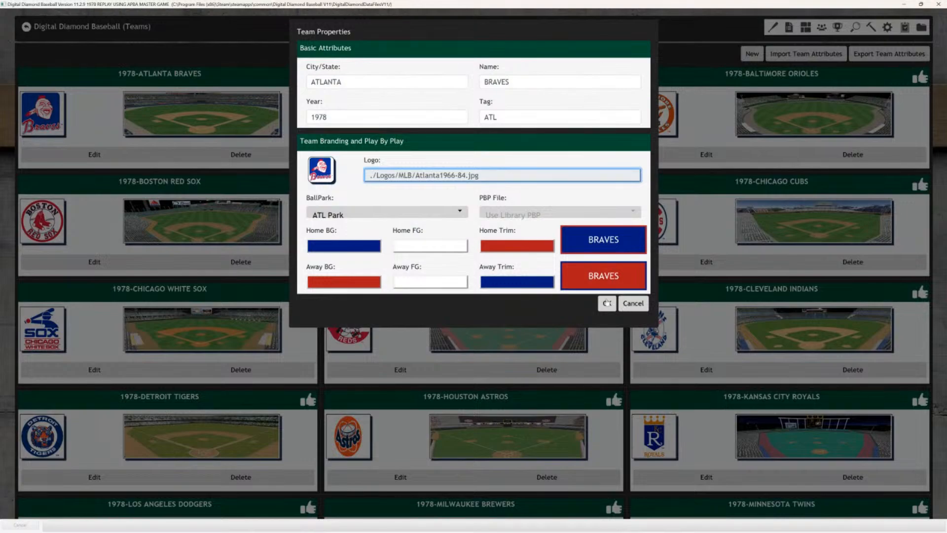
pyautogui.click(606, 303)
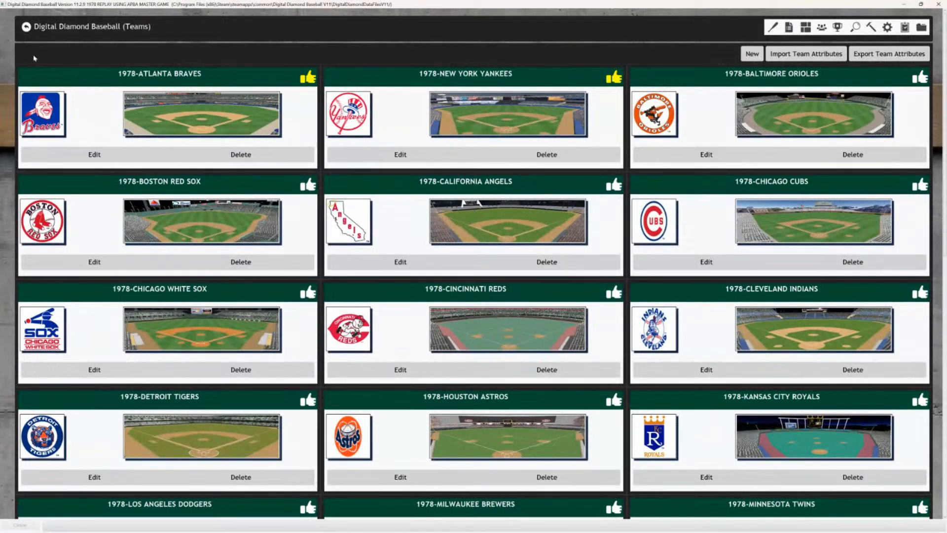
# Leave the team list and bring up ATL Park's properties in the Ballpark Editor.
pyautogui.click(77, 26)
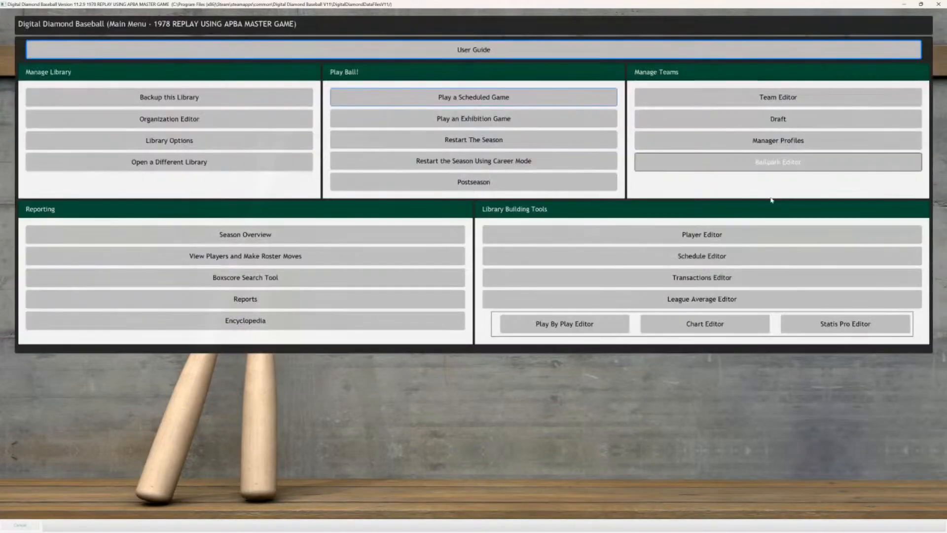
pyautogui.click(780, 165)
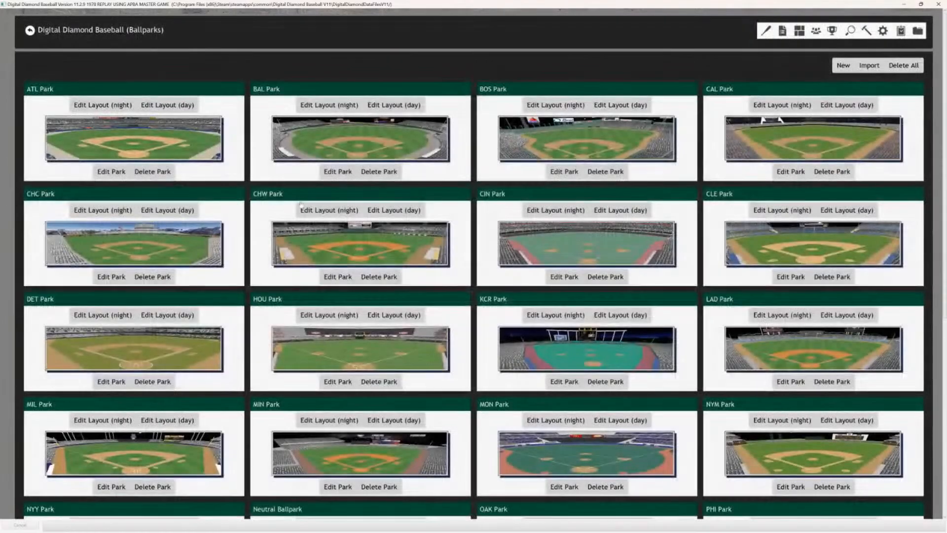
pyautogui.click(112, 173)
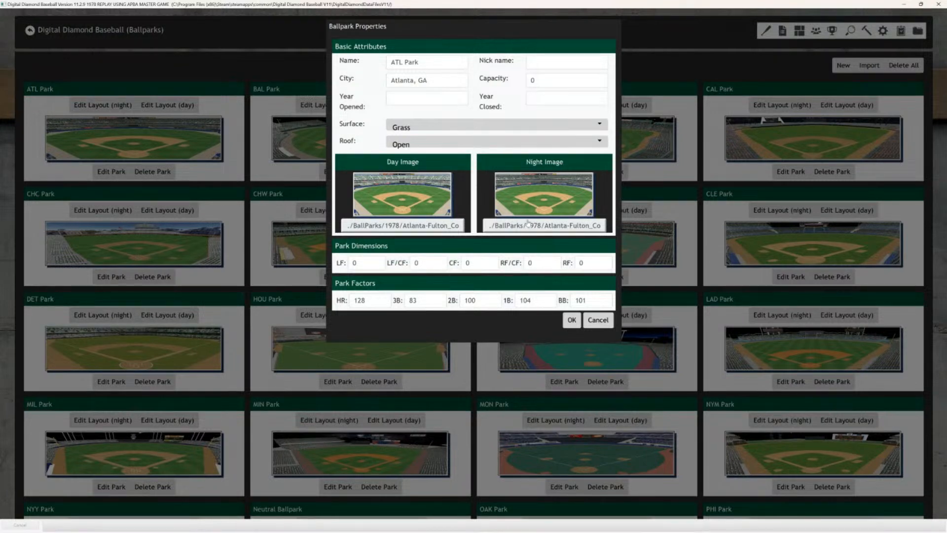
# Start choosing a day image for ATL Park and browse to Program Files (x86)\Steam\steamapps\common on the C: drive.
pyautogui.click(431, 225)
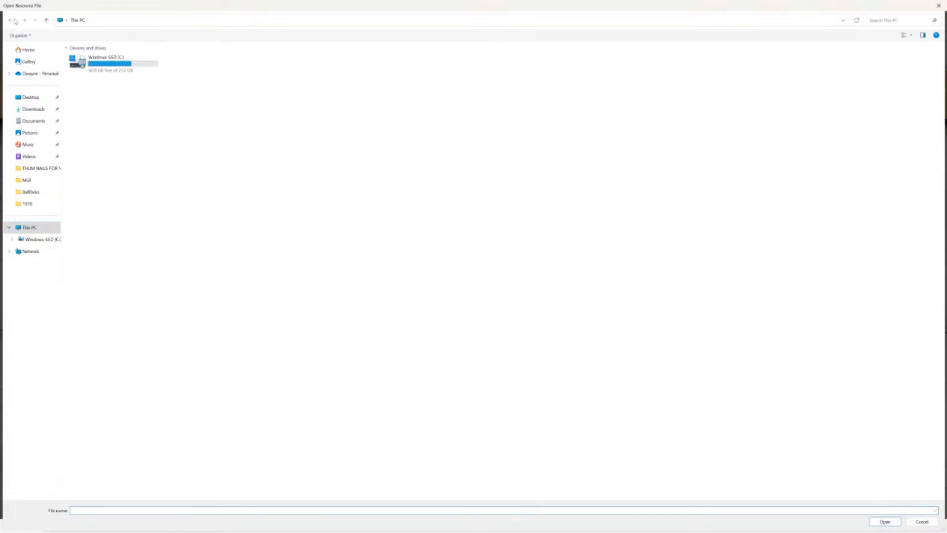
pyautogui.doubleClick(116, 64)
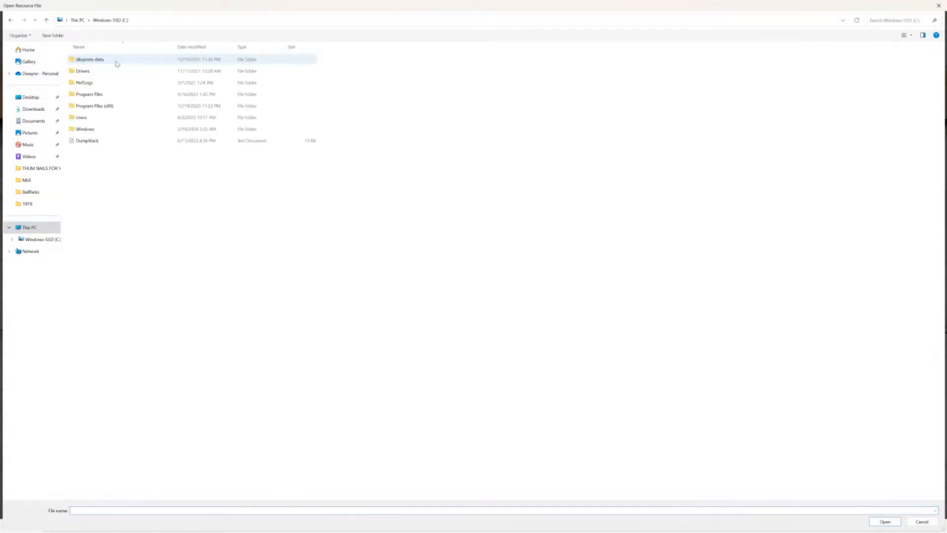
pyautogui.doubleClick(106, 109)
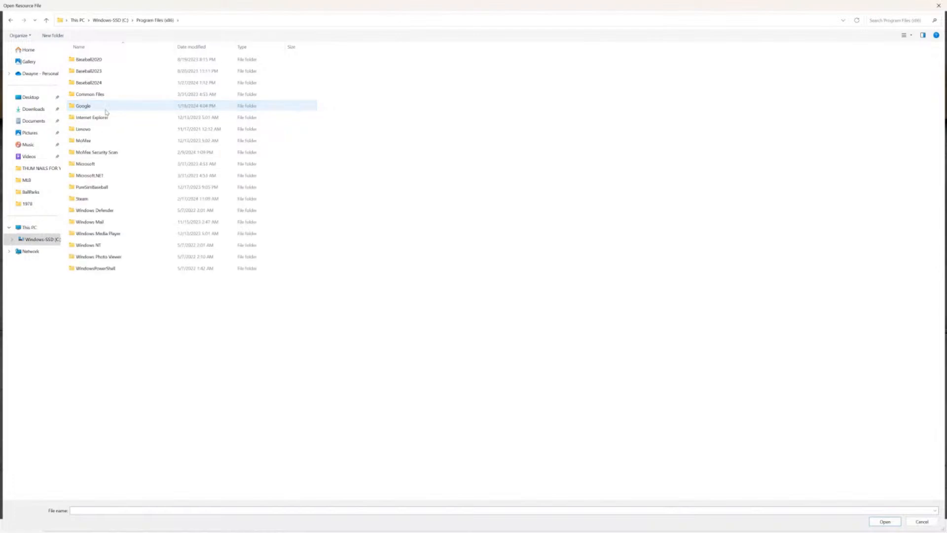
pyautogui.click(94, 203)
pyautogui.doubleClick(95, 203)
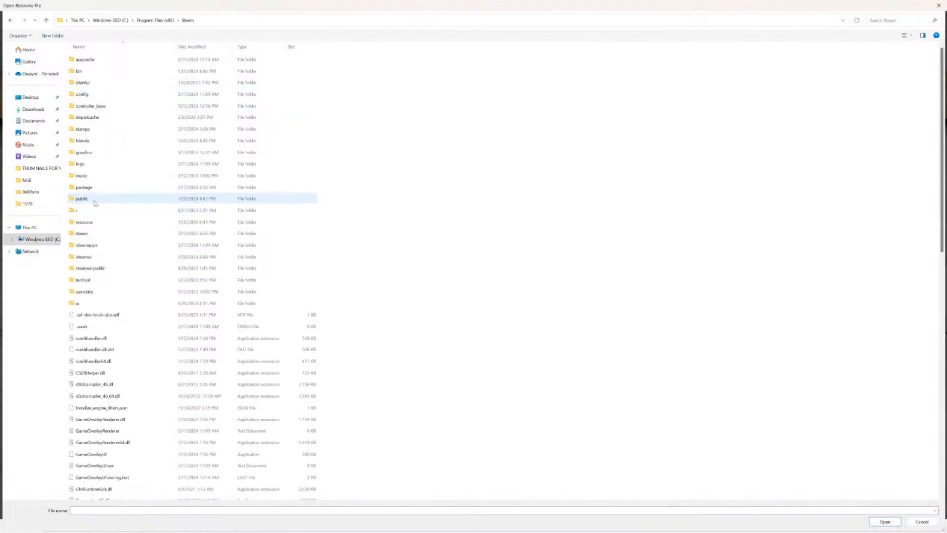
pyautogui.doubleClick(87, 245)
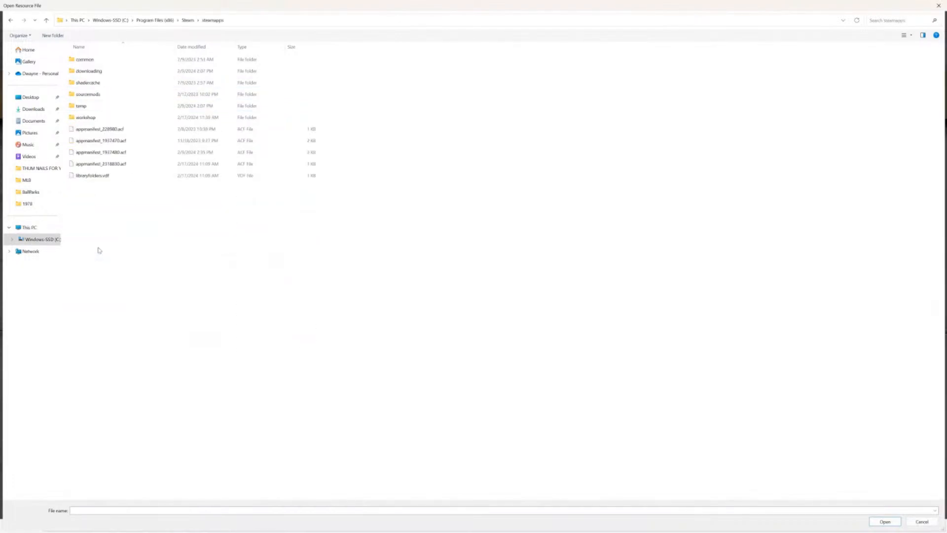
pyautogui.doubleClick(87, 59)
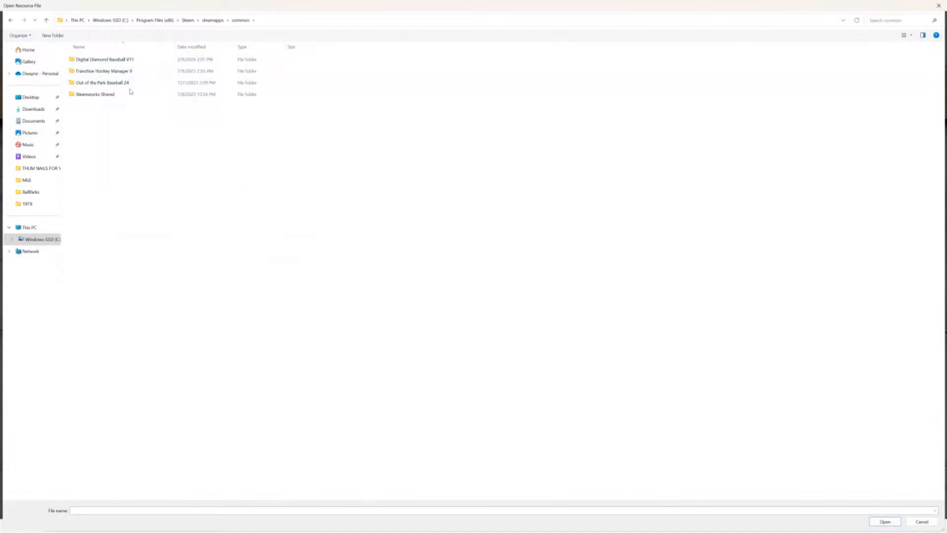
# View the park images in Digital Diamond Baseball V11\DigitalDiamondDataFilesV11\BallParks\1978, close the file browser without picking one, and leave ATL Park's properties.
pyautogui.doubleClick(124, 60)
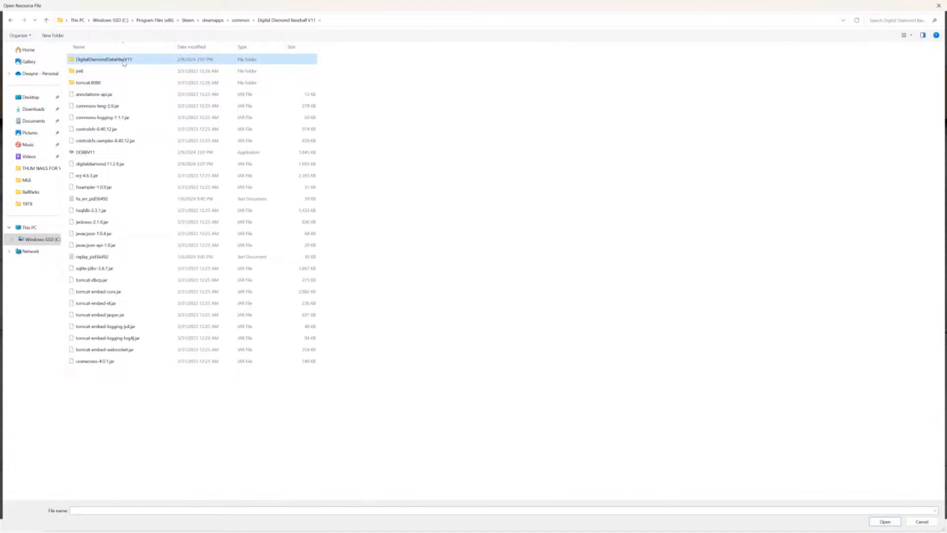
pyautogui.doubleClick(123, 60)
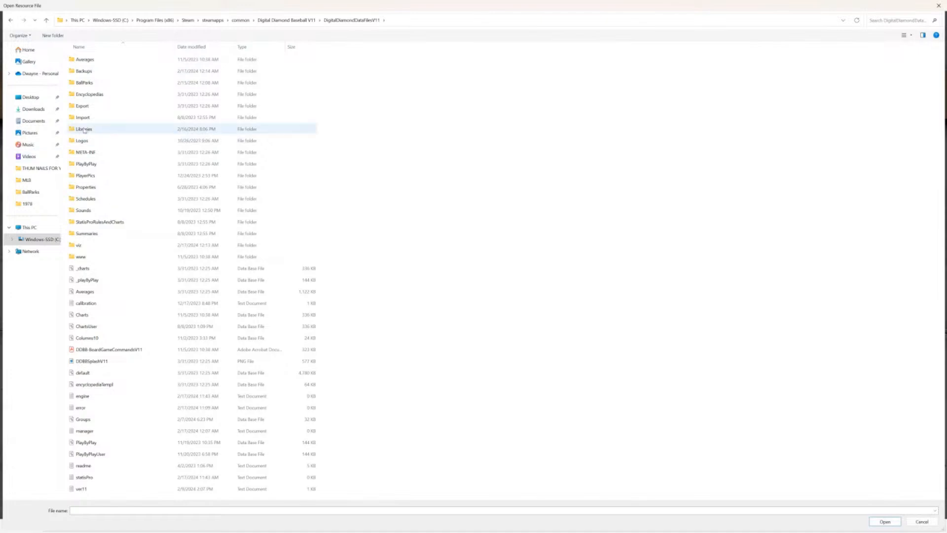
pyautogui.doubleClick(89, 83)
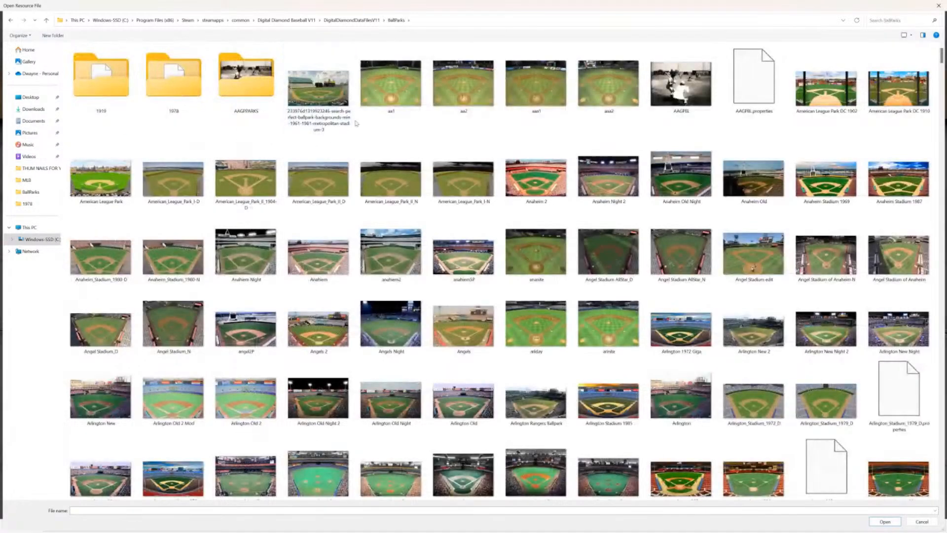
pyautogui.doubleClick(178, 88)
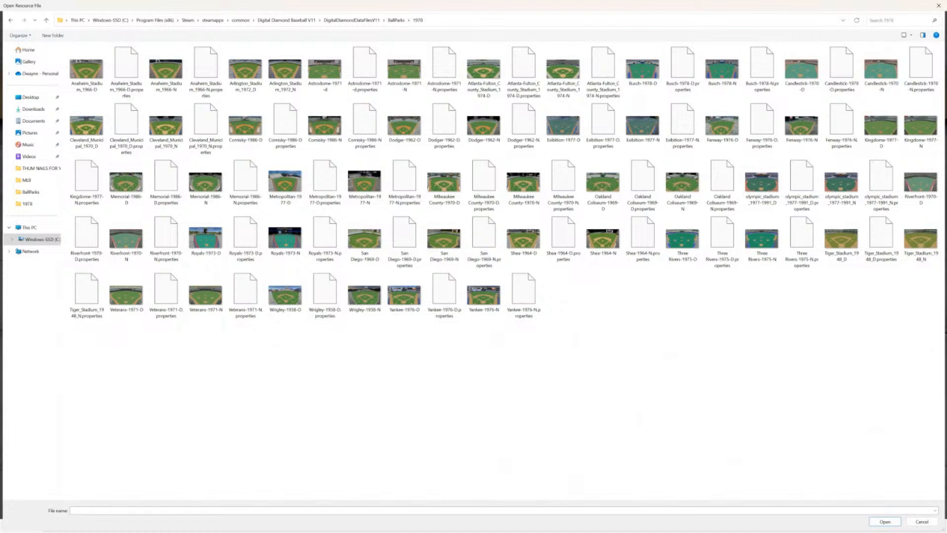
pyautogui.click(938, 7)
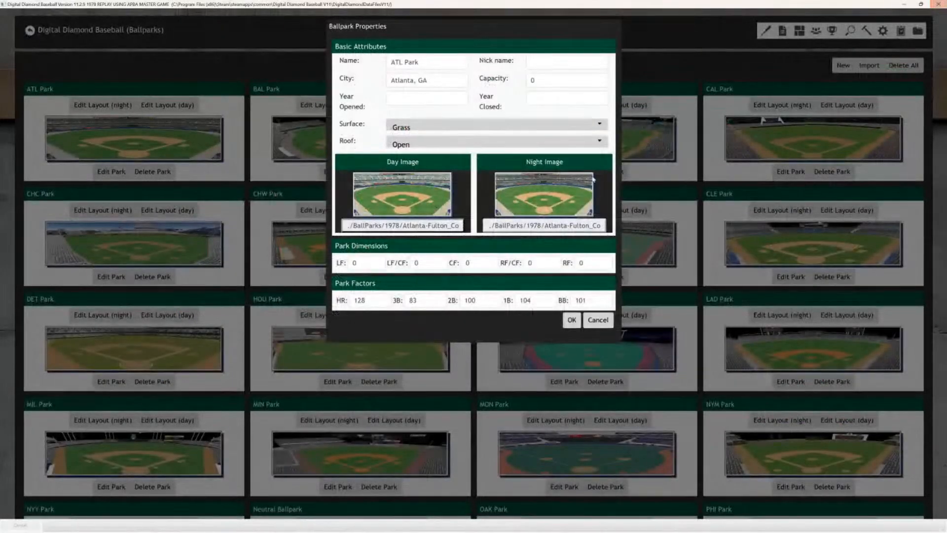
pyautogui.click(229, 131)
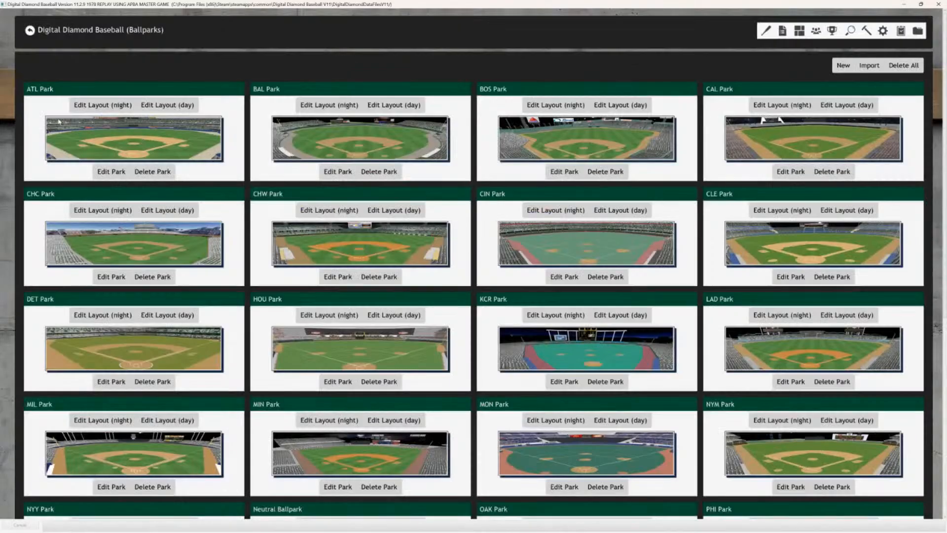
# Examine ATL Park's night layout with the P and 2B position markers selected, and leave it without saving.
pyautogui.click(98, 106)
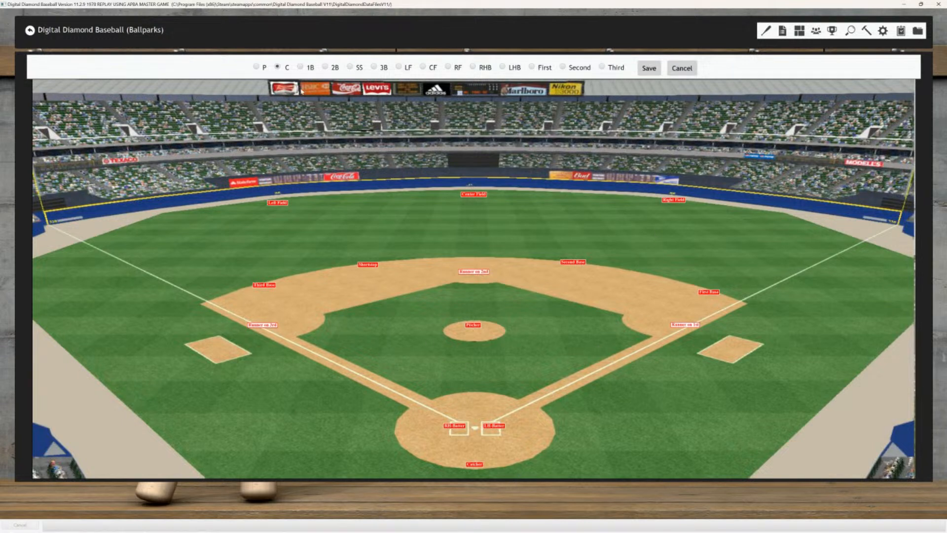
pyautogui.click(263, 70)
pyautogui.click(327, 69)
pyautogui.click(683, 69)
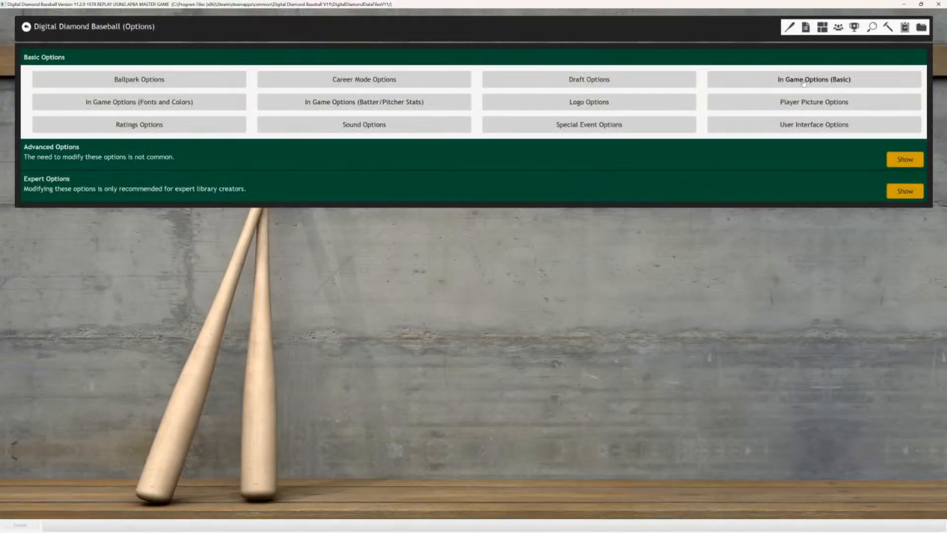
# Review the library's basic in-game options and accept them without changes.
pyautogui.click(804, 81)
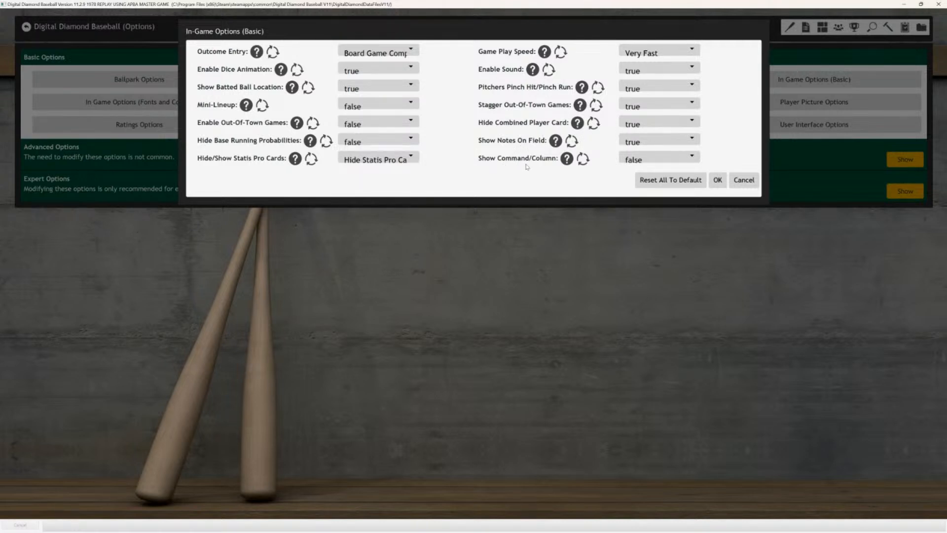
pyautogui.click(718, 180)
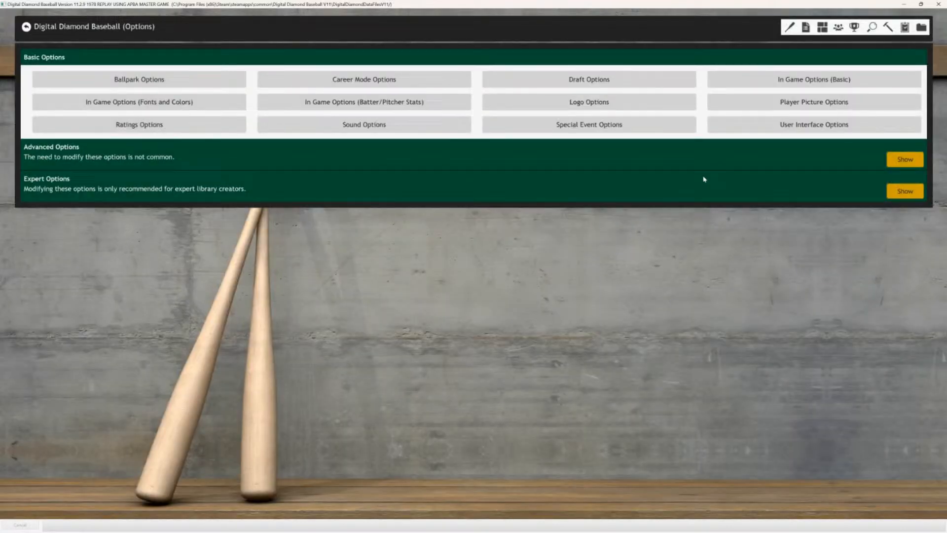
# Set the play-by-play color source to Batting Team Colors in the fonts and colors options and accept.
pyautogui.click(150, 108)
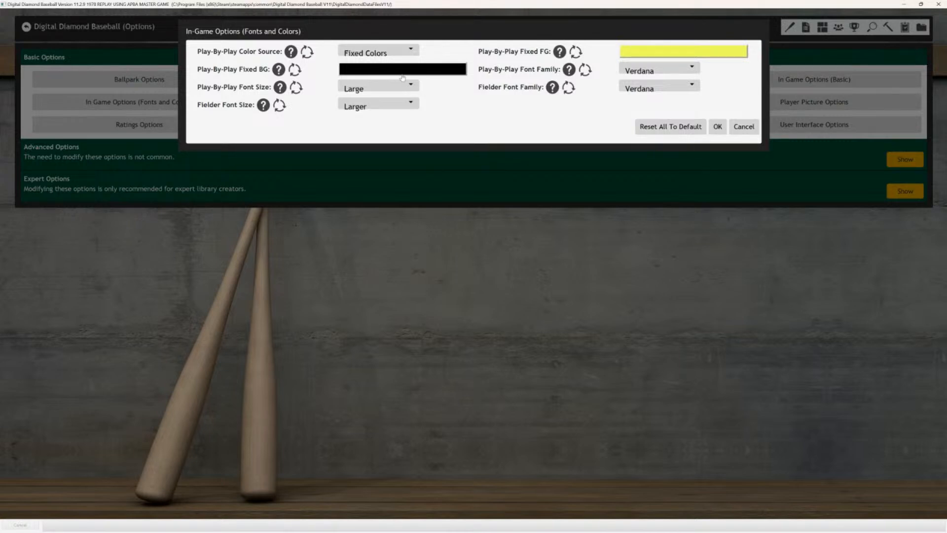
pyautogui.click(398, 54)
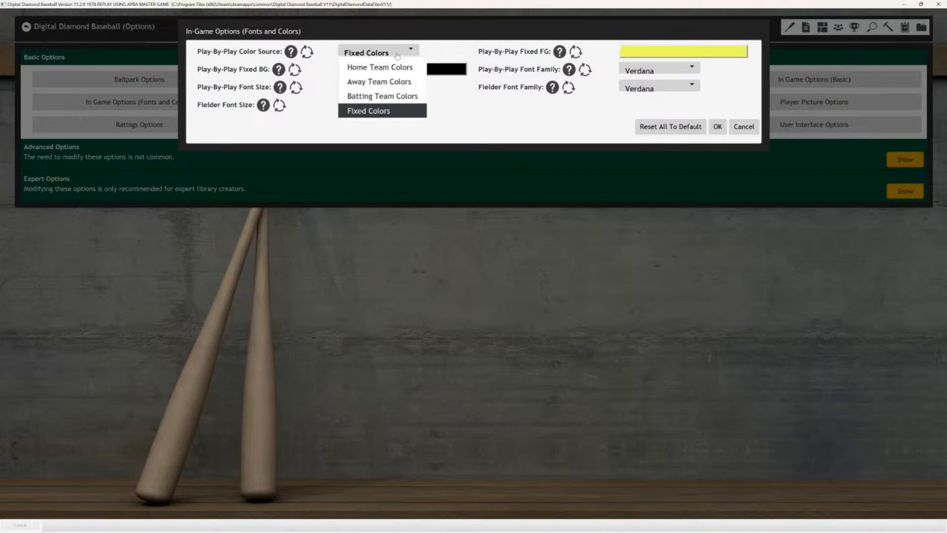
pyautogui.click(386, 97)
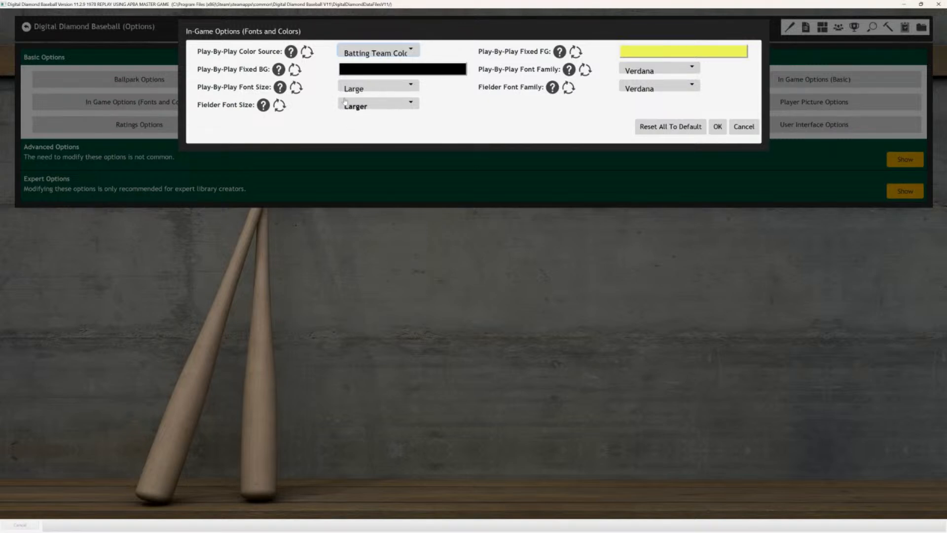
pyautogui.click(382, 89)
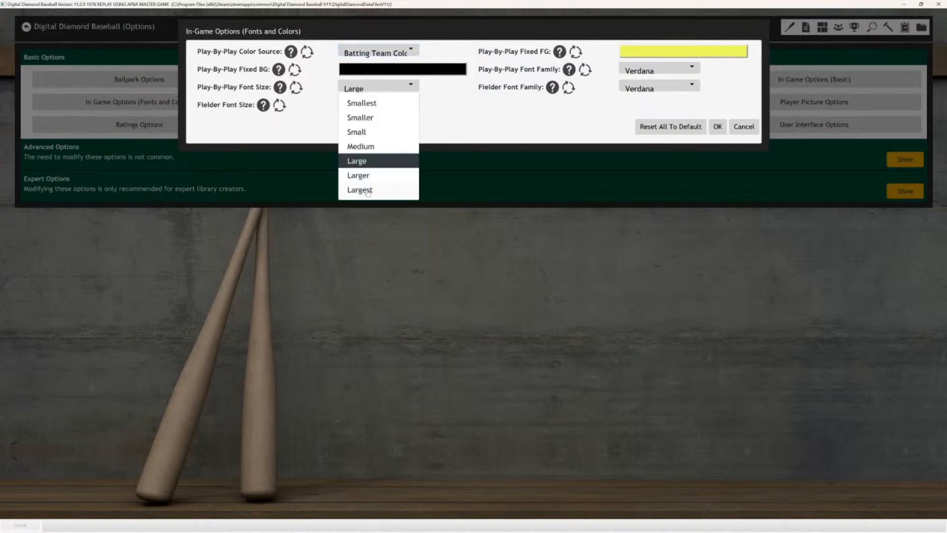
pyautogui.click(721, 130)
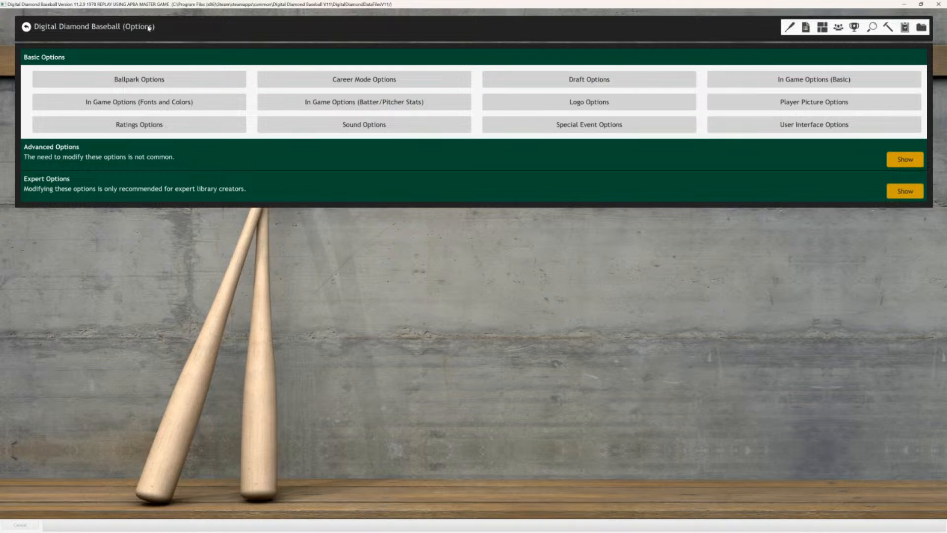
# Open the 1961 REPLAY USING APBA library and check its in-game fonts and colors options without changing them.
pyautogui.click(152, 26)
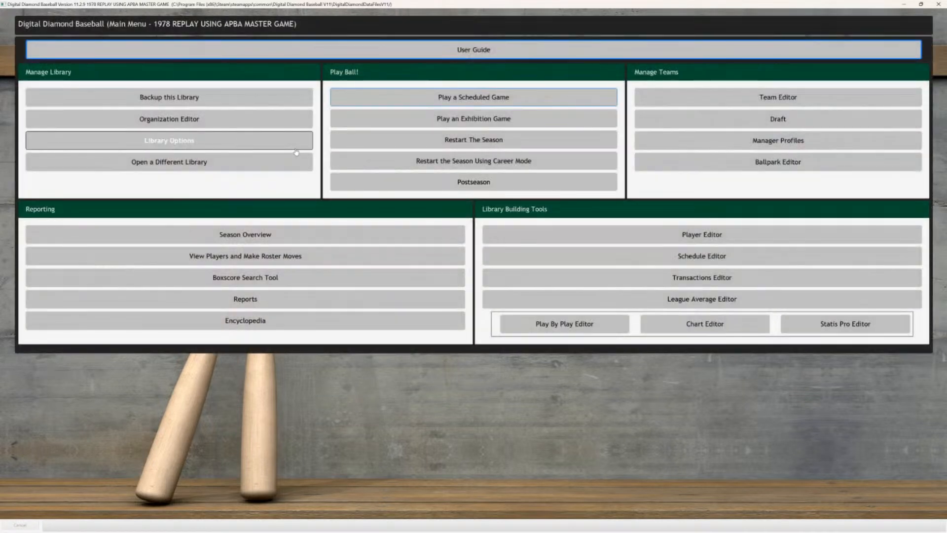
pyautogui.click(220, 163)
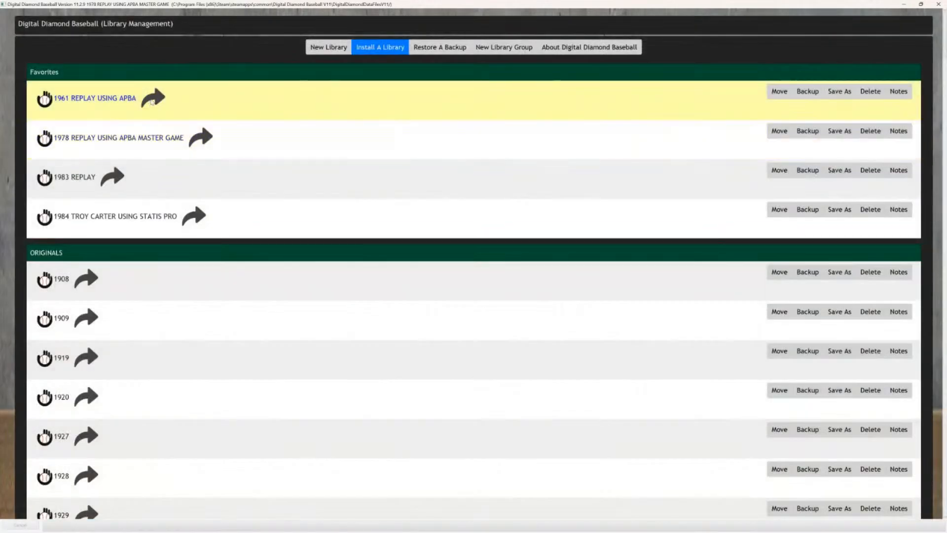
pyautogui.click(152, 100)
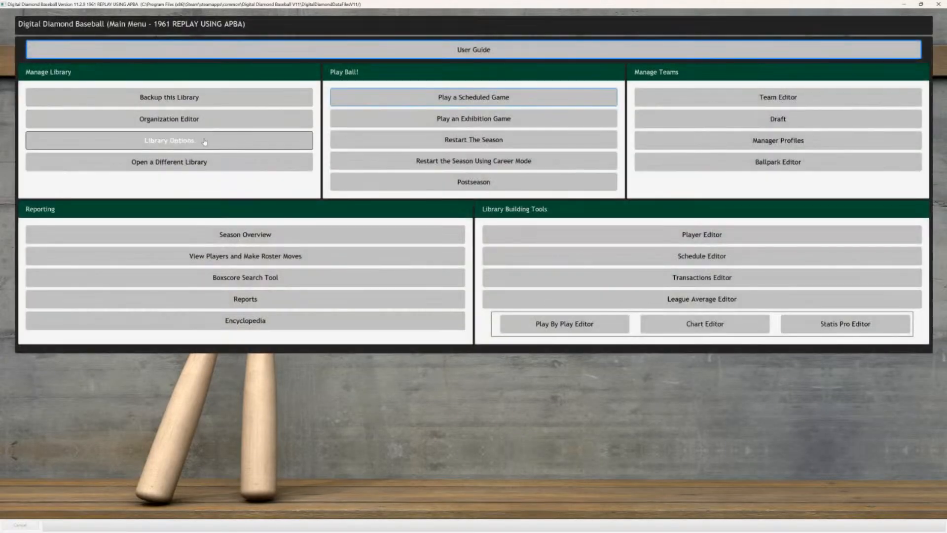
pyautogui.click(205, 141)
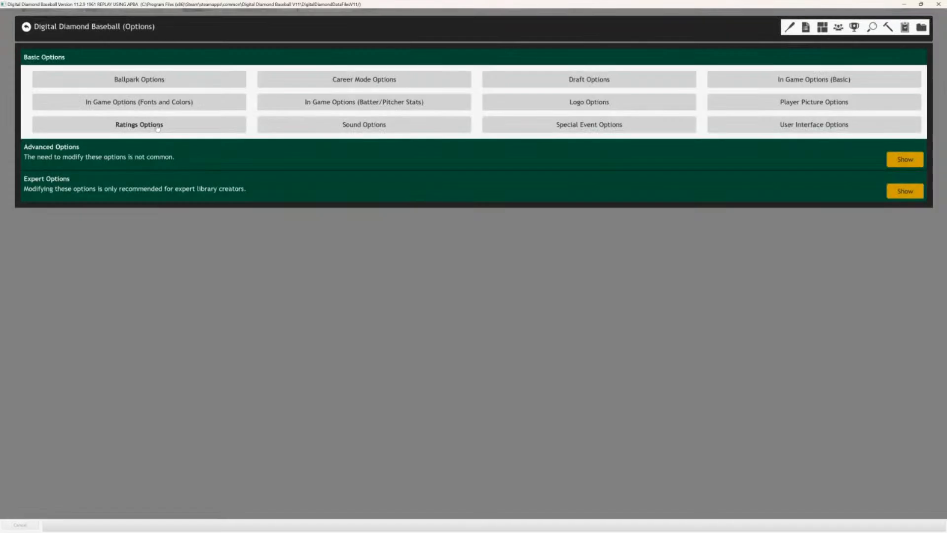
pyautogui.click(176, 104)
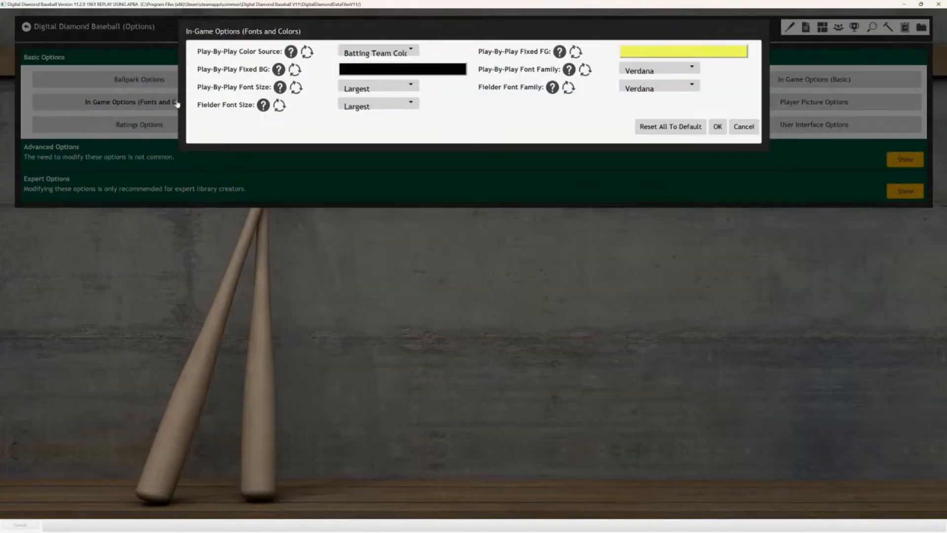
pyautogui.click(748, 130)
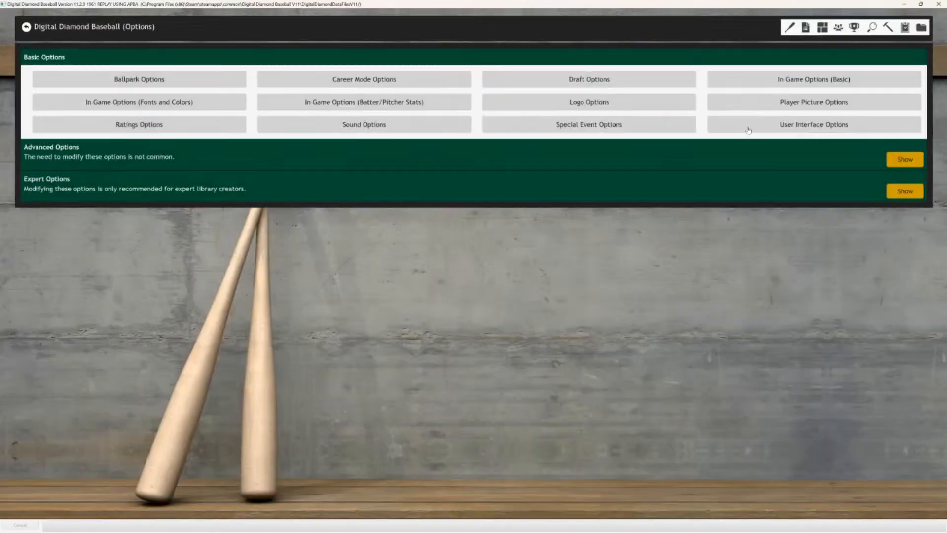
# Switch back to the 1978 REPLAY USING APBA MASTER GAME library and open its library options.
pyautogui.click(154, 36)
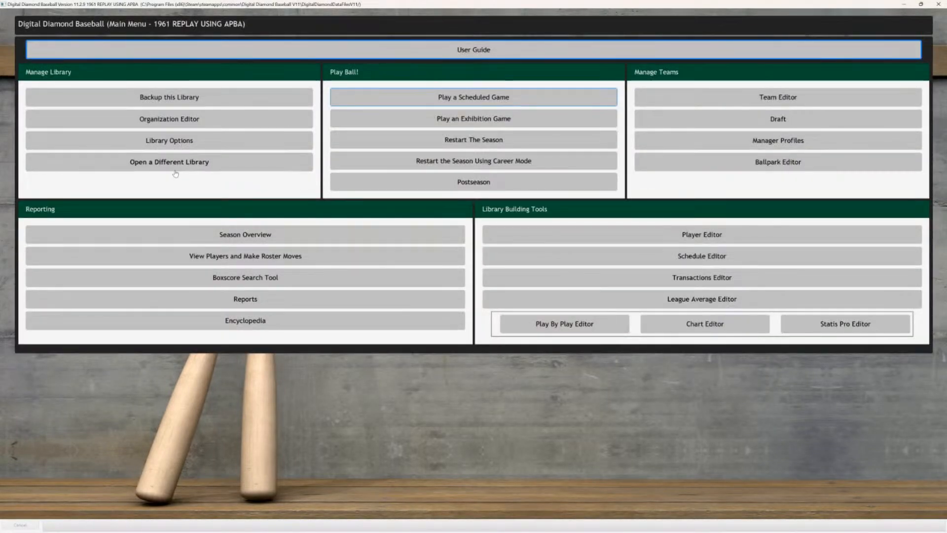
pyautogui.click(175, 173)
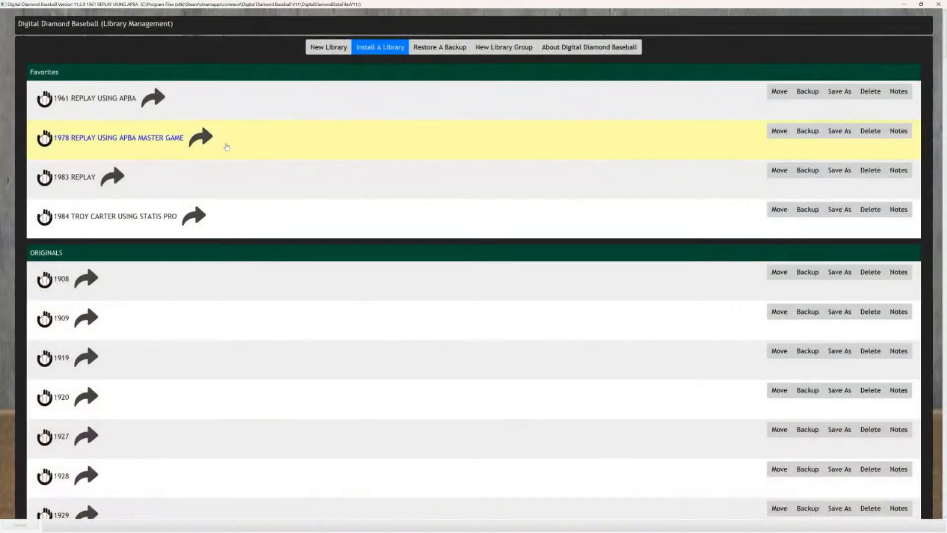
pyautogui.click(192, 143)
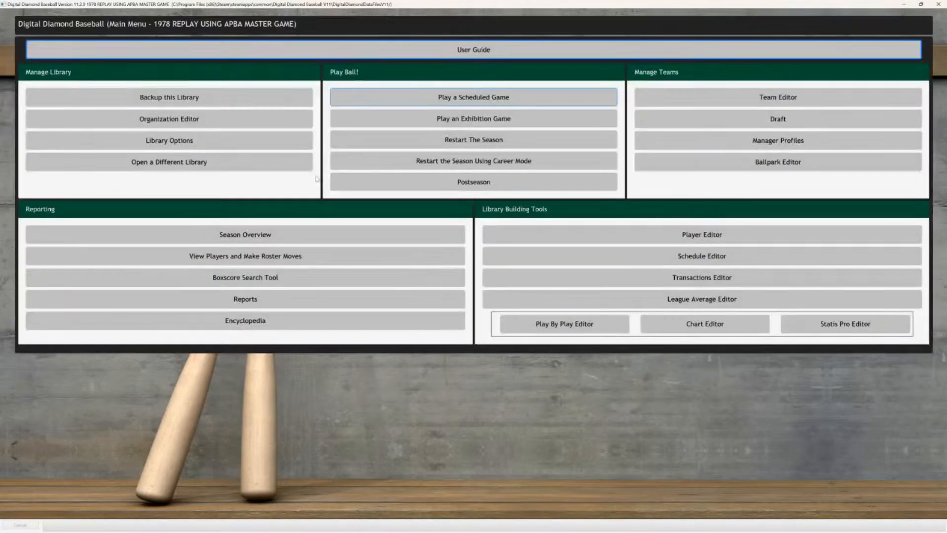
pyautogui.click(226, 148)
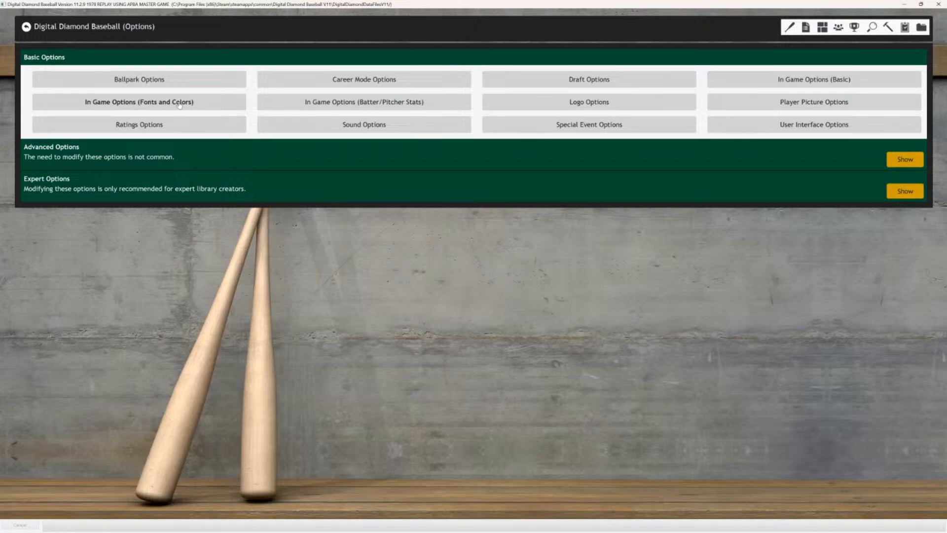
# Set both the play-by-play font size and the fielder font size to Largest in the in-game fonts and colors options.
pyautogui.click(180, 102)
pyautogui.click(401, 89)
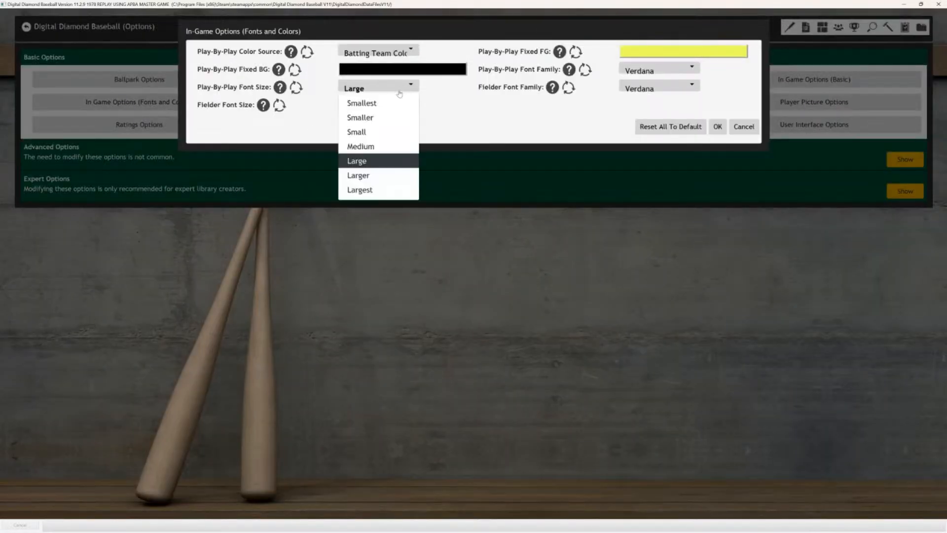
pyautogui.click(361, 190)
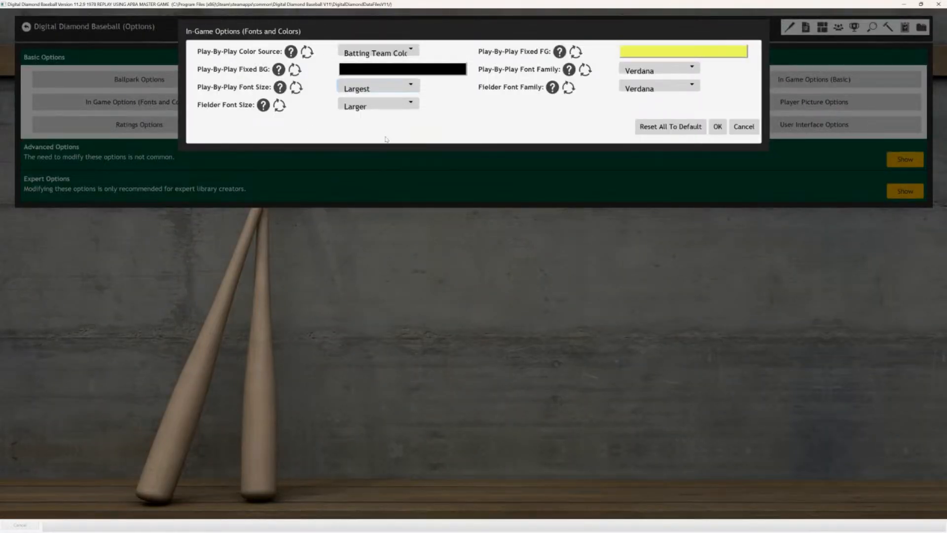
pyautogui.click(385, 106)
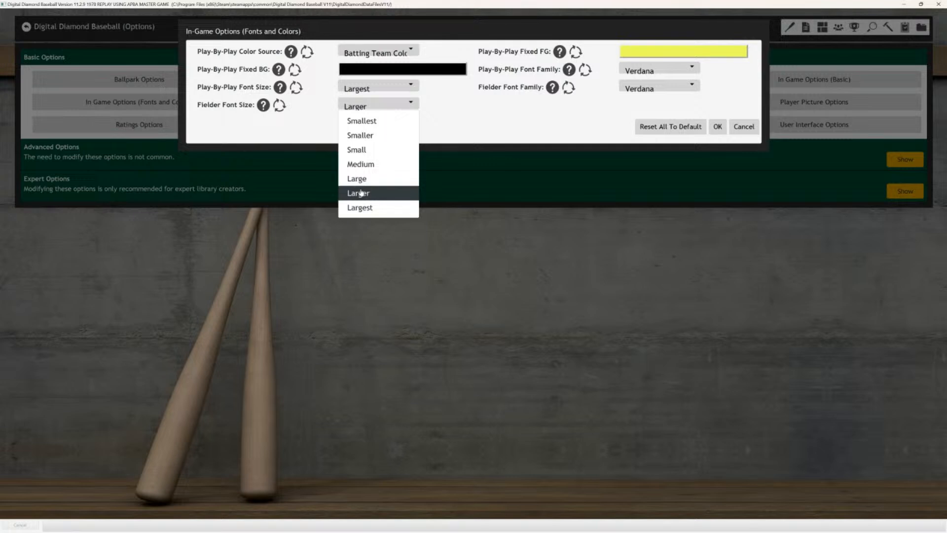
pyautogui.click(360, 208)
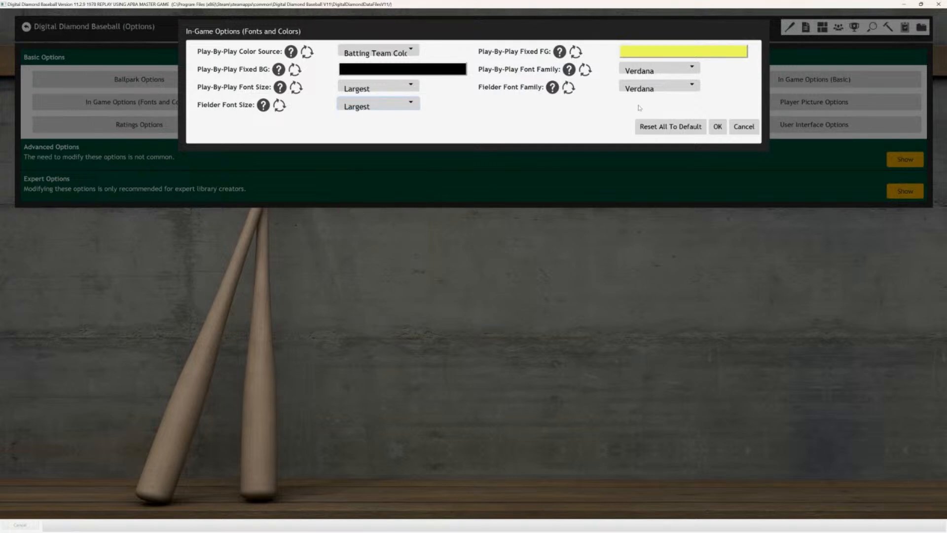
# Accept the in-game font settings and check the User Interface Options without changing them, returning to the main menu.
pyautogui.click(717, 128)
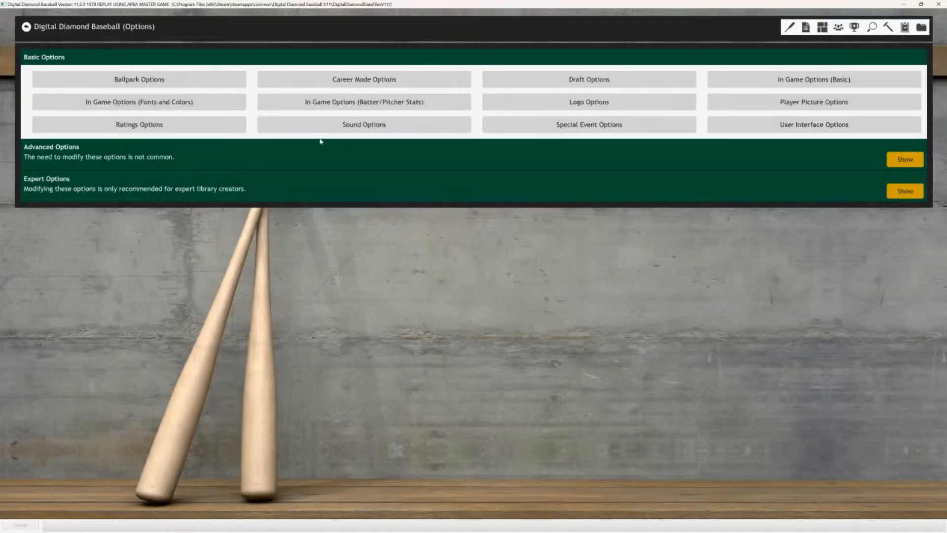
pyautogui.click(800, 129)
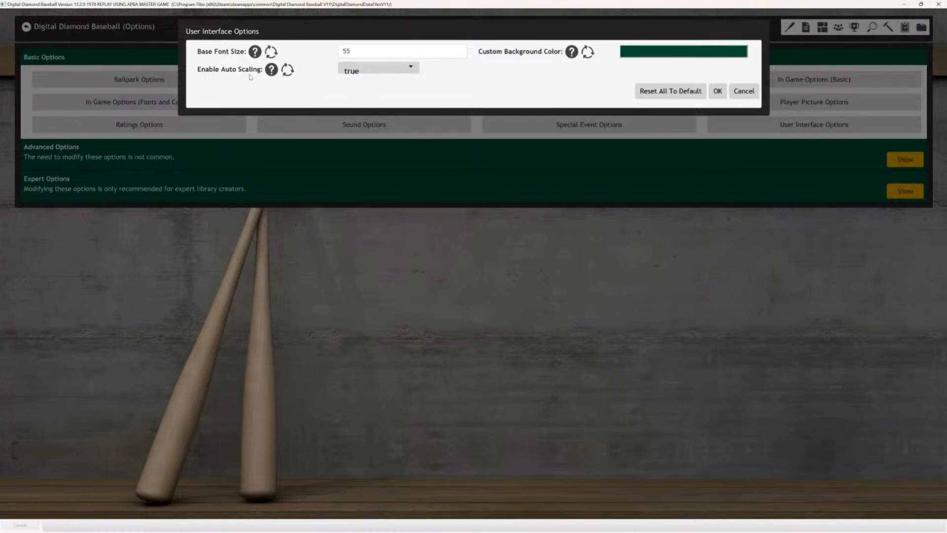
pyautogui.click(718, 91)
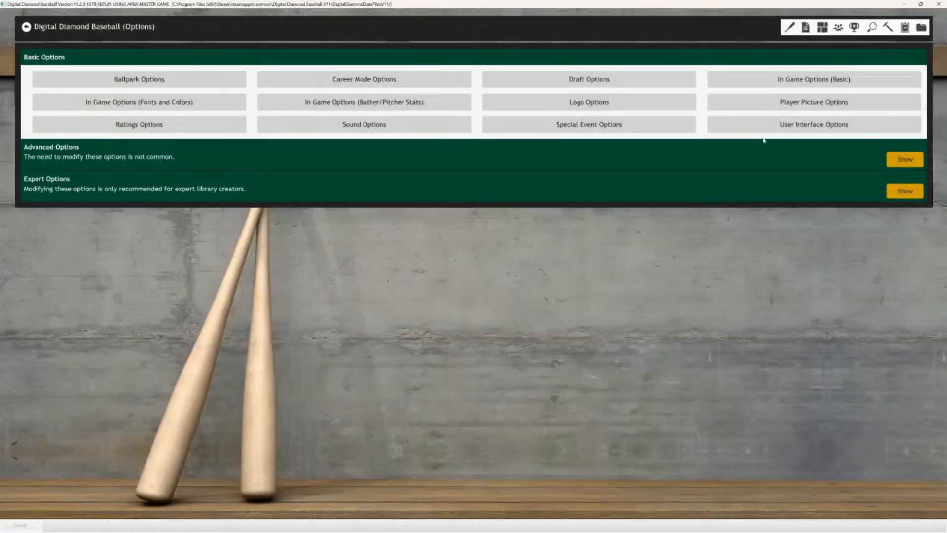
pyautogui.click(44, 29)
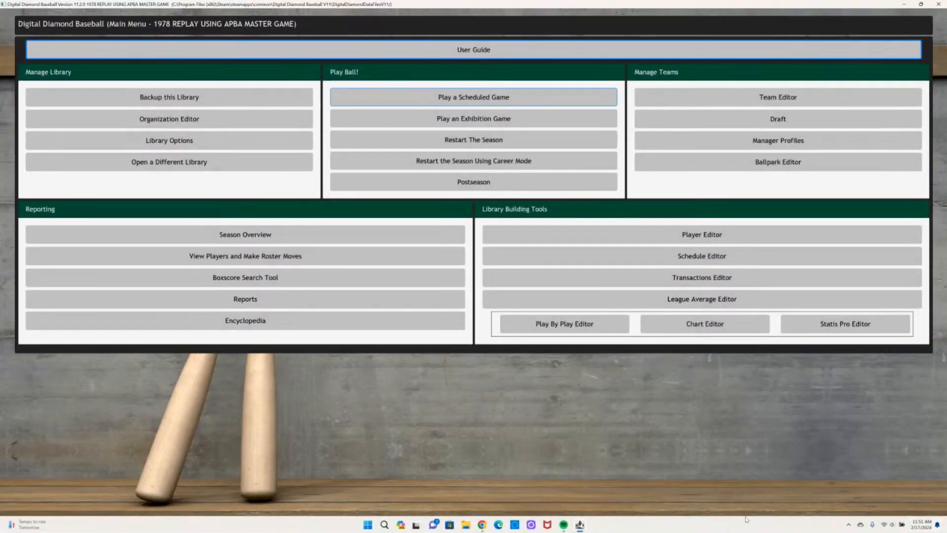
# In the Player Editor, list the 1978-ATLANTA BRAVES and examine the notes fields of Dale Murphy and Phil Niekro.
pyautogui.click(708, 238)
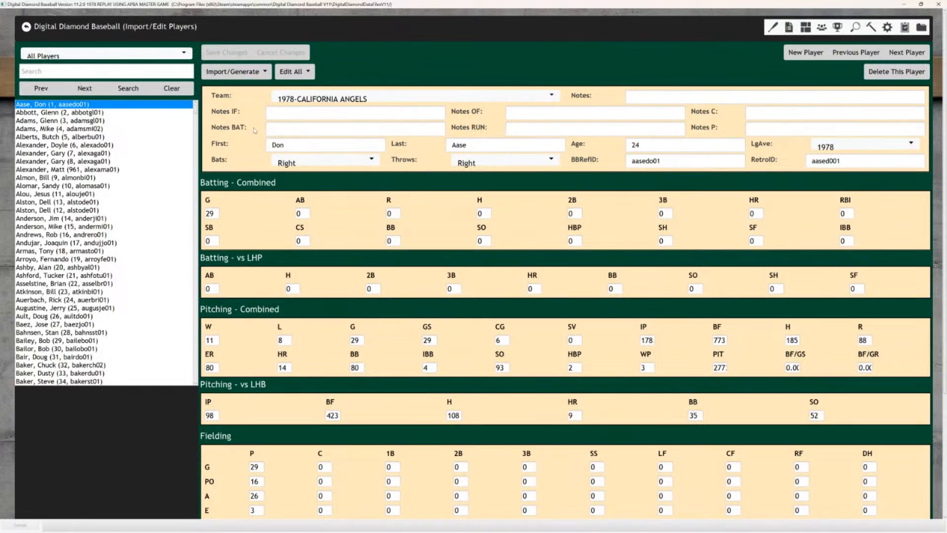
pyautogui.click(146, 58)
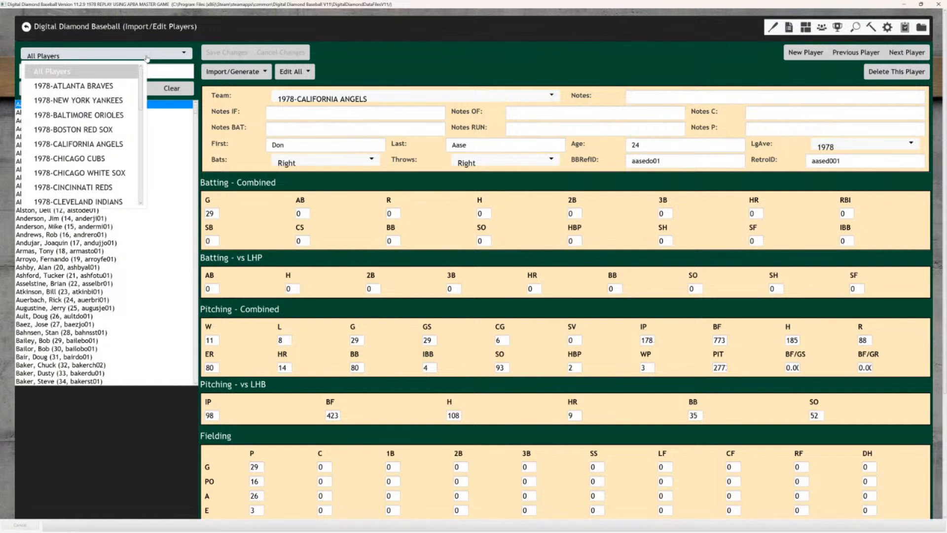
pyautogui.click(101, 86)
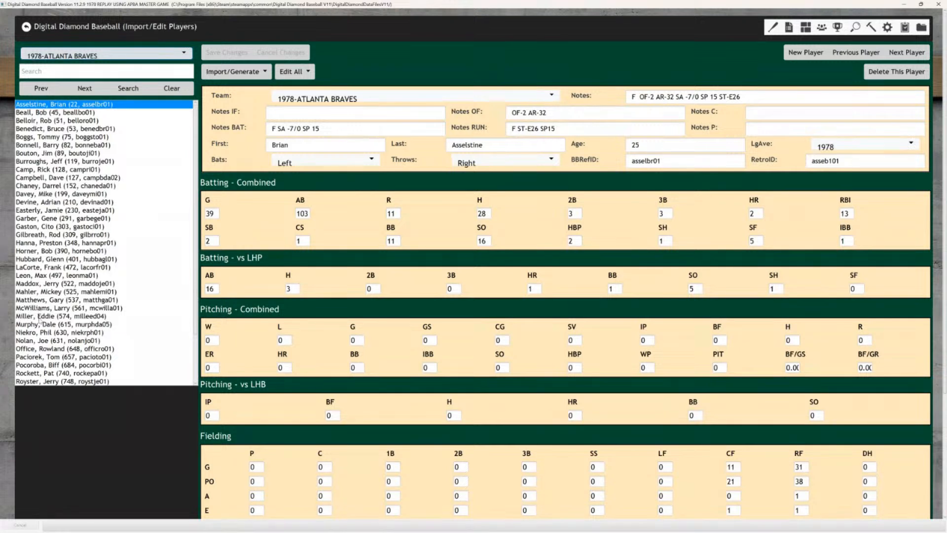
pyautogui.click(42, 325)
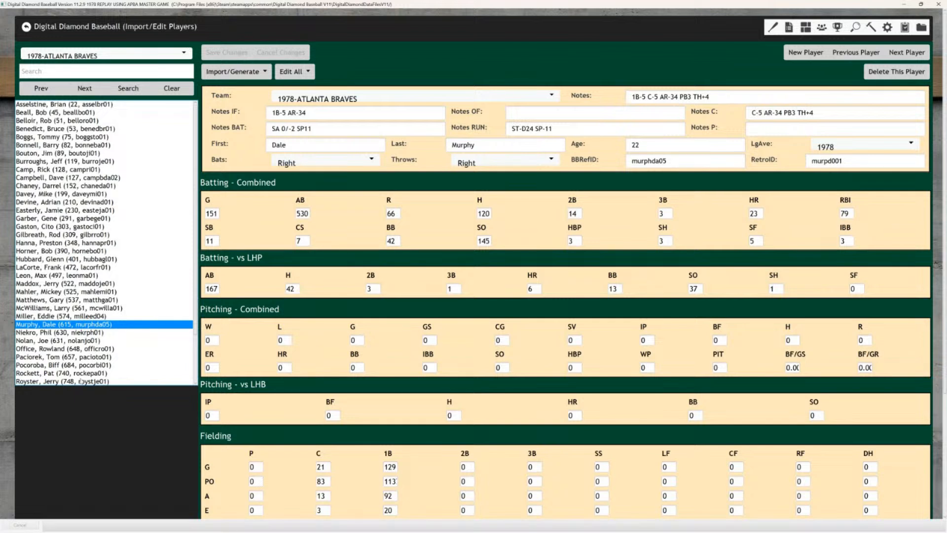
pyautogui.click(54, 333)
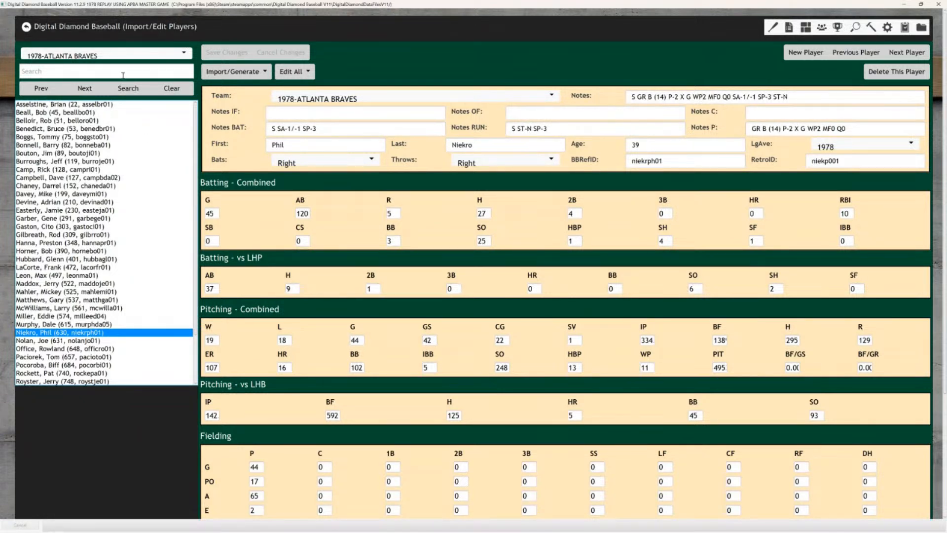
# Browse the 1978-ATLANTA BRAVES roster and view Dale Murphy's player card to check the notes on it, returning to the main menu.
pyautogui.click(129, 27)
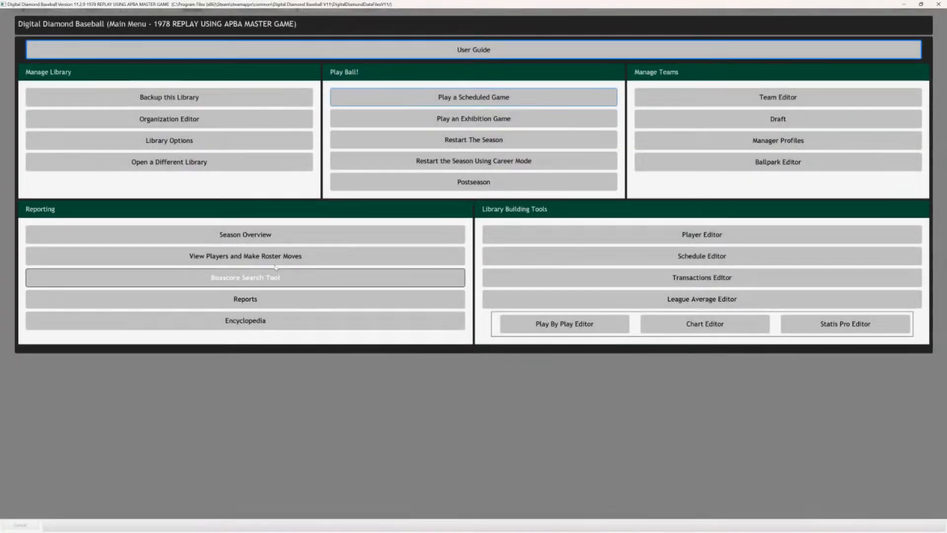
pyautogui.click(279, 260)
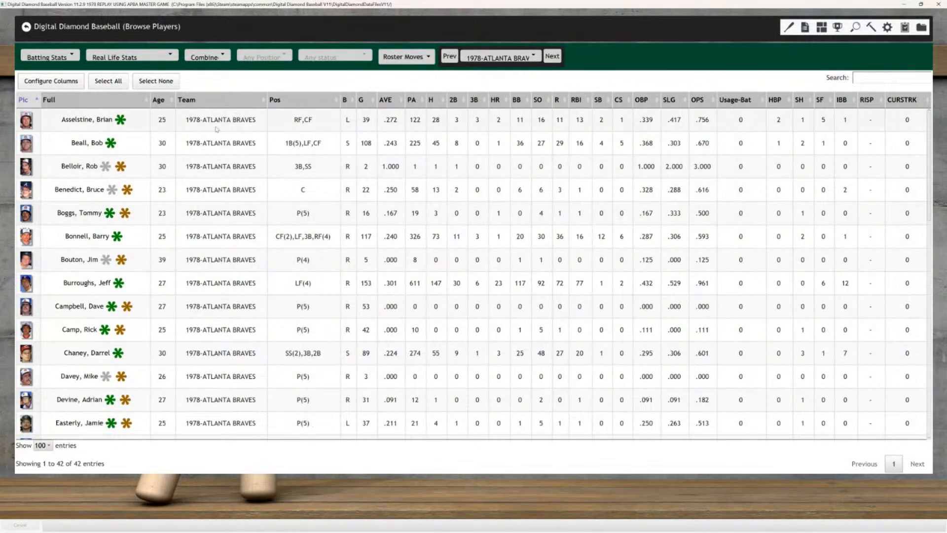
pyautogui.scroll(-5, 200, 294)
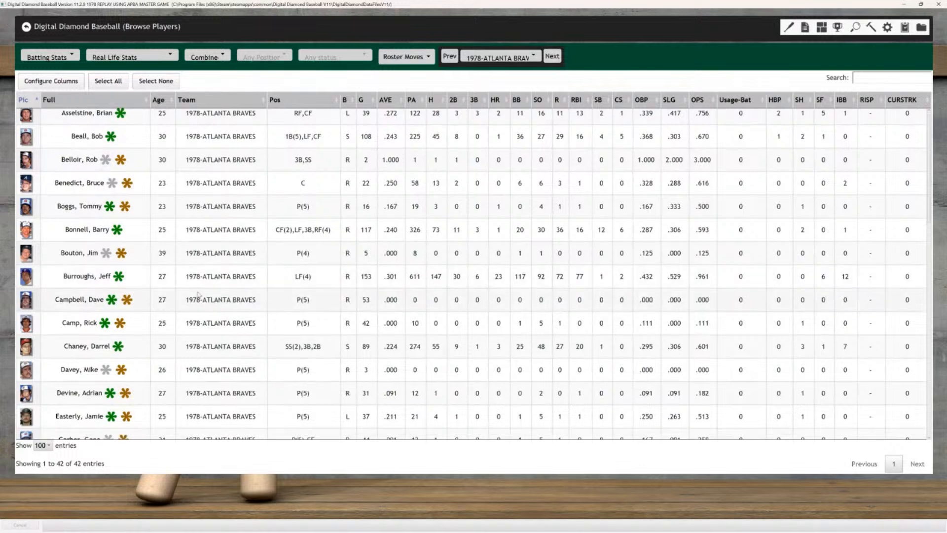
pyautogui.scroll(-1, 203, 290)
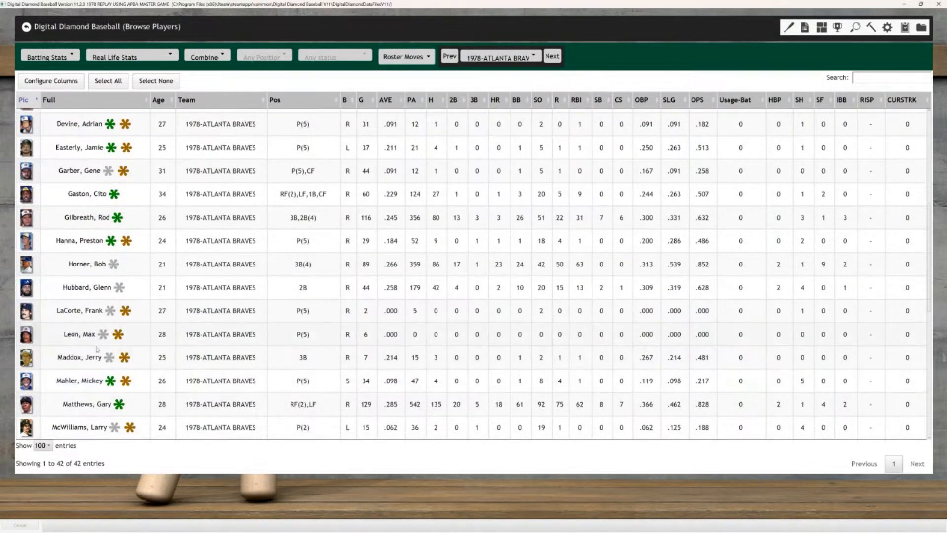
pyautogui.scroll(-3, 104, 392)
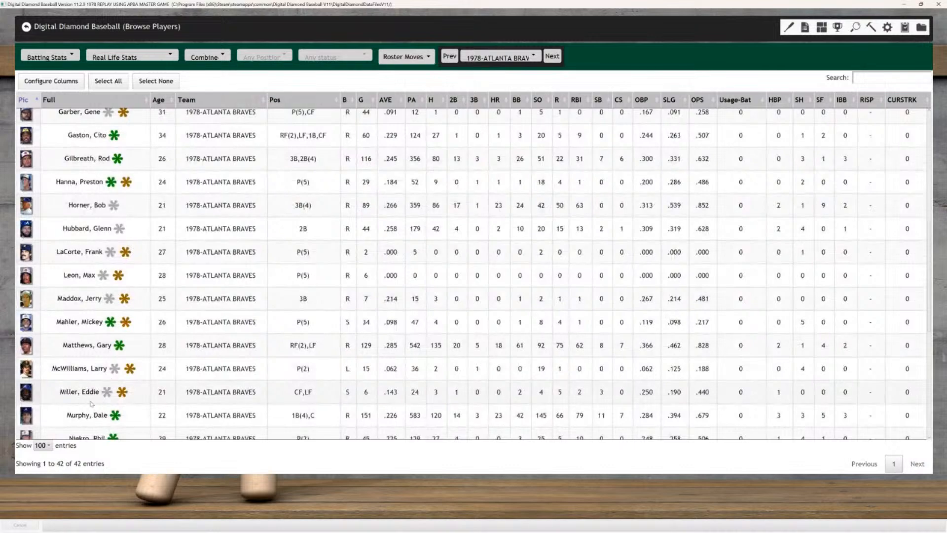
pyautogui.doubleClick(85, 418)
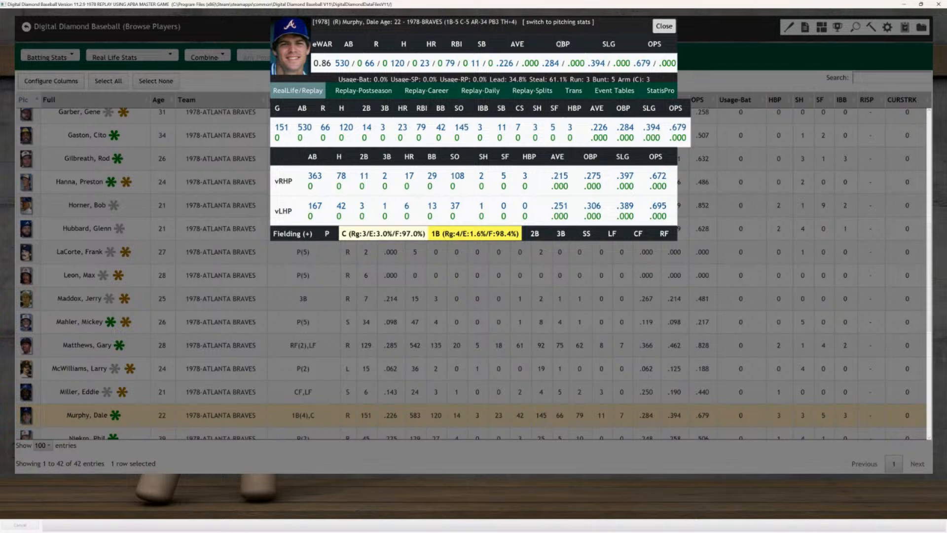
pyautogui.click(661, 28)
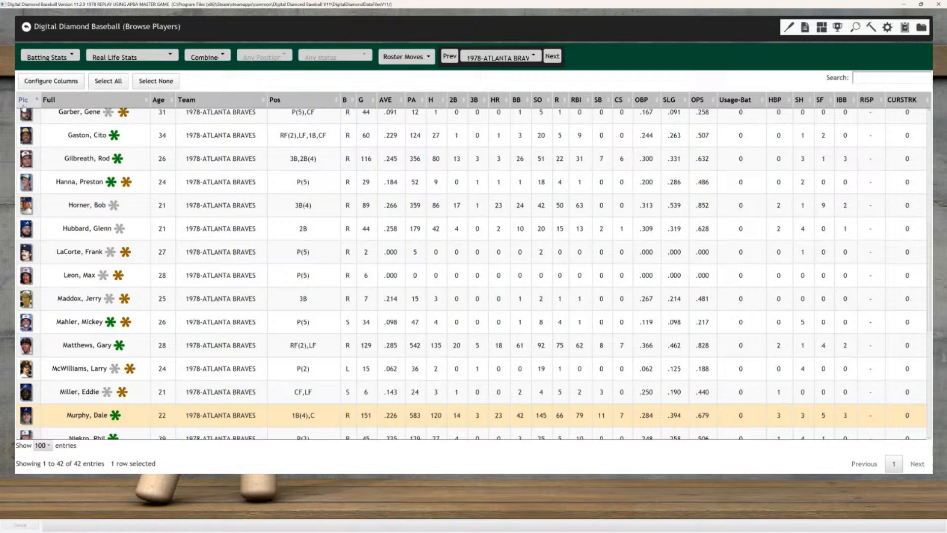
pyautogui.click(165, 28)
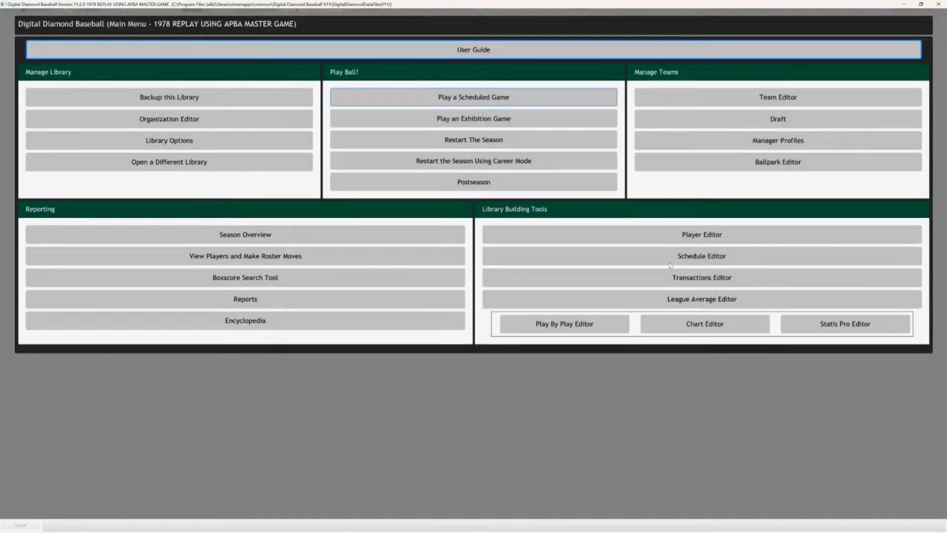
# Open Dale Murphy's record from the 1978-ATLANTA BRAVES in the Player Editor.
pyautogui.click(691, 240)
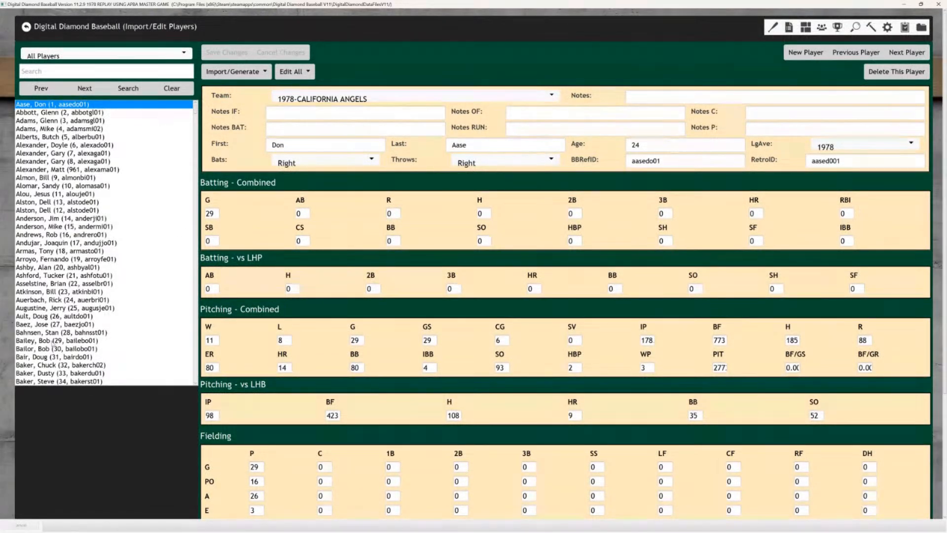
pyautogui.click(173, 58)
pyautogui.click(74, 69)
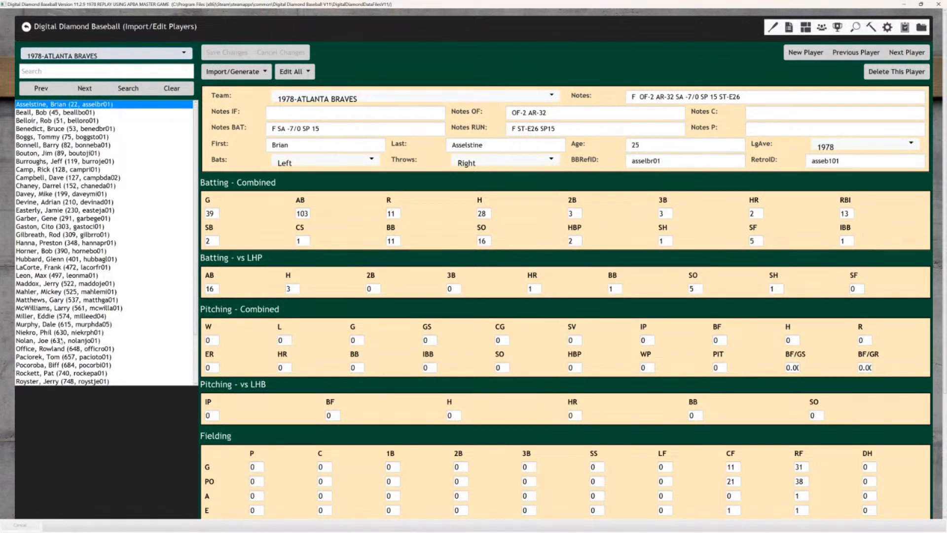
pyautogui.click(62, 325)
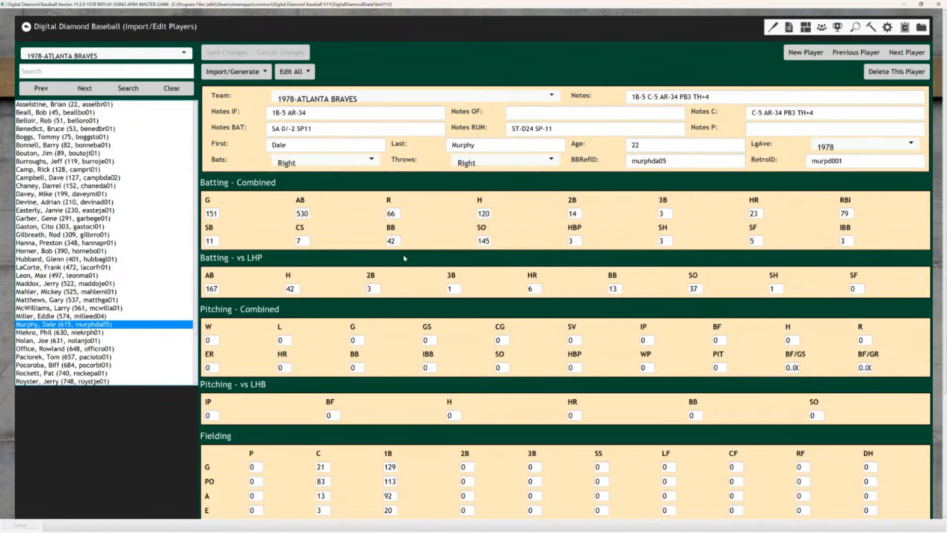
# Copy the batting notes "SA 0/-2 SP11" to the end of Dale Murphy's general Notes.
pyautogui.tripleClick(325, 129)
pyautogui.hotkey('ctrl', 'c')
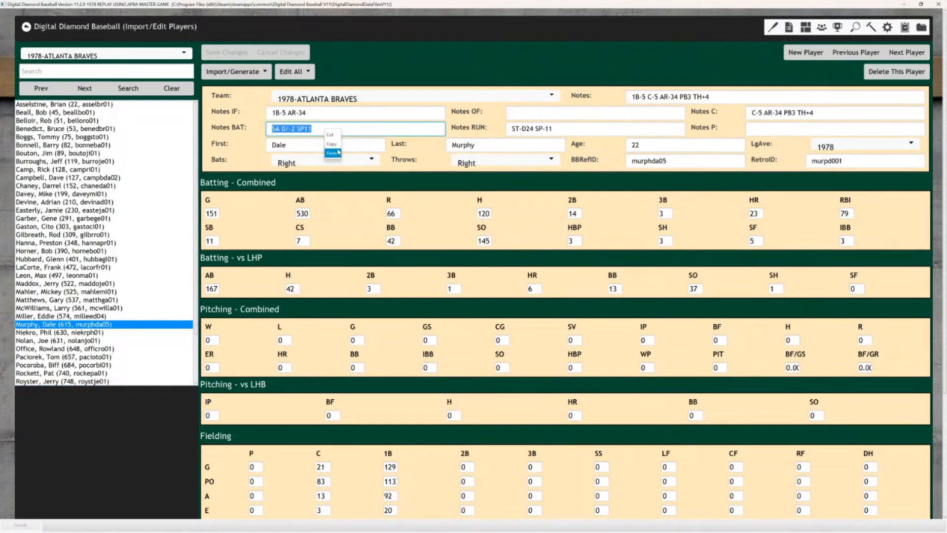
pyautogui.click(718, 97)
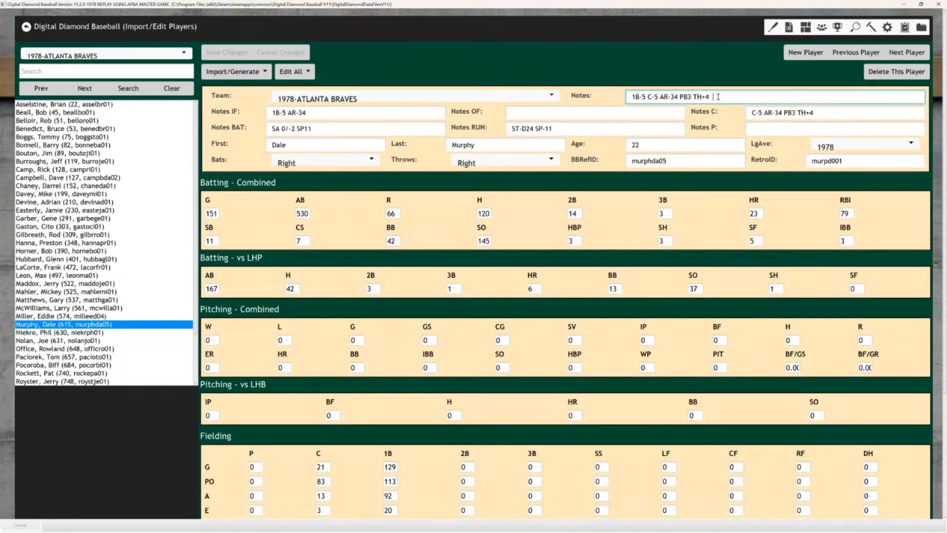
pyautogui.rightClick(718, 97)
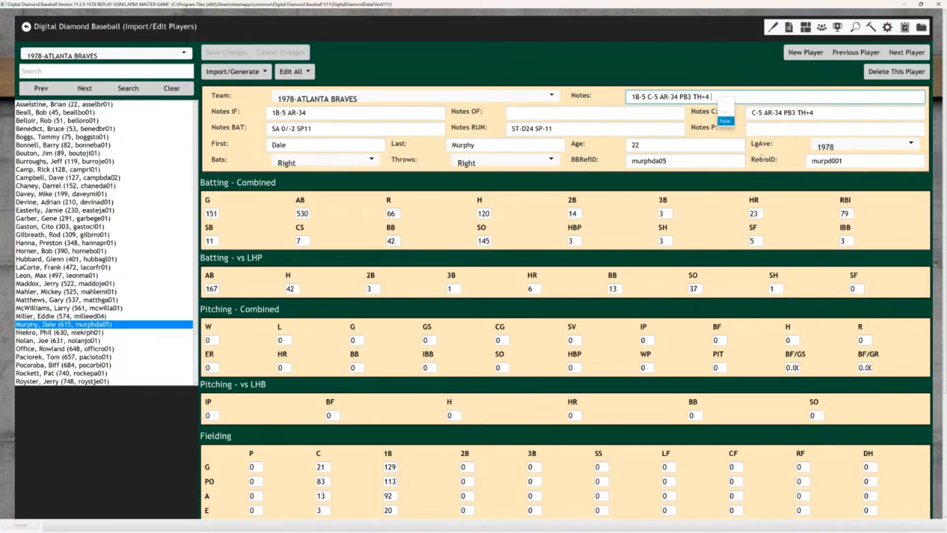
pyautogui.click(725, 122)
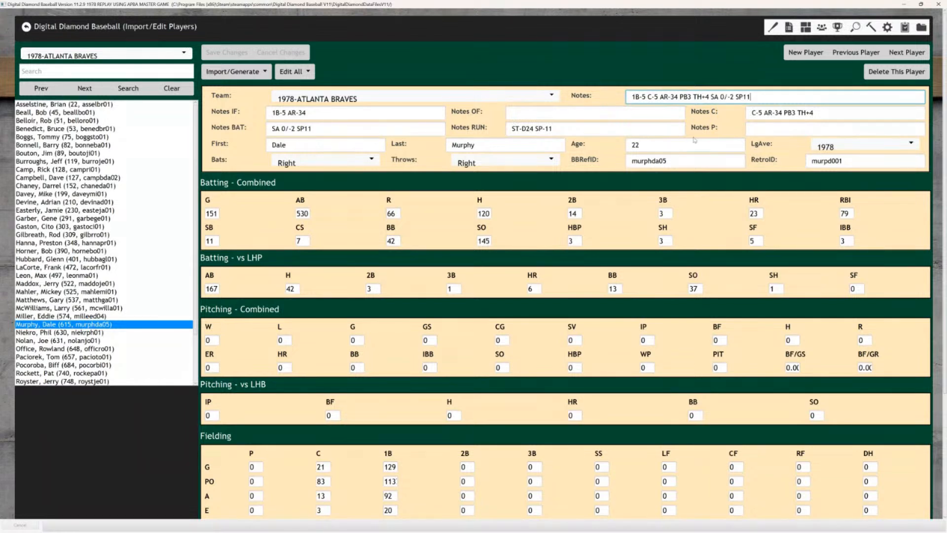
pyautogui.tripleClick(555, 127)
pyautogui.rightClick(556, 131)
pyautogui.click(566, 145)
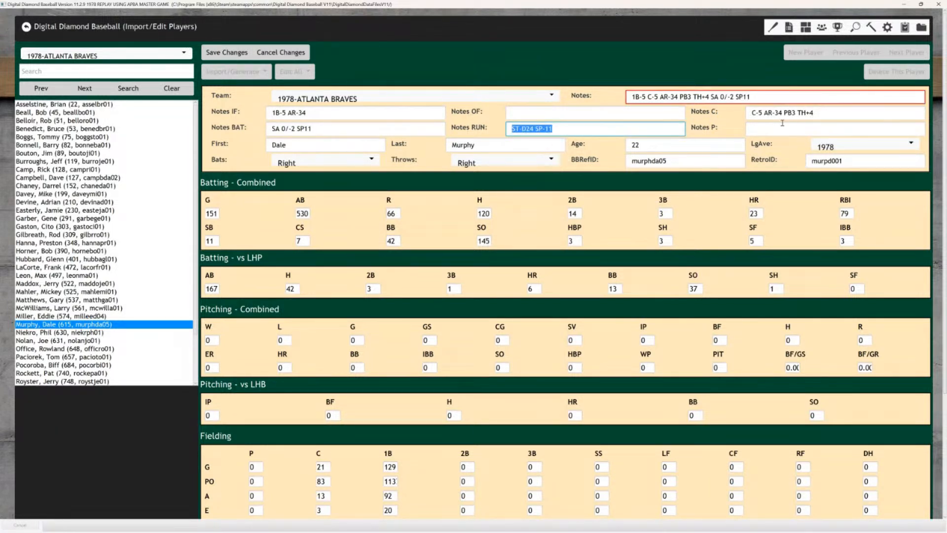
pyautogui.click(760, 97)
pyautogui.rightClick(760, 97)
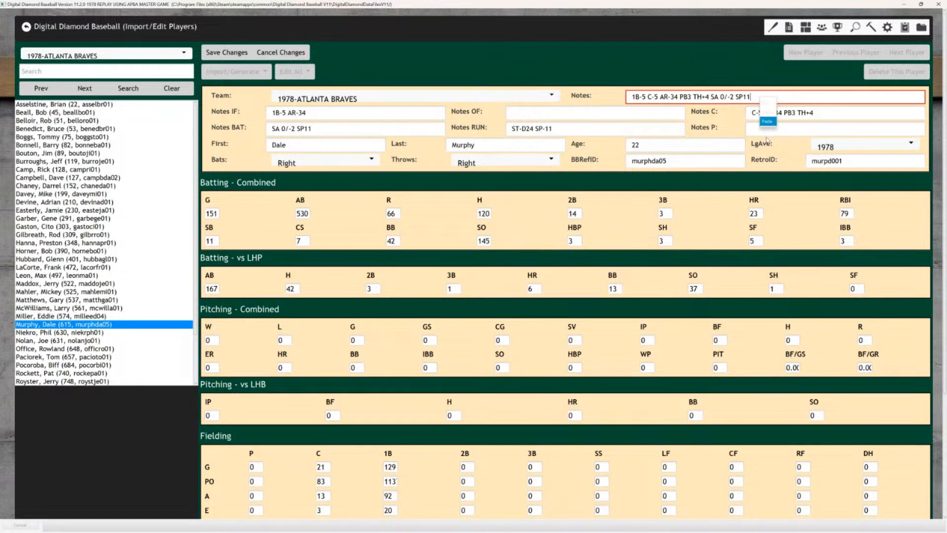
pyautogui.click(770, 128)
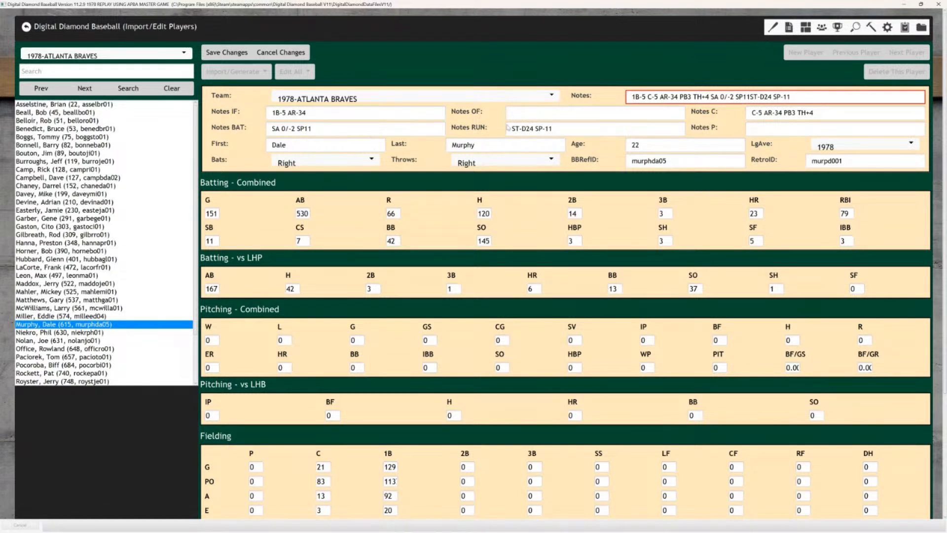
pyautogui.click(751, 97)
pyautogui.write('C')
pyautogui.press('BackSpace')
pyautogui.click(227, 52)
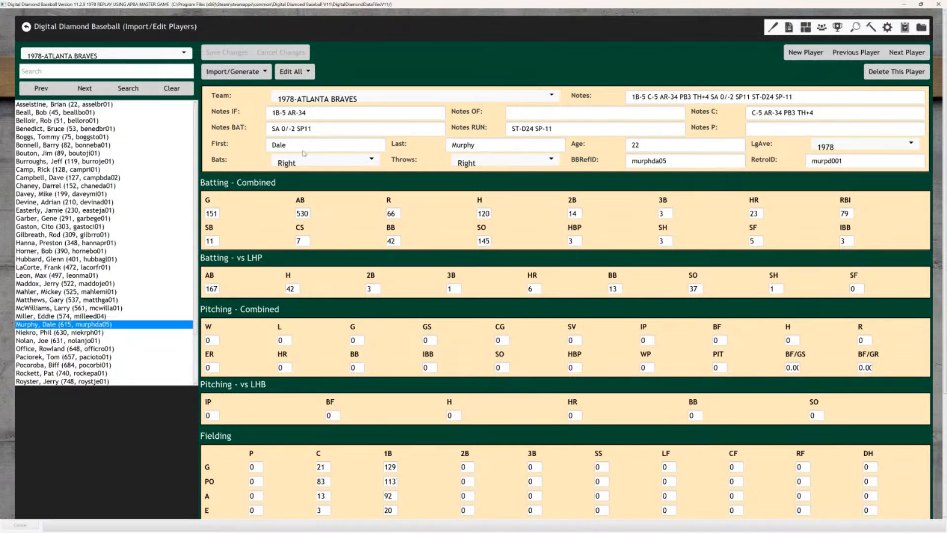
# Filter the player list to the 1978-LOS ANGELES DODGERS and look through its roster.
pyautogui.click(183, 53)
pyautogui.scroll(-3, 93, 132)
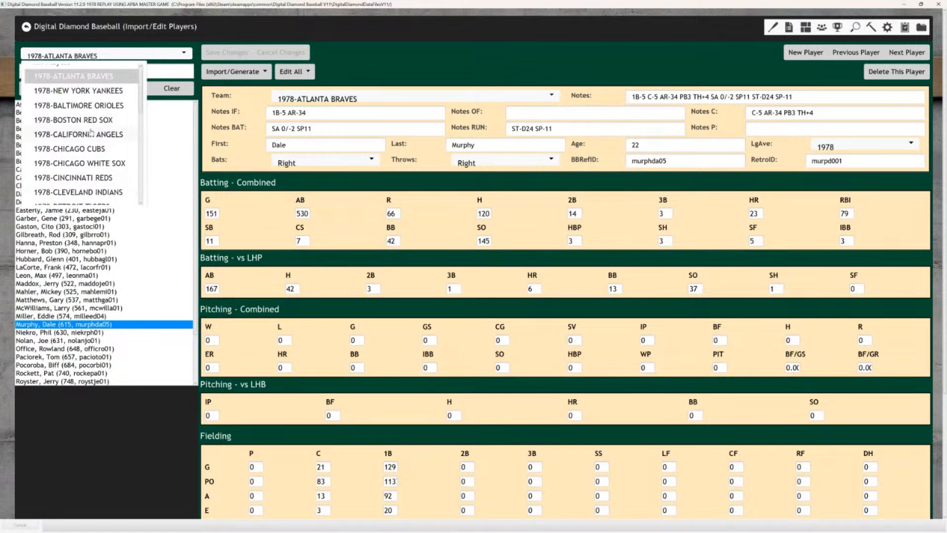
pyautogui.scroll(-8, 93, 132)
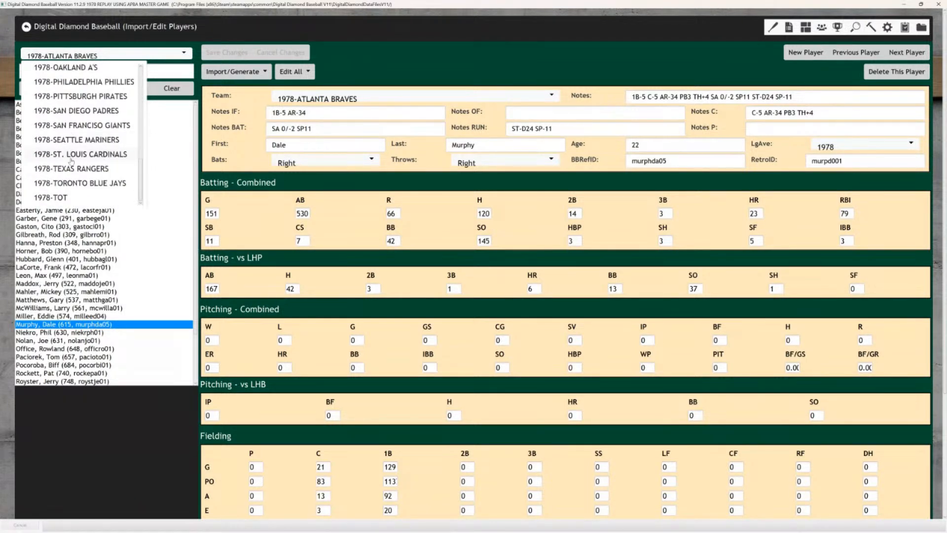
pyautogui.scroll(2, 97, 146)
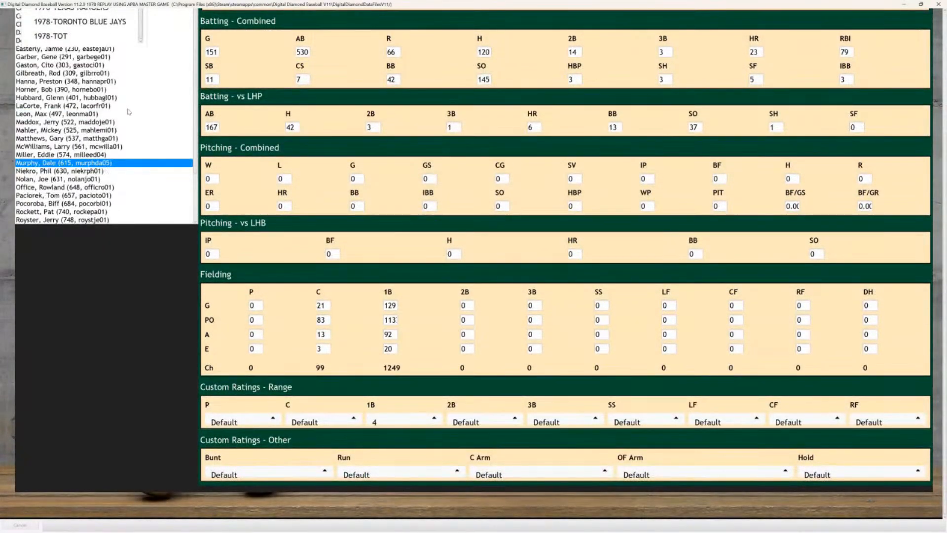
pyautogui.scroll(3, 129, 110)
pyautogui.scroll(3, 93, 94)
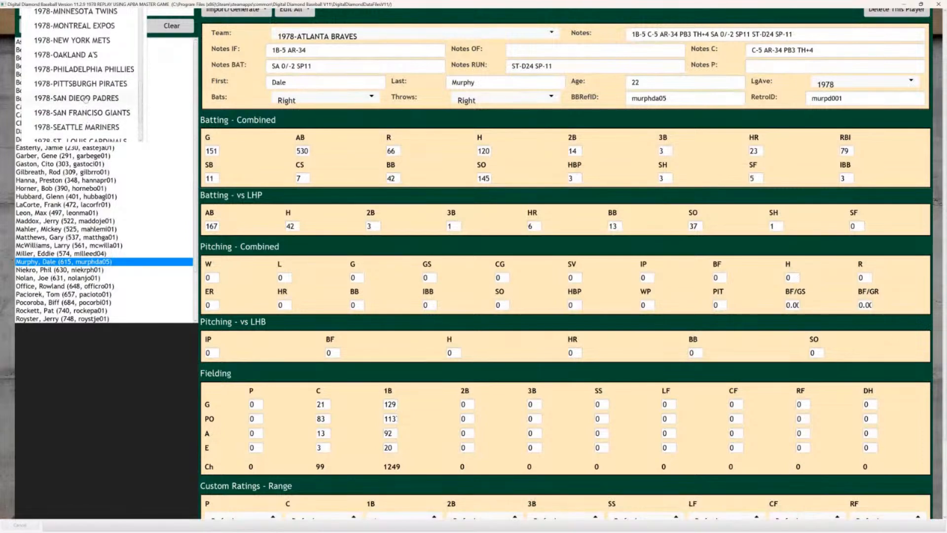
pyautogui.scroll(3, 90, 98)
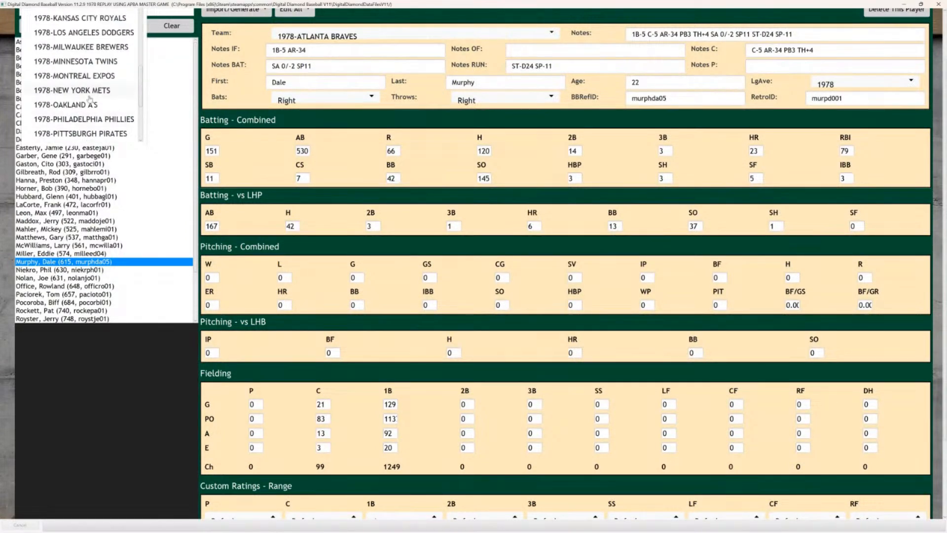
pyautogui.click(86, 53)
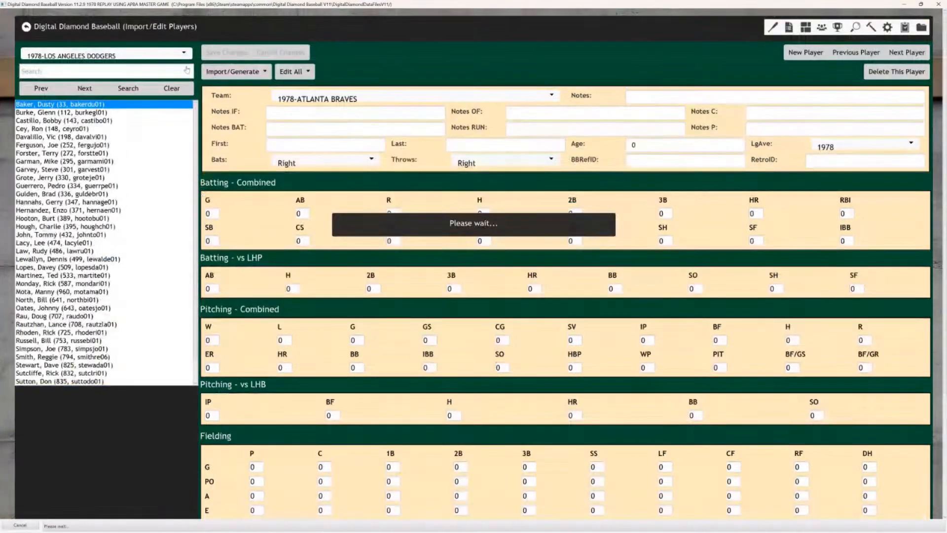
pyautogui.scroll(-5, 185, 270)
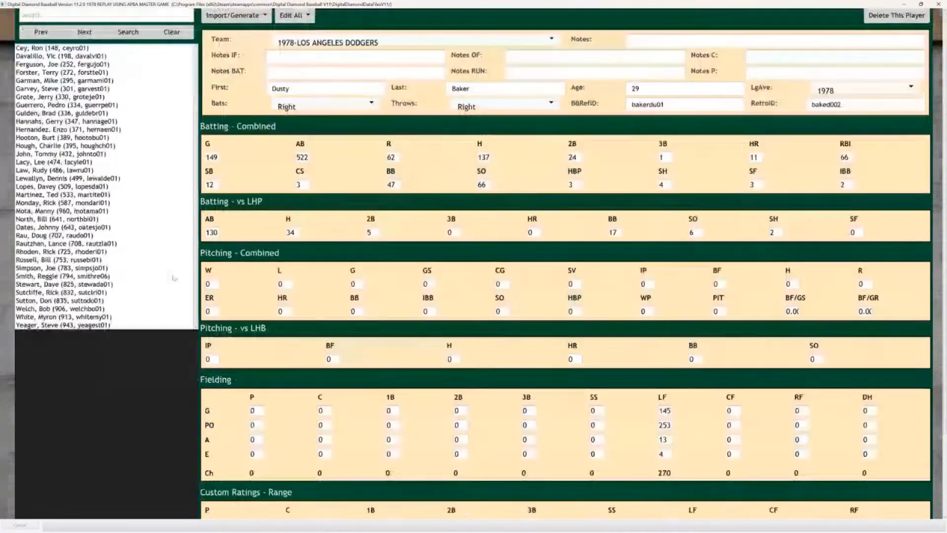
# In Steve Yeager's record, enter the catcher notes "C-8 AR-37 PB1 TH+4" and the batting notes "S PL 0/-2 SP-6".
pyautogui.click(78, 220)
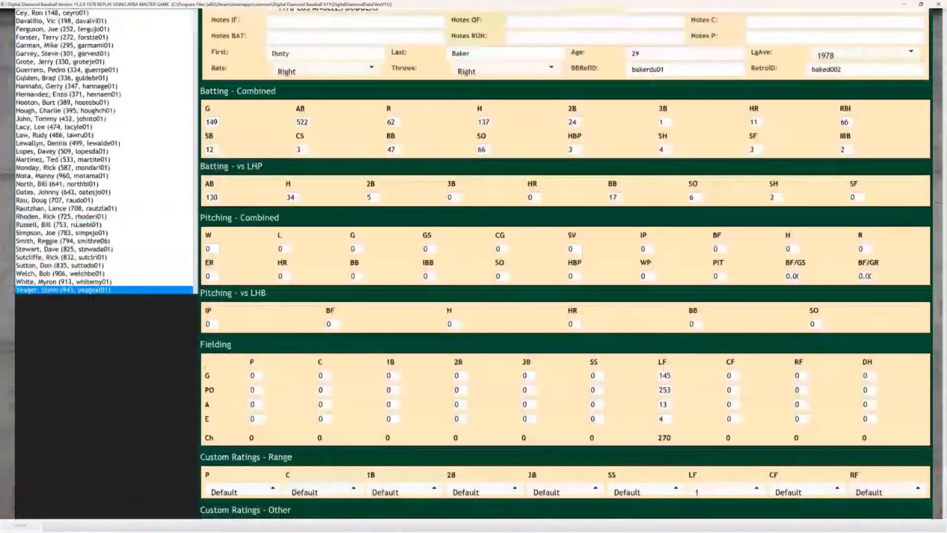
pyautogui.scroll(3, 507, 180)
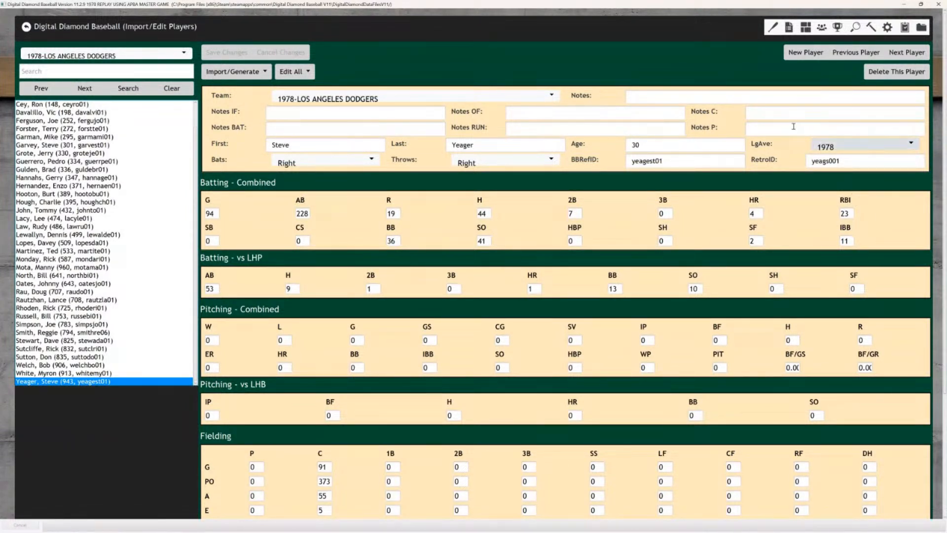
pyautogui.click(787, 111)
pyautogui.write('C')
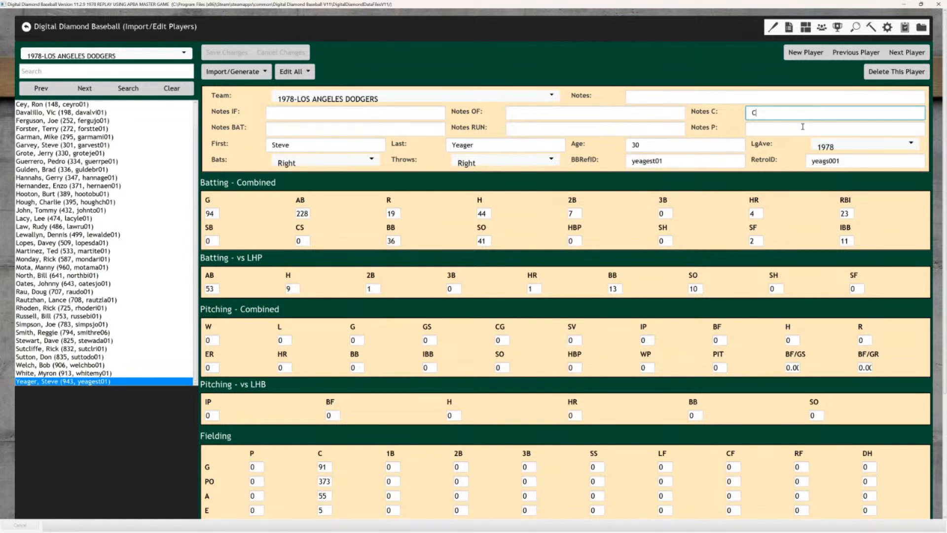
pyautogui.write('-8 AR-37 PB1 TH+4')
pyautogui.click(282, 128)
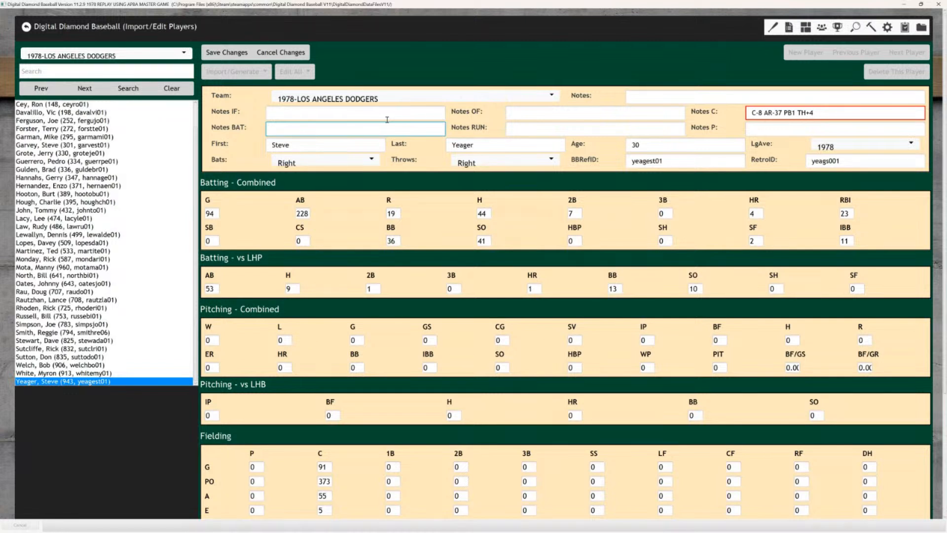
pyautogui.write('S PL 0/-2 SP-6')
# Enter "ST-N SP6" as Steve Yeager's running notes, leaving his pitching notes empty.
pyautogui.click(565, 127)
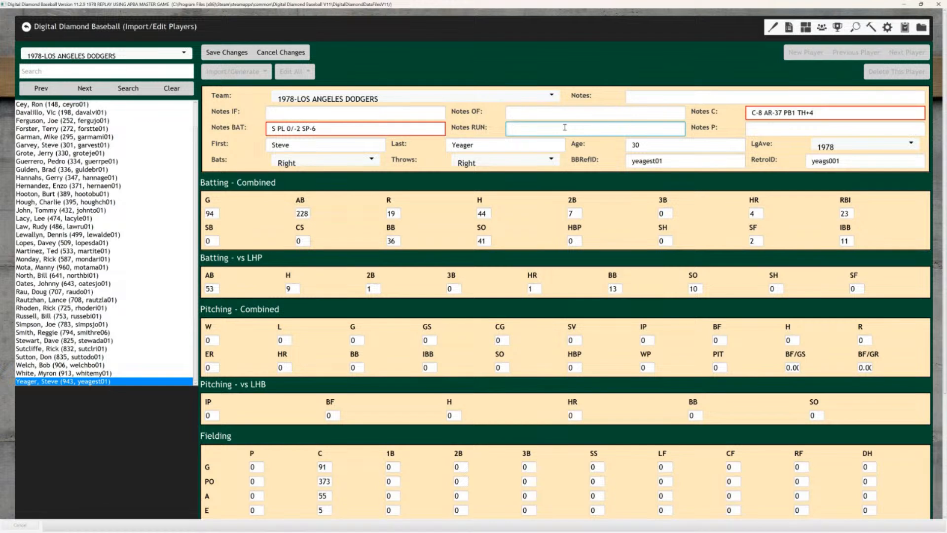
pyautogui.write('ST-N')
pyautogui.press('Tab')
pyautogui.write('S')
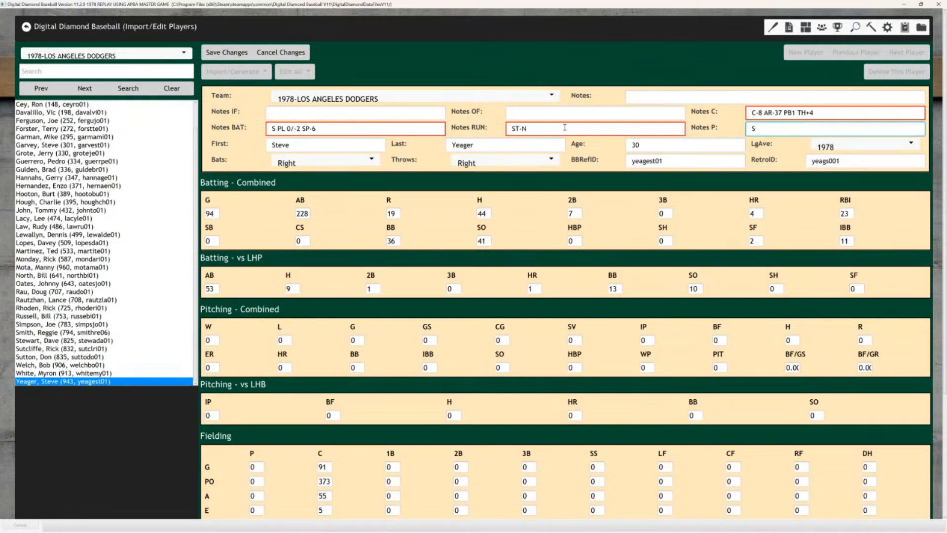
pyautogui.write('P6')
pyautogui.doubleClick(752, 127)
pyautogui.rightClick(754, 129)
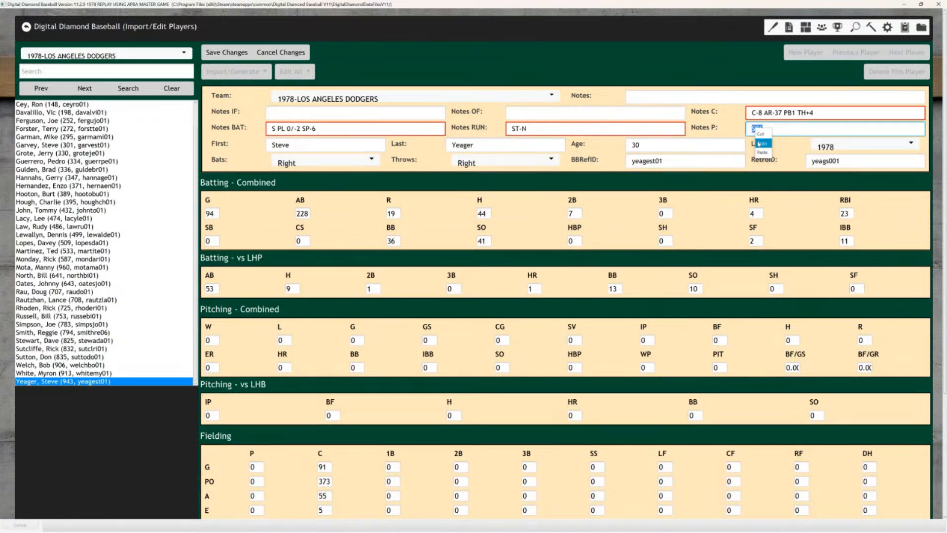
pyautogui.click(760, 134)
pyautogui.click(546, 129)
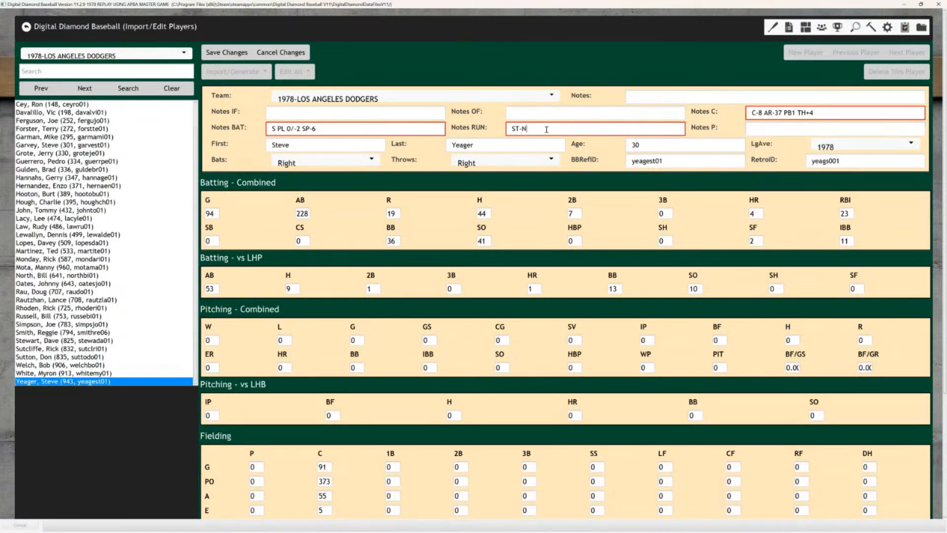
pyautogui.rightClick(547, 129)
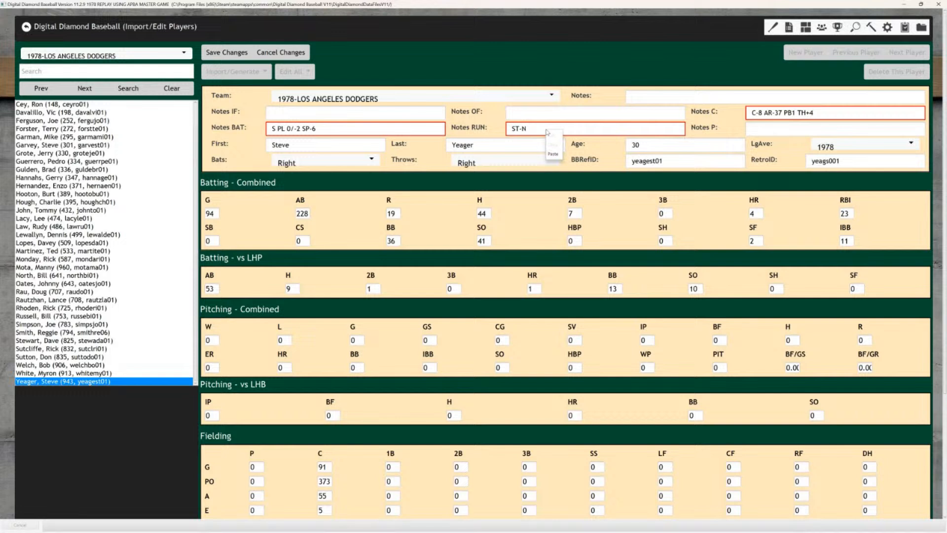
pyautogui.click(557, 154)
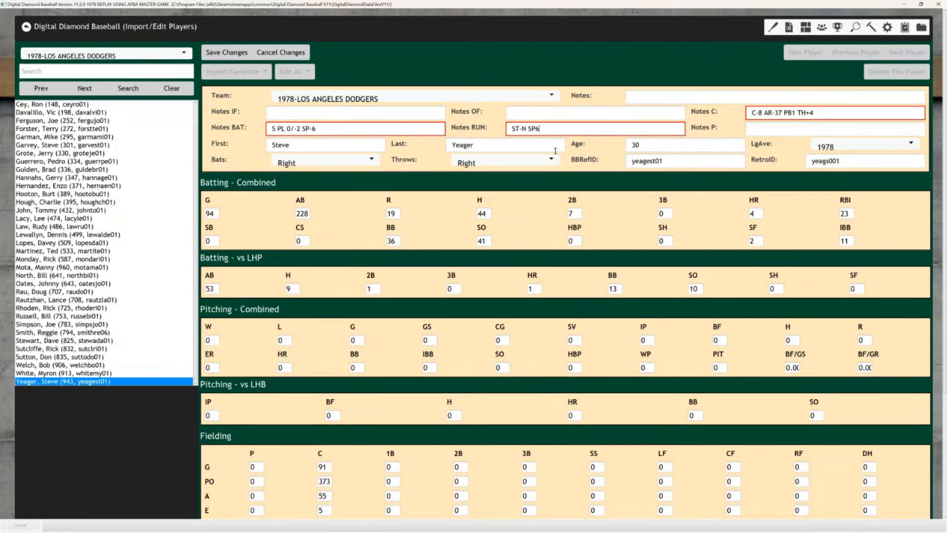
# Copy Steve Yeager's catcher notes into his general Notes and put "S" in front so they read "S C-8 AR-37 PB1 TH+4".
pyautogui.tripleClick(821, 114)
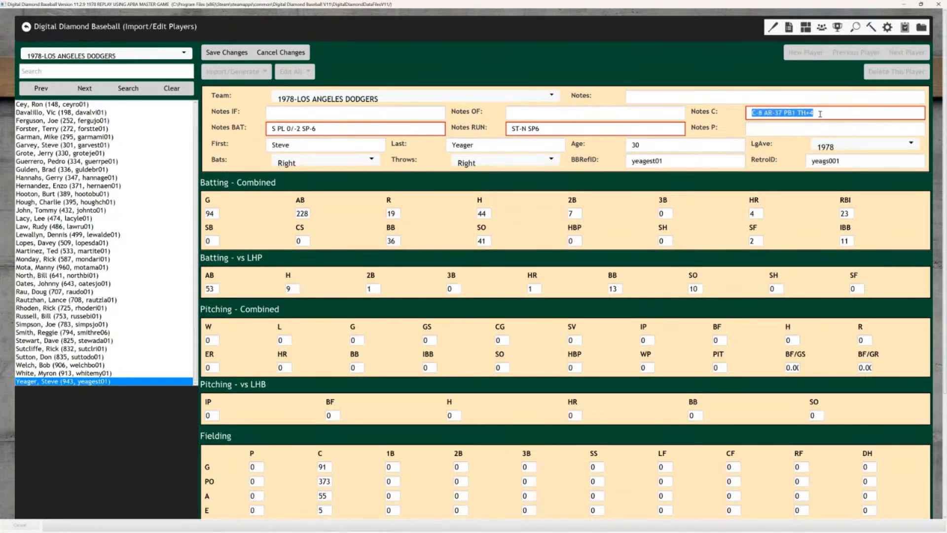
pyautogui.rightClick(821, 114)
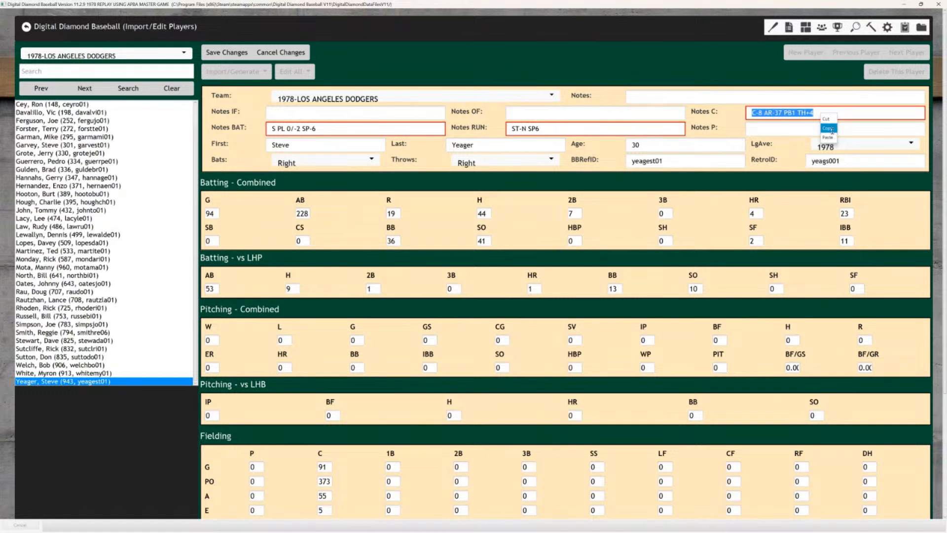
pyautogui.click(832, 130)
pyautogui.click(644, 95)
pyautogui.rightClick(644, 94)
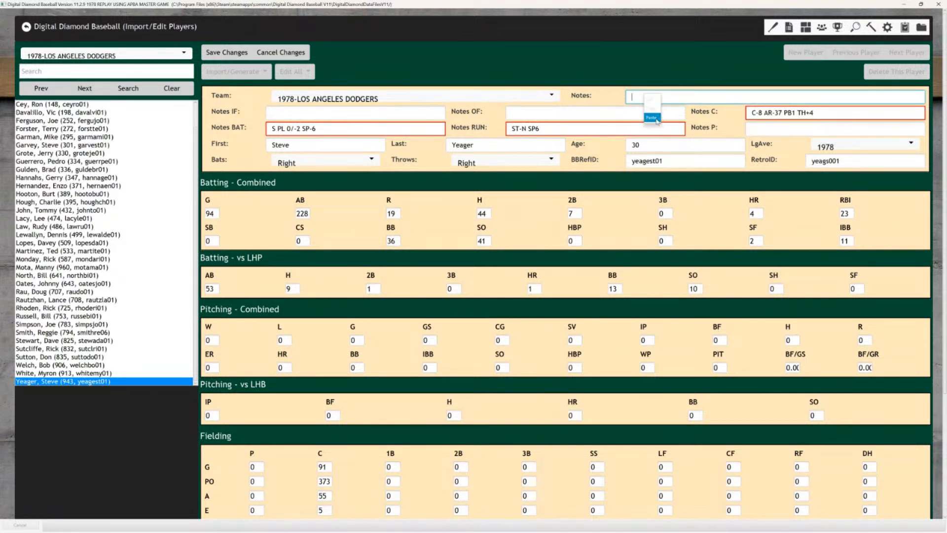
pyautogui.click(651, 119)
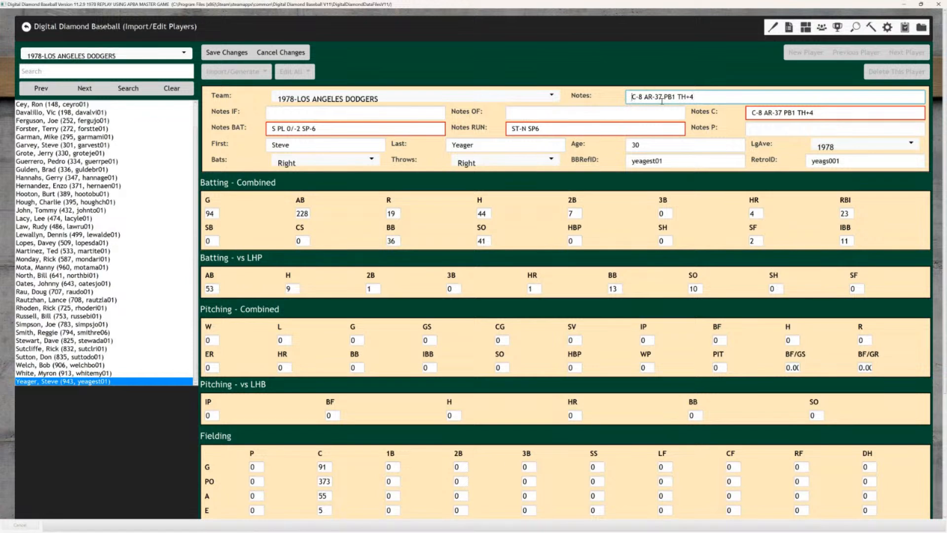
pyautogui.write('S')
# Copy the batting notes "PL 0/-2 SP-6" to the end of Steve Yeager's general Notes.
pyautogui.moveTo(277, 129); pyautogui.dragTo(320, 130)
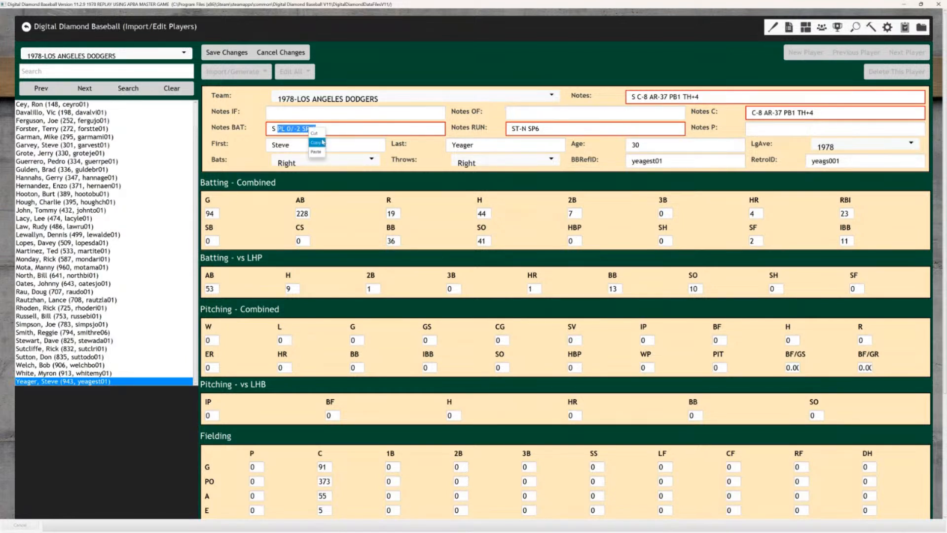
pyautogui.click(715, 96)
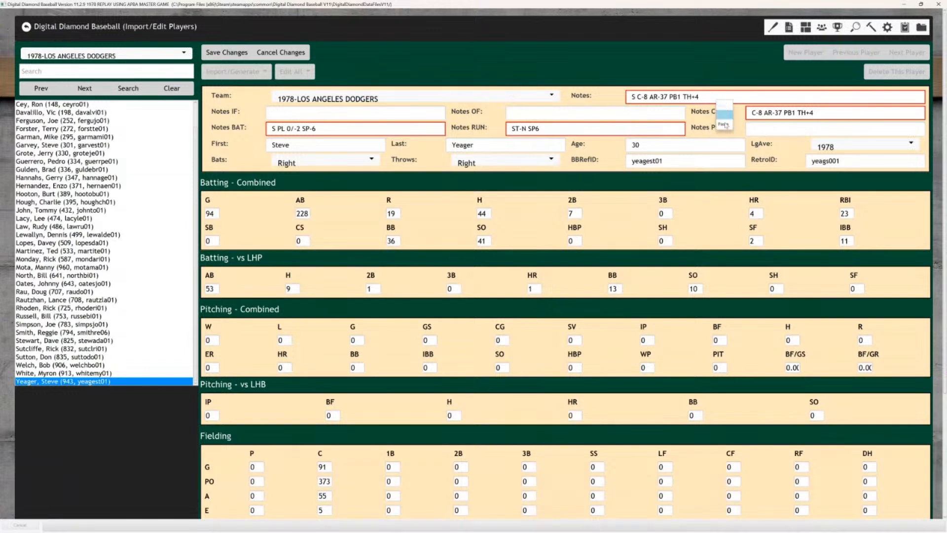
pyautogui.hotkey('ctrl', 'v')
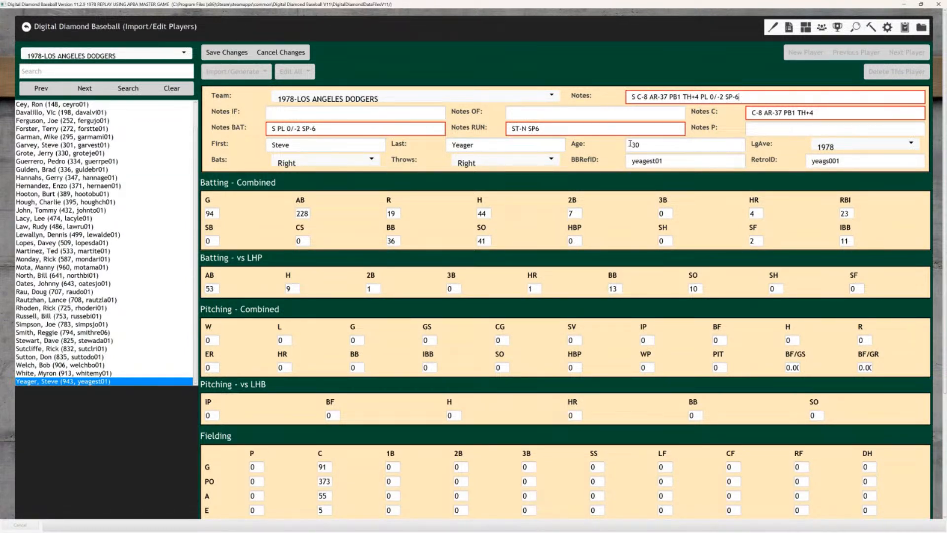
pyautogui.moveTo(528, 129); pyautogui.dragTo(507, 130)
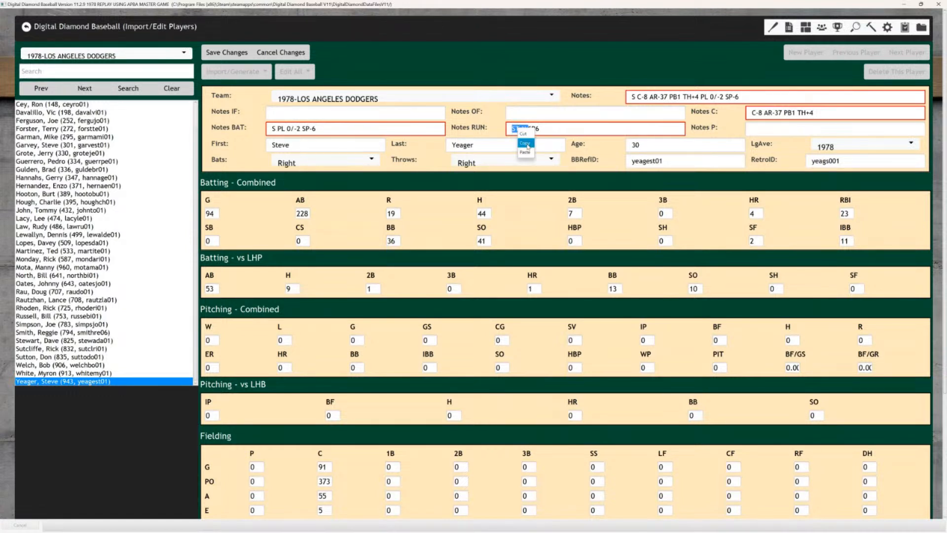
pyautogui.click(751, 96)
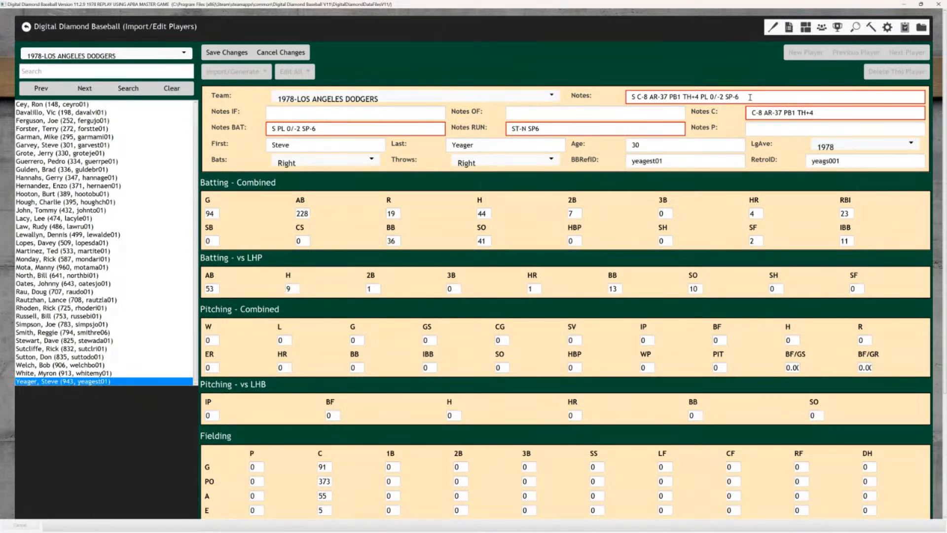
pyautogui.rightClick(750, 98)
pyautogui.click(757, 121)
pyautogui.click(226, 52)
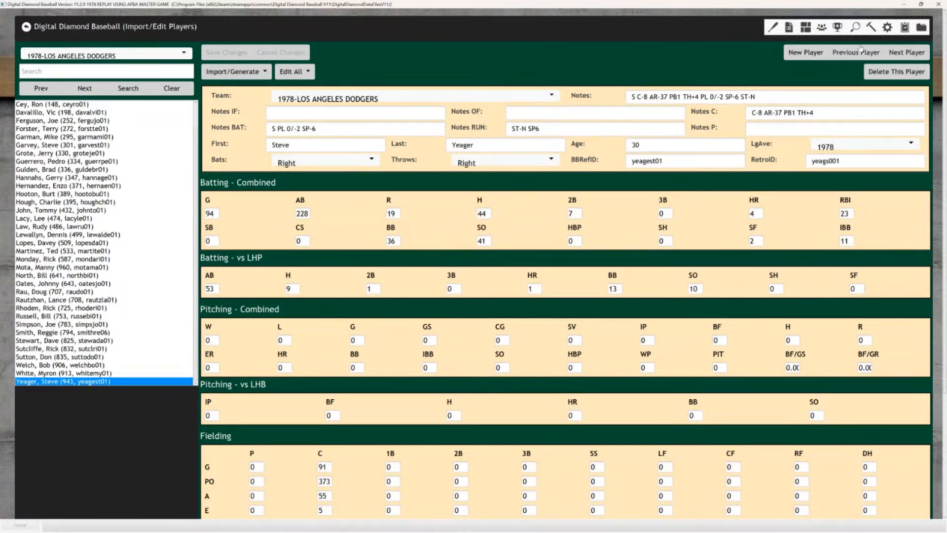
pyautogui.click(855, 52)
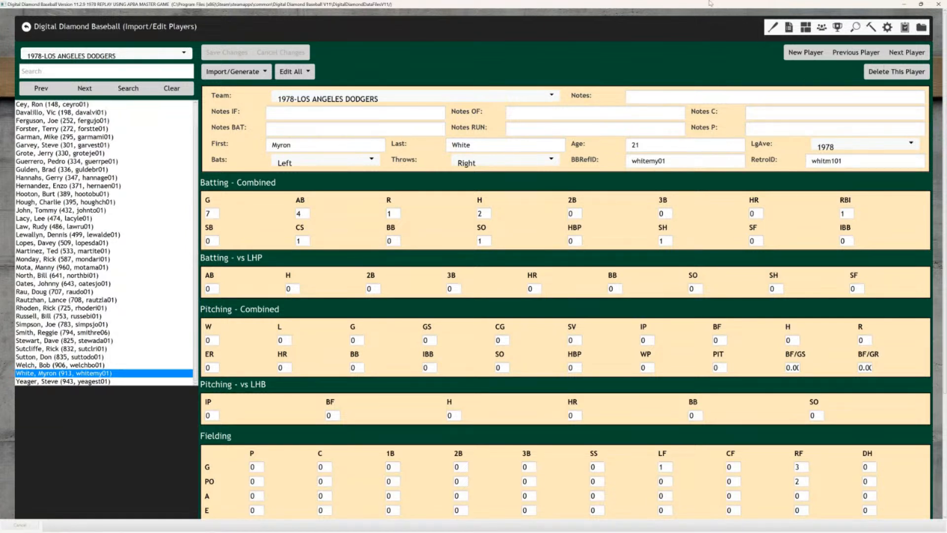
pyautogui.click(544, 116)
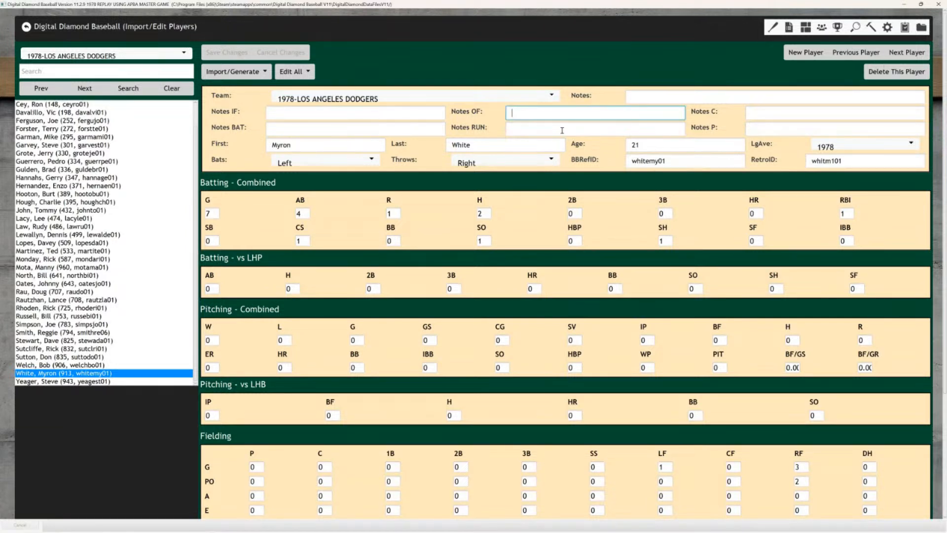
pyautogui.write('OF-2 AR-312')
pyautogui.press('BackSpace')
pyautogui.click(291, 132)
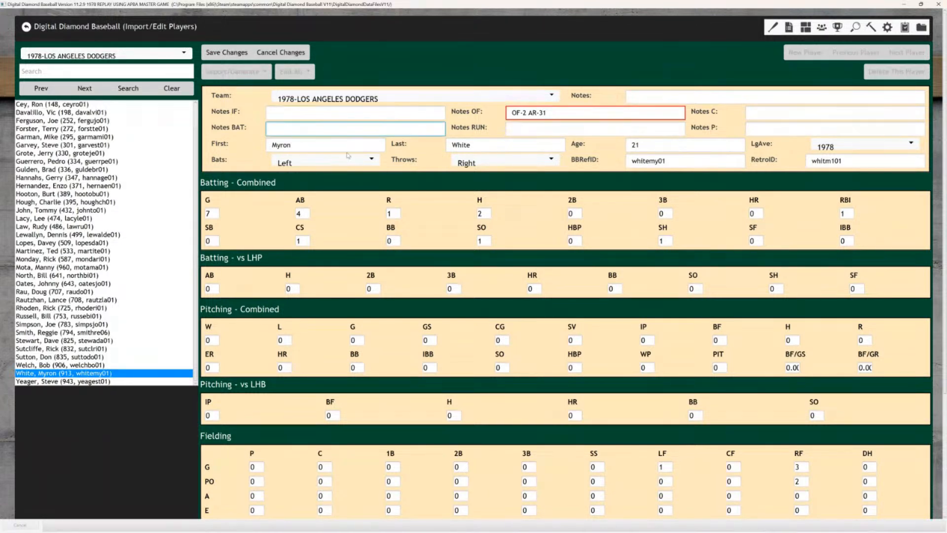
pyautogui.write('F')
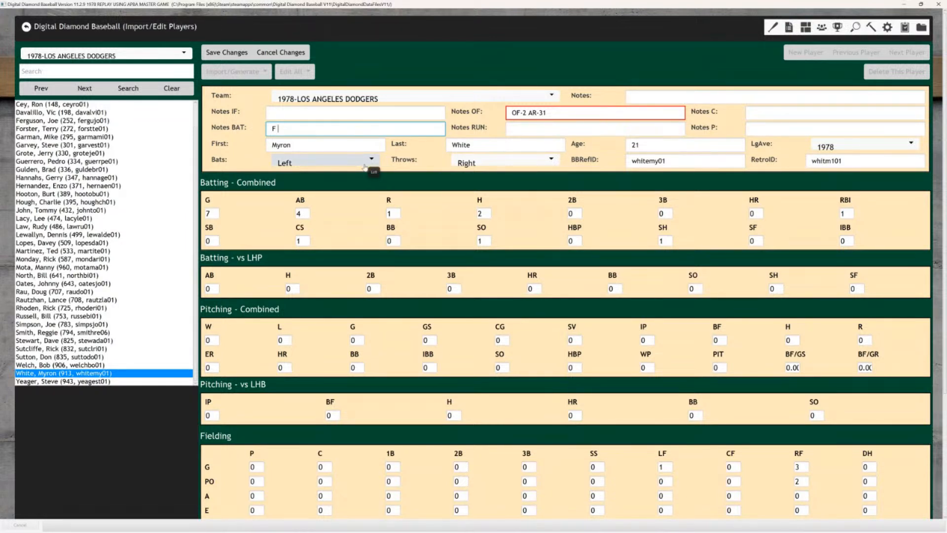
pyautogui.write(' SA -6/+1')
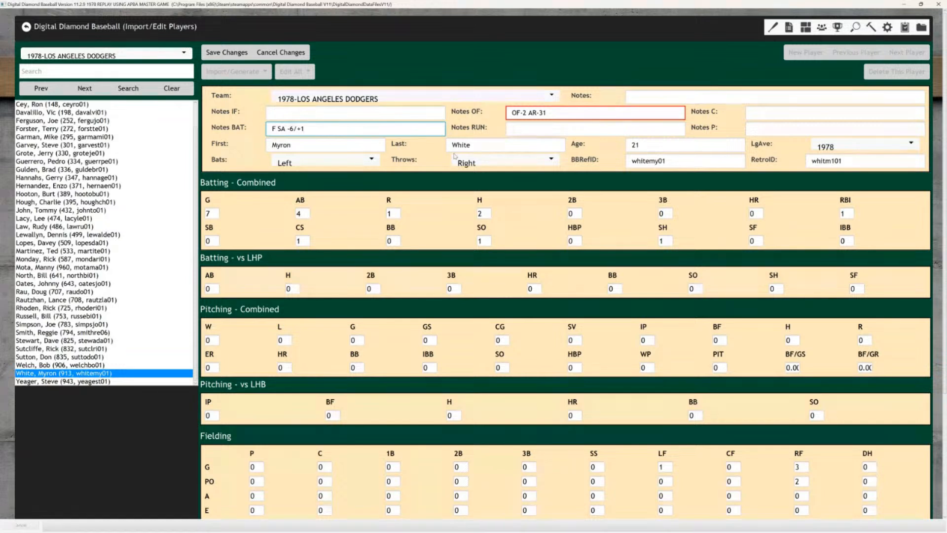
pyautogui.write(' SP-17')
pyautogui.press('Tab')
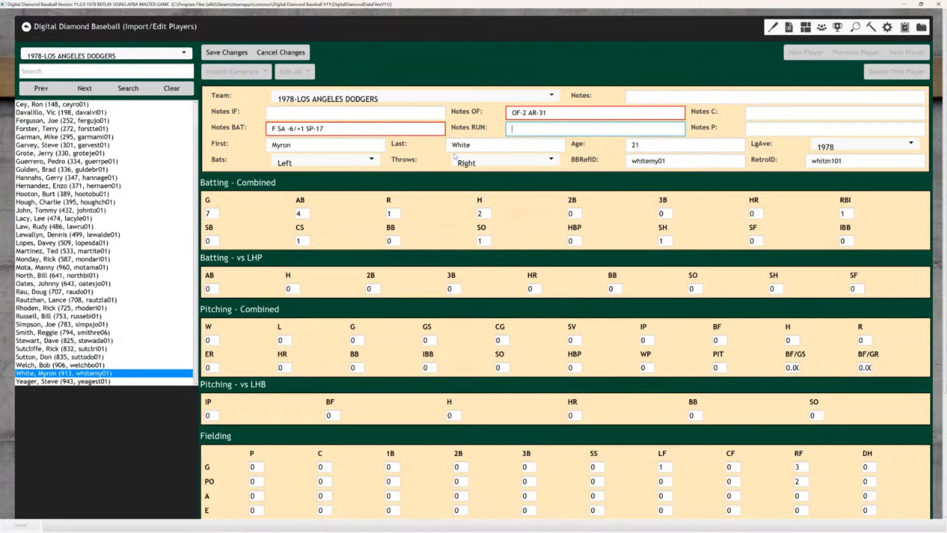
pyautogui.write('ST-C14 SP-17')
pyautogui.click(549, 113)
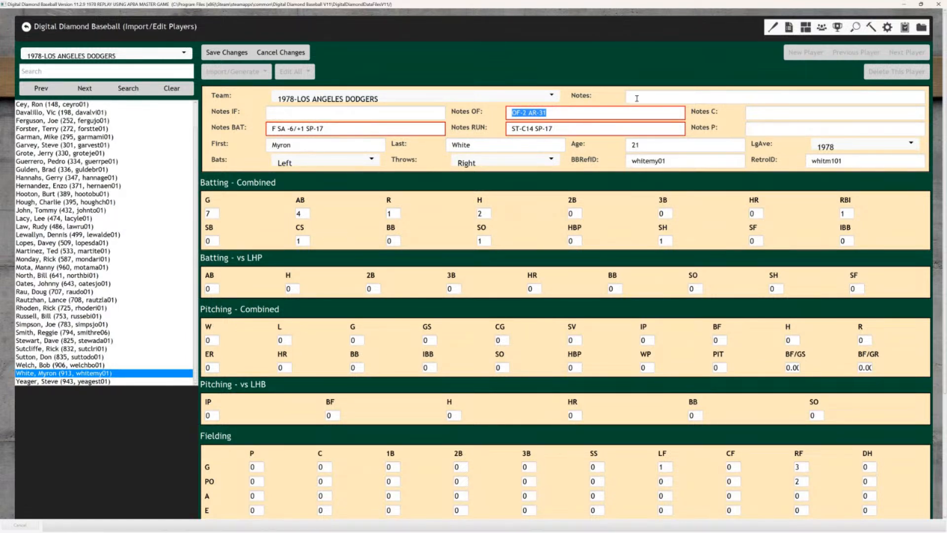
pyautogui.click(513, 130)
pyautogui.write('F')
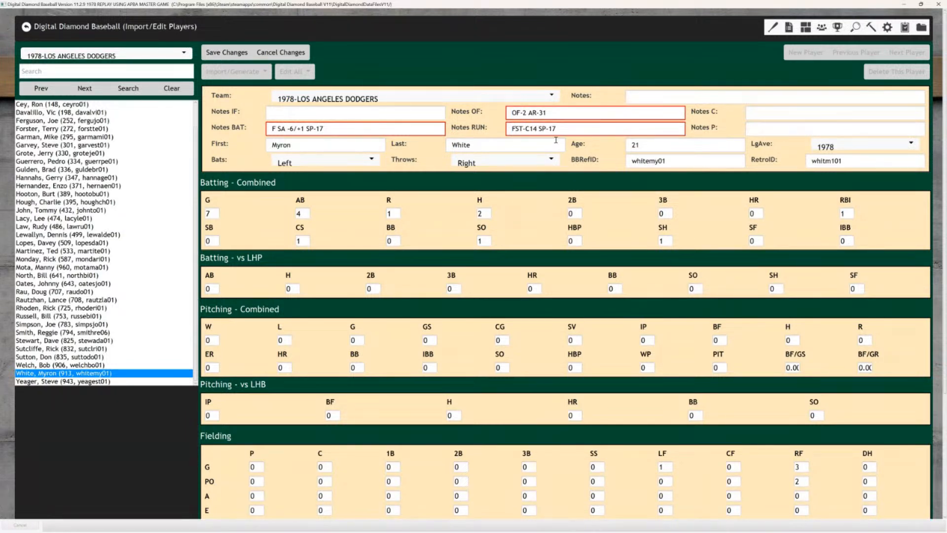
pyautogui.click(645, 97)
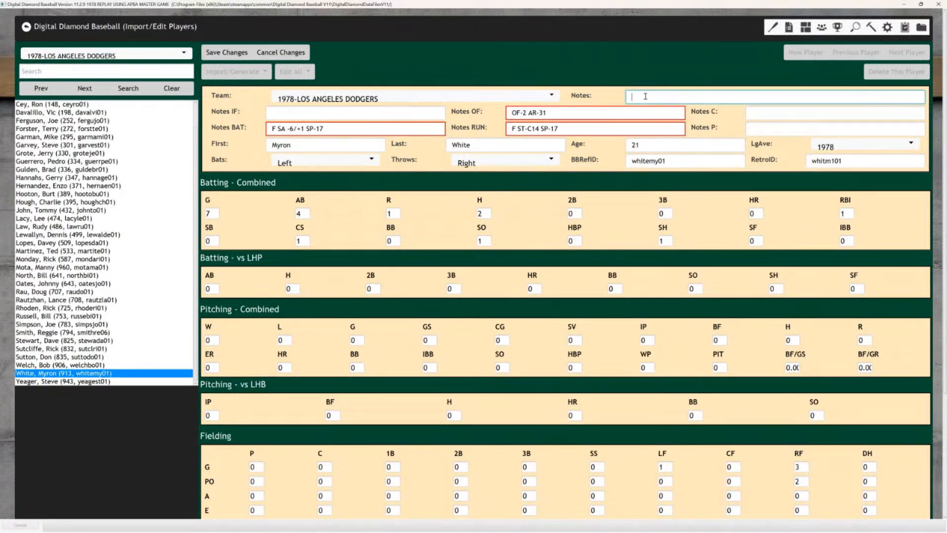
pyautogui.write('F')
pyautogui.click(554, 110)
pyautogui.rightClick(554, 113)
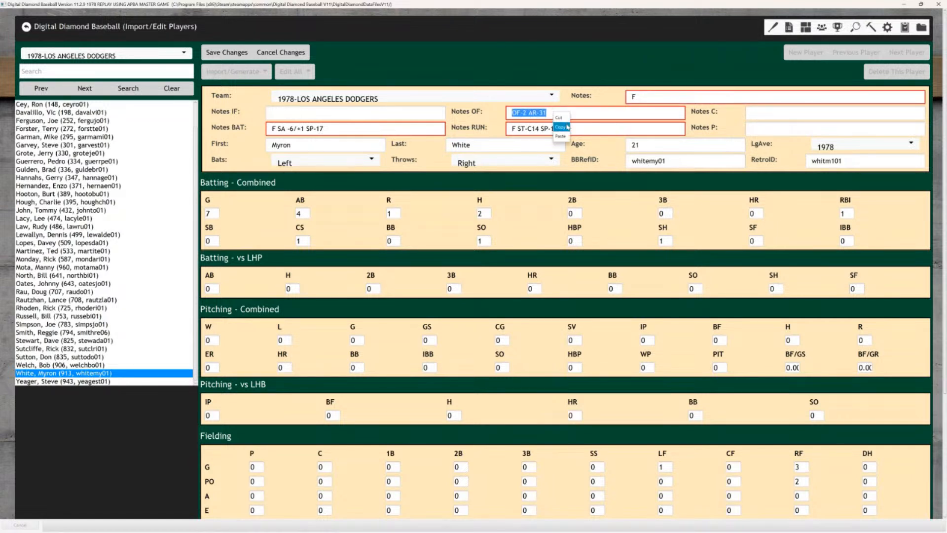
pyautogui.click(562, 126)
pyautogui.click(645, 96)
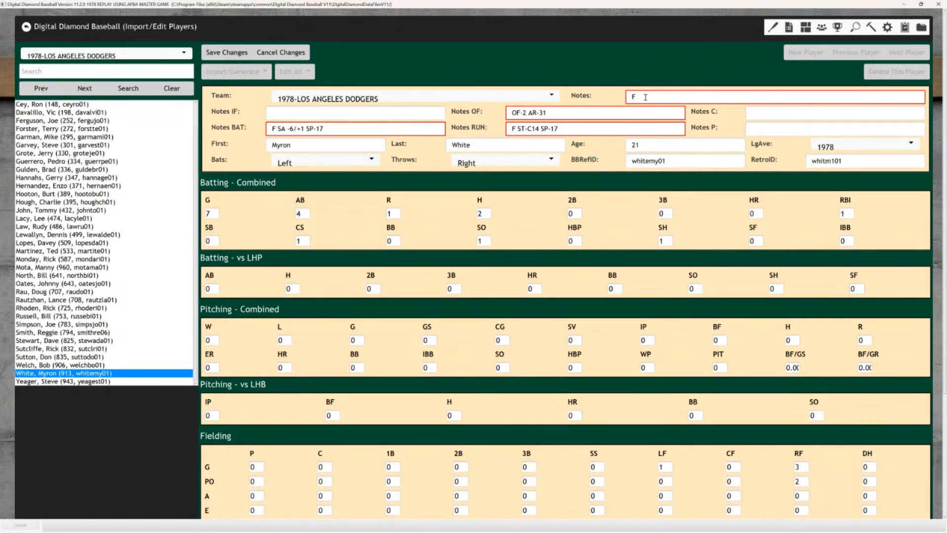
pyautogui.rightClick(645, 96)
pyautogui.click(655, 124)
pyautogui.click(278, 128)
pyautogui.moveTo(279, 130); pyautogui.dragTo(324, 129)
pyautogui.rightClick(319, 131)
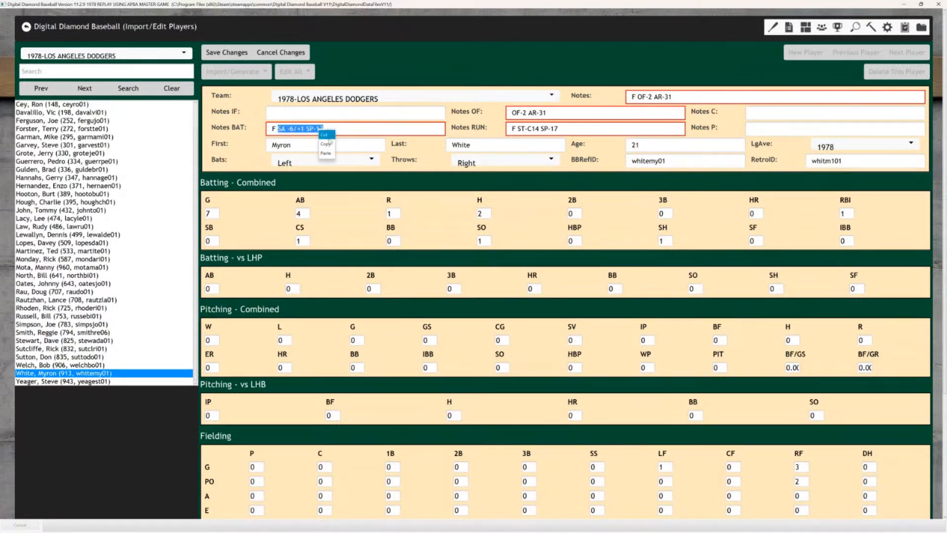
pyautogui.click(329, 144)
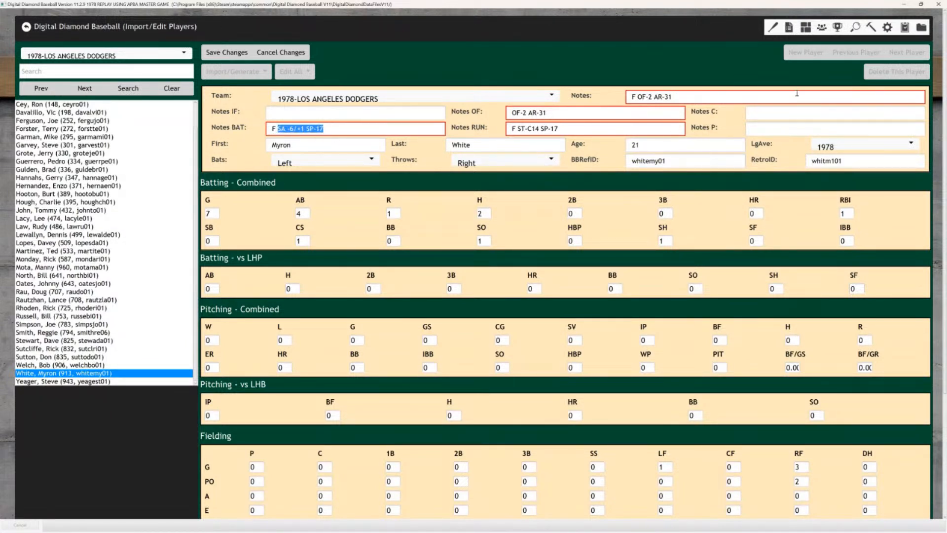
pyautogui.click(685, 97)
pyautogui.rightClick(686, 100)
pyautogui.click(696, 129)
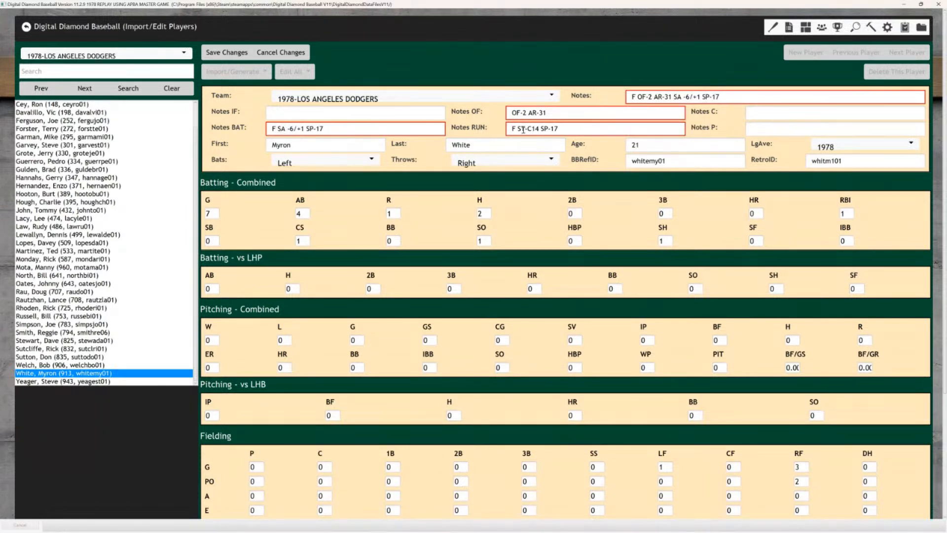
pyautogui.moveTo(517, 129); pyautogui.dragTo(540, 129)
pyautogui.rightClick(539, 128)
pyautogui.click(549, 146)
pyautogui.click(731, 97)
pyautogui.rightClick(731, 96)
pyautogui.click(742, 127)
pyautogui.click(237, 54)
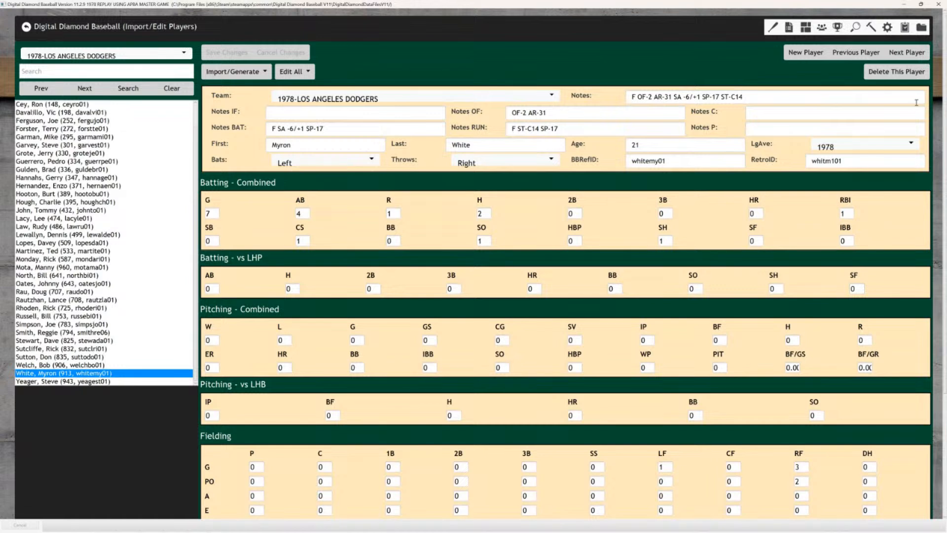
# Open Bob Welch's record and enter "GR A (17) P-2 Y Z WP1 MF+3 Q3" as his pitching notes.
pyautogui.click(846, 55)
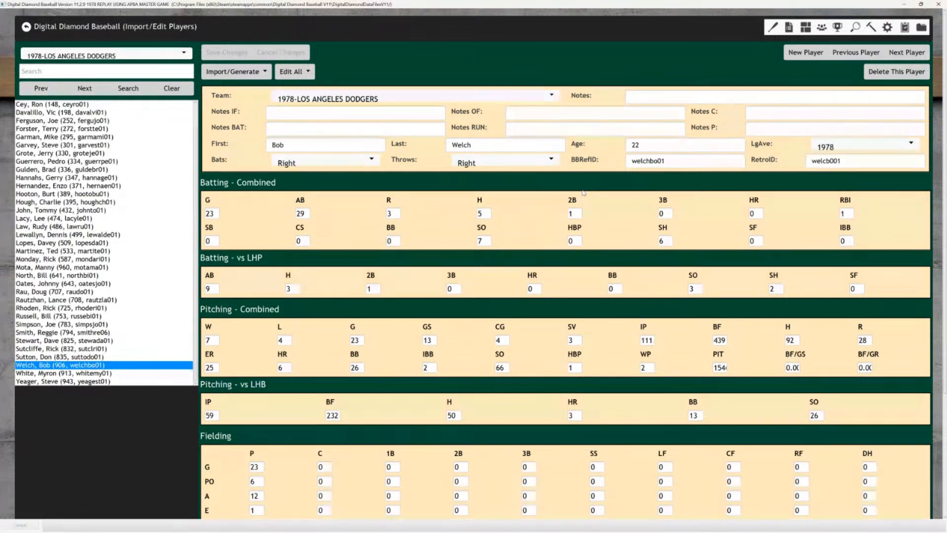
pyautogui.click(769, 131)
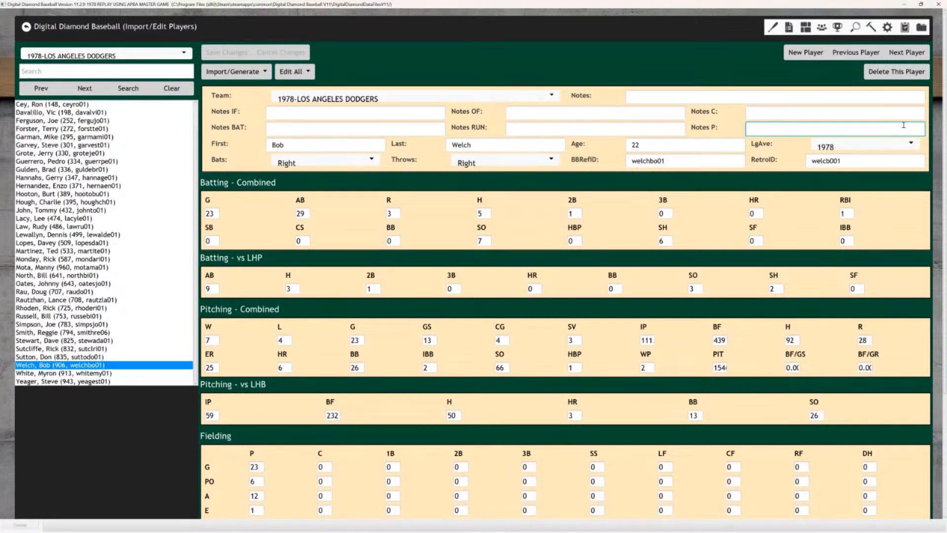
pyautogui.write('GR A (17) P-2')
pyautogui.write('Y Z WP1 MF+3 Q3')
# Enter "SA +6/-6 SP-11" as Bob Welch's batting notes and "ST-N SP-11" as his running notes.
pyautogui.click(316, 131)
pyautogui.write('S')
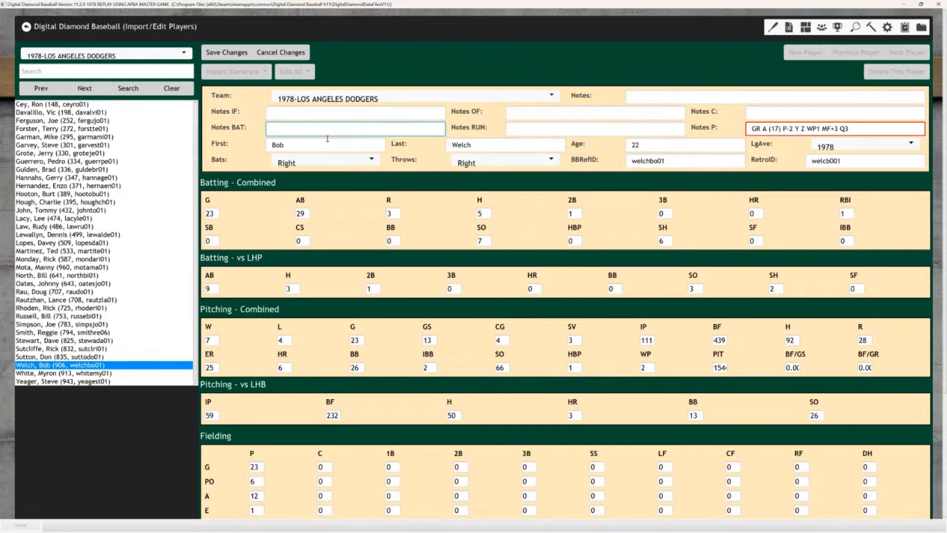
pyautogui.write('A +6/-6 SP-11')
pyautogui.press('Tab')
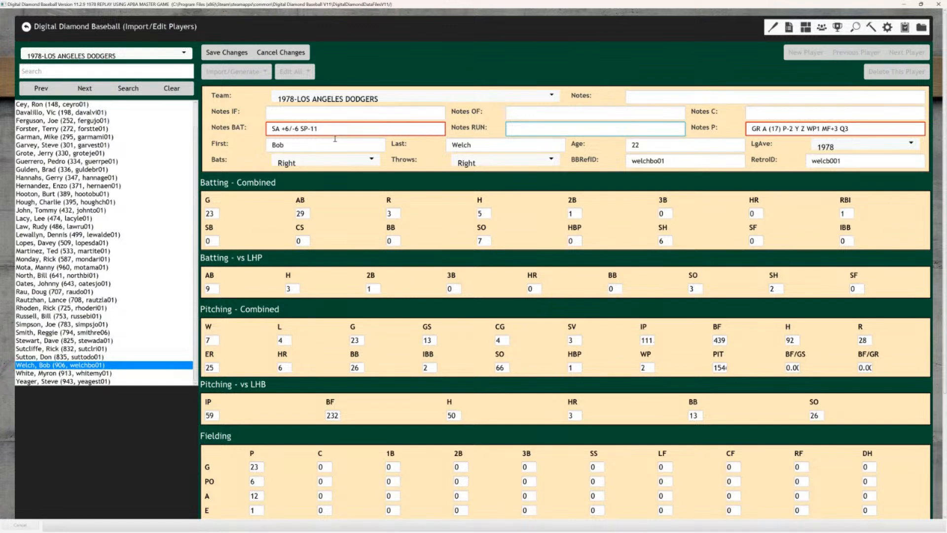
pyautogui.write('ST-N SP-11')
# Copy Bob Welch's pitching notes "GR A (17) P-2 Y Z WP1 MF+3 Q3" into his general Notes.
pyautogui.tripleClick(853, 129)
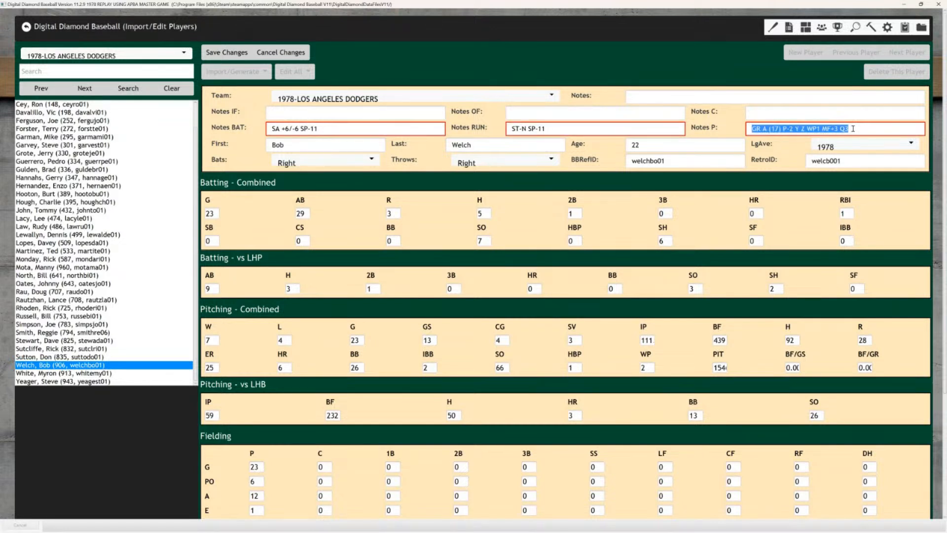
pyautogui.rightClick(853, 129)
pyautogui.click(864, 145)
pyautogui.rightClick(641, 96)
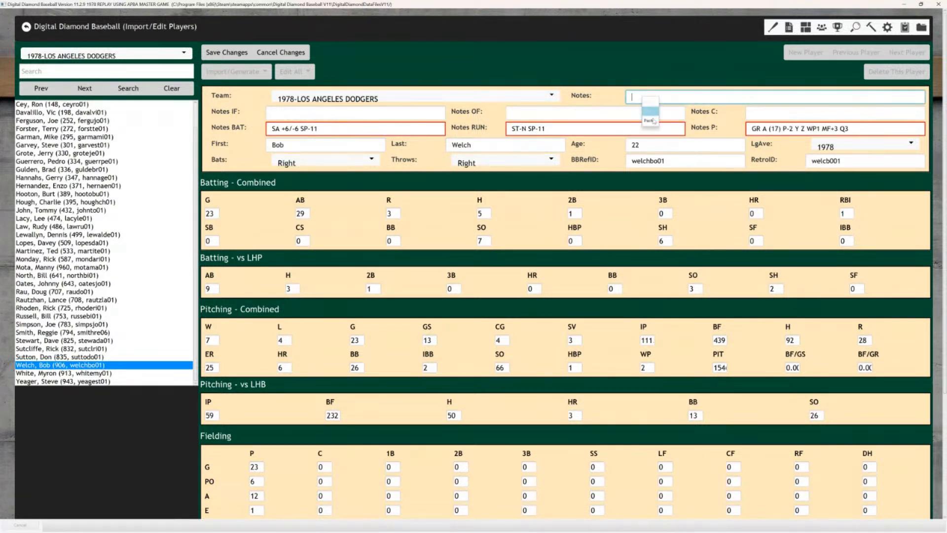
pyautogui.click(654, 122)
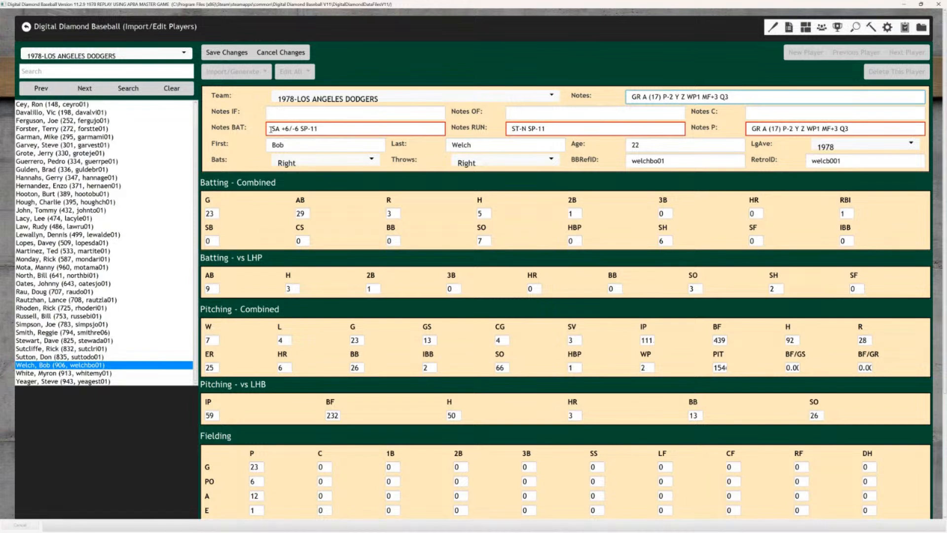
# Copy the batting notes "SA +6/-6 SP-11" to the end of Bob Welch's general Notes.
pyautogui.moveTo(319, 129); pyautogui.dragTo(271, 129)
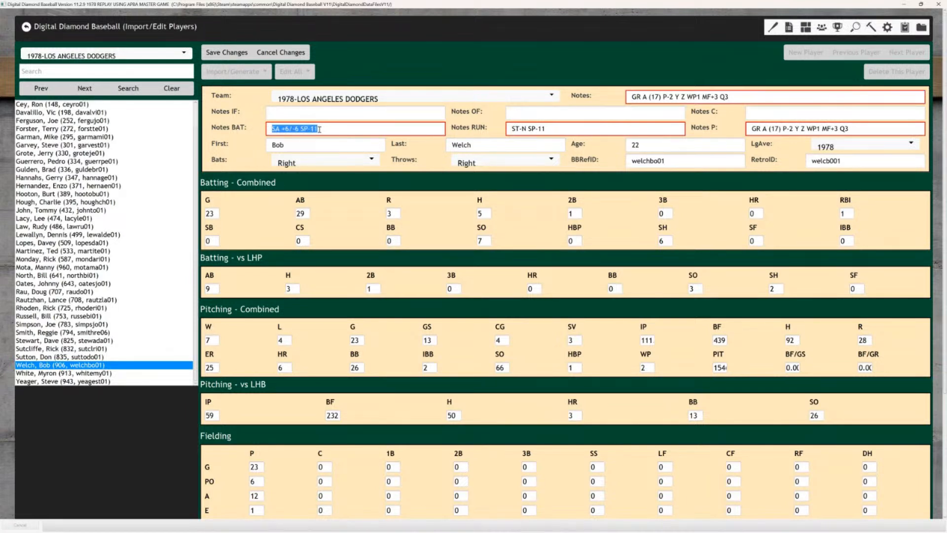
pyautogui.rightClick(319, 131)
pyautogui.click(331, 145)
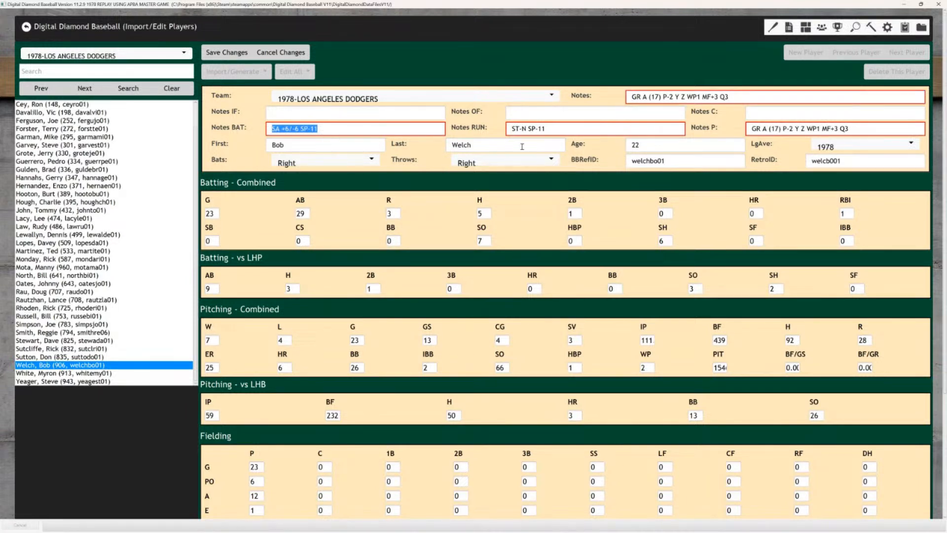
pyautogui.click(734, 99)
pyautogui.rightClick(735, 96)
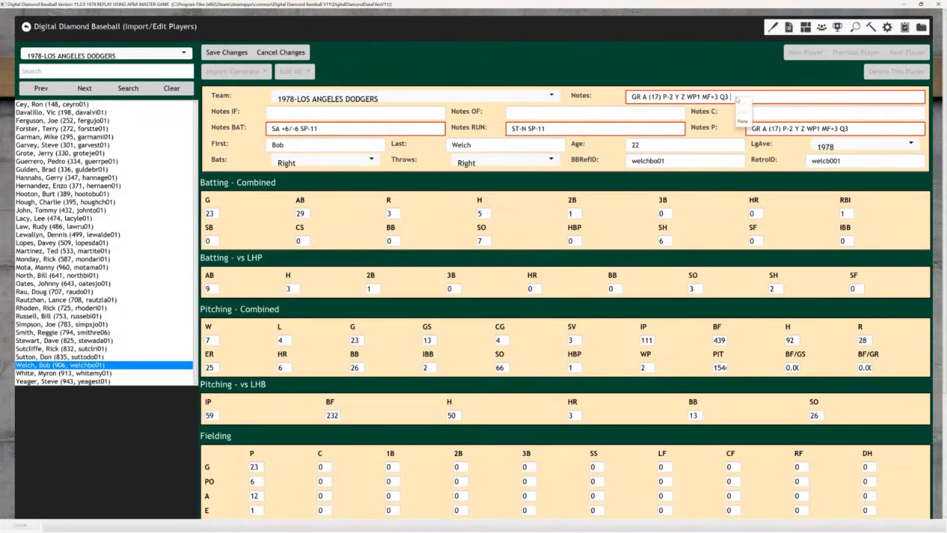
pyautogui.click(748, 125)
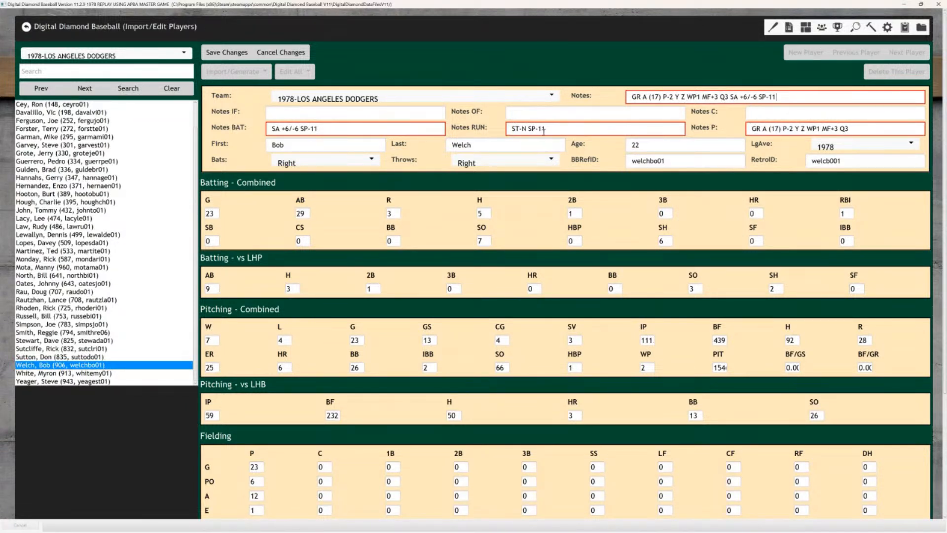
pyautogui.moveTo(526, 129); pyautogui.dragTo(510, 129)
pyautogui.rightClick(510, 129)
pyautogui.click(524, 144)
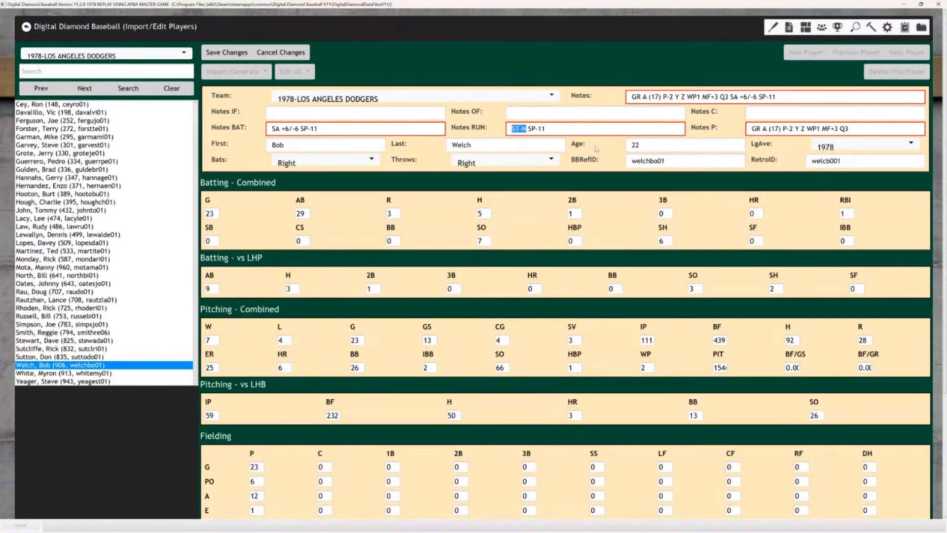
pyautogui.click(784, 97)
pyautogui.hotkey('ctrl', 'v')
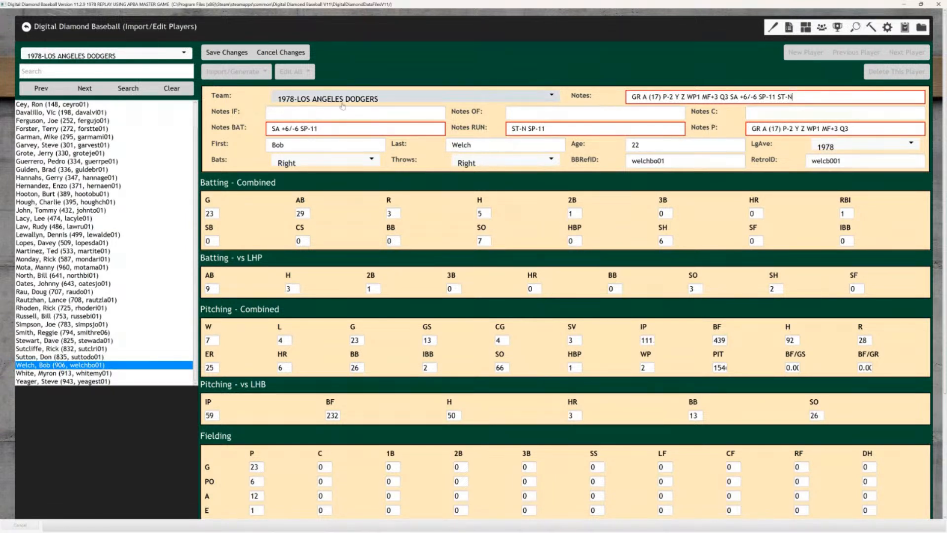
pyautogui.click(225, 54)
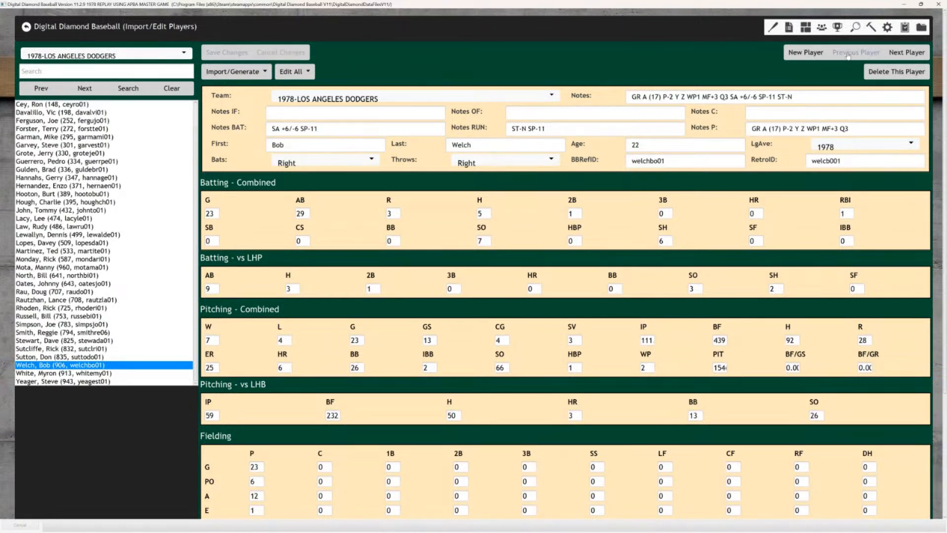
# Open Don Sutton's record and enter "GR B (10) P-2 Y Z L WP2 BK0 MF0 Q2" as his pitching notes.
pyautogui.click(856, 52)
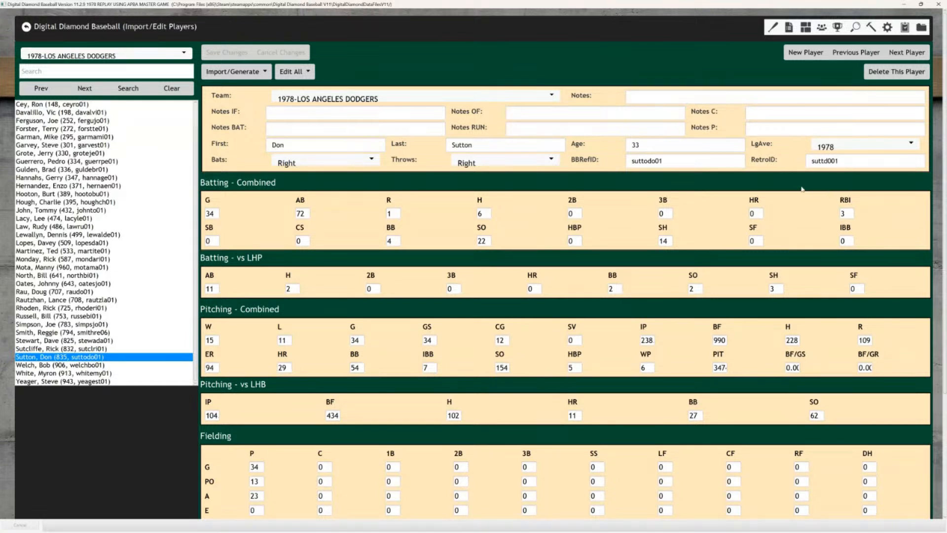
pyautogui.click(760, 129)
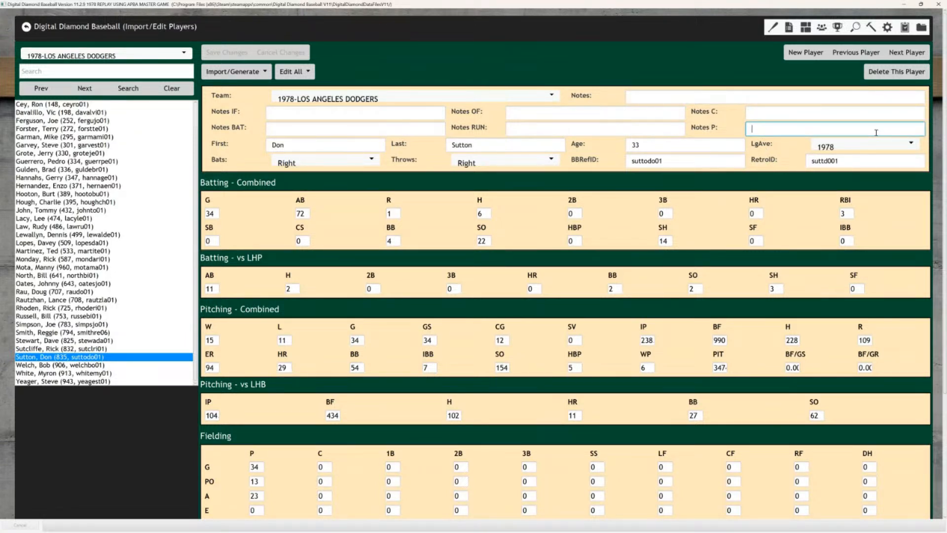
pyautogui.write('GR B (10) P-2 Y Z L WP2 BK0 MF0 Q2')
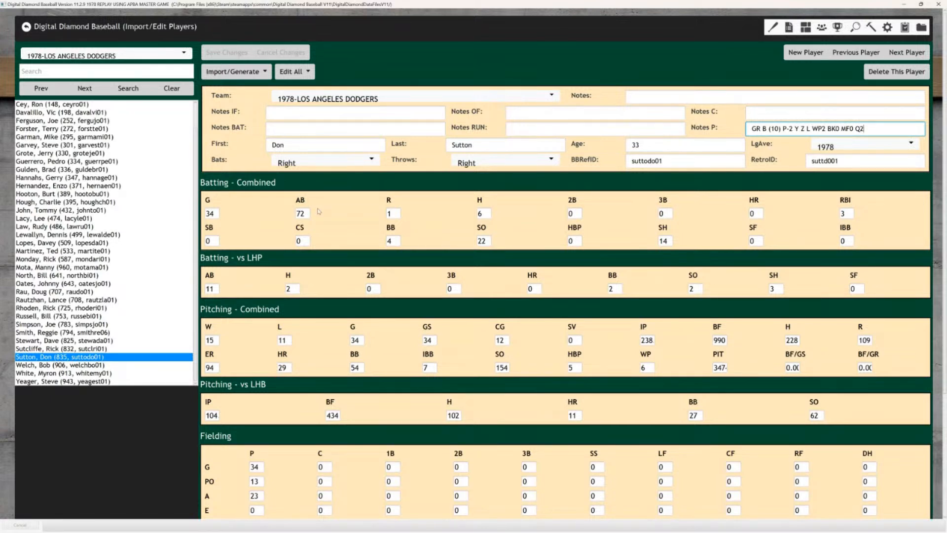
# Enter "SA +5/-4 SP-8" as Don Sutton's batting notes and "ST-N SP8" as his running notes.
pyautogui.click(290, 132)
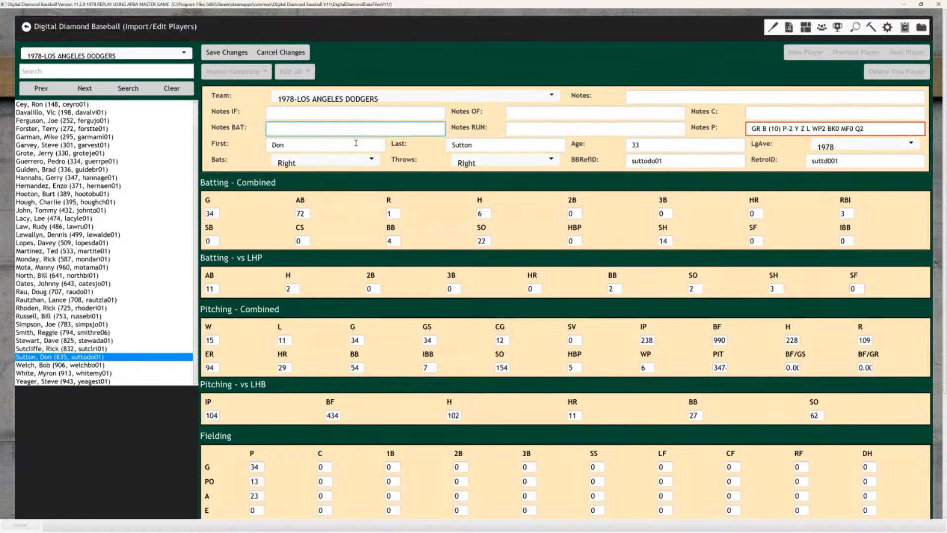
pyautogui.write('SA +5/-4 SP-8')
pyautogui.click(528, 130)
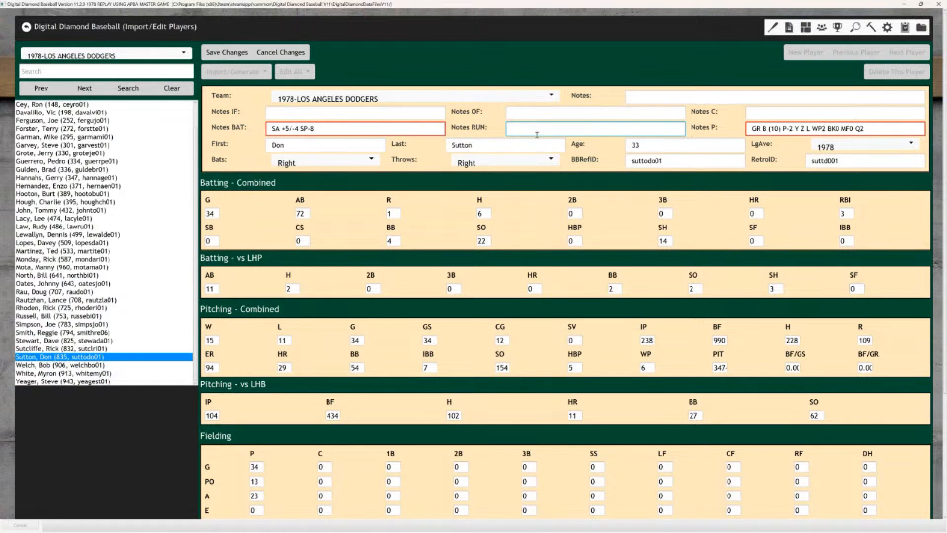
pyautogui.write('ST-N SP8')
# Copy Don Sutton's pitching notes "GR B (10) P-2 Y Z L WP2 BK0 MF0 Q2" into his general Notes.
pyautogui.tripleClick(872, 130)
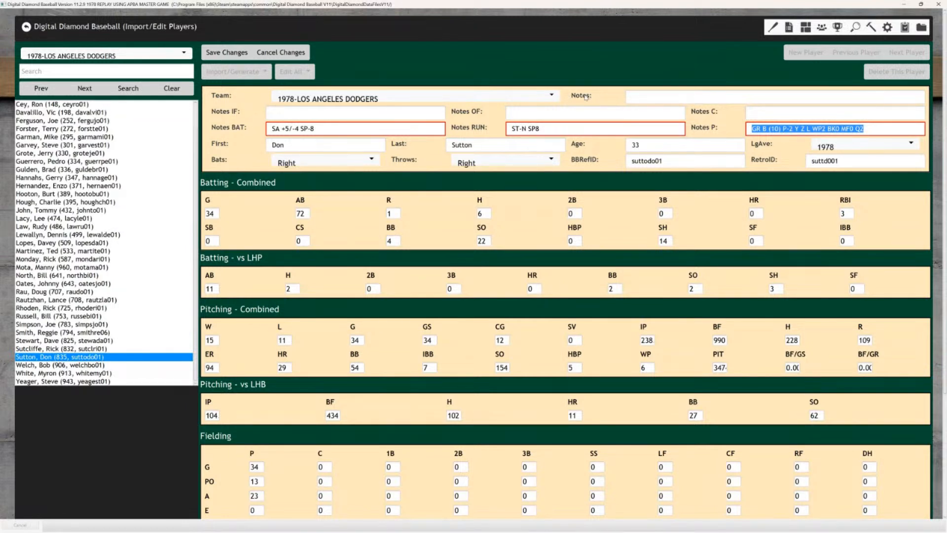
pyautogui.click(645, 97)
pyautogui.rightClick(646, 98)
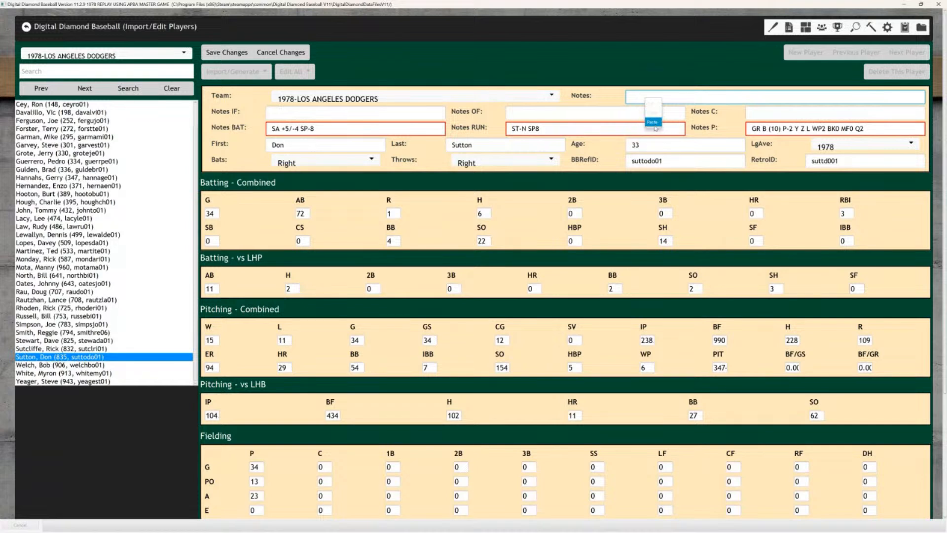
pyautogui.click(653, 122)
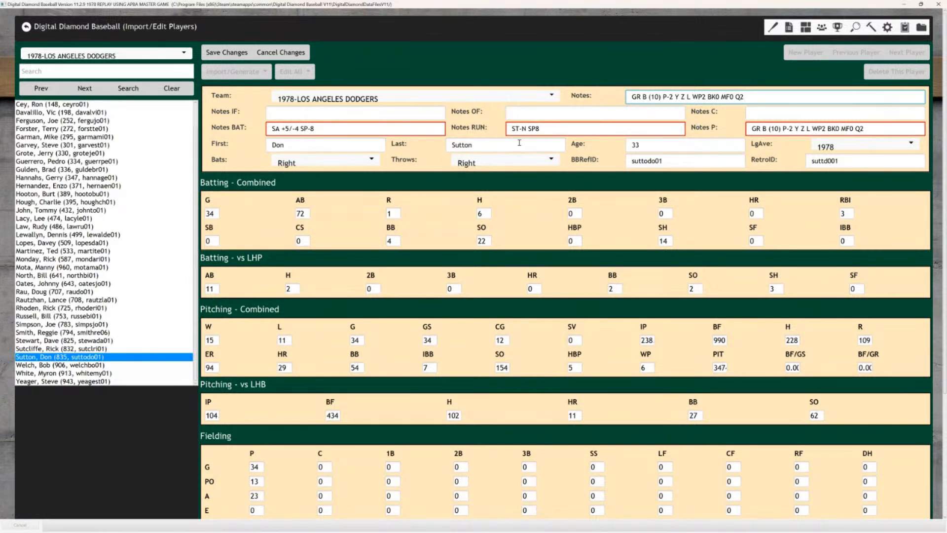
# Copy the batting notes "SA +5/-4 SP-8" to the end of Don Sutton's general Notes.
pyautogui.click(327, 130)
pyautogui.hotkey('shift', 'Left')
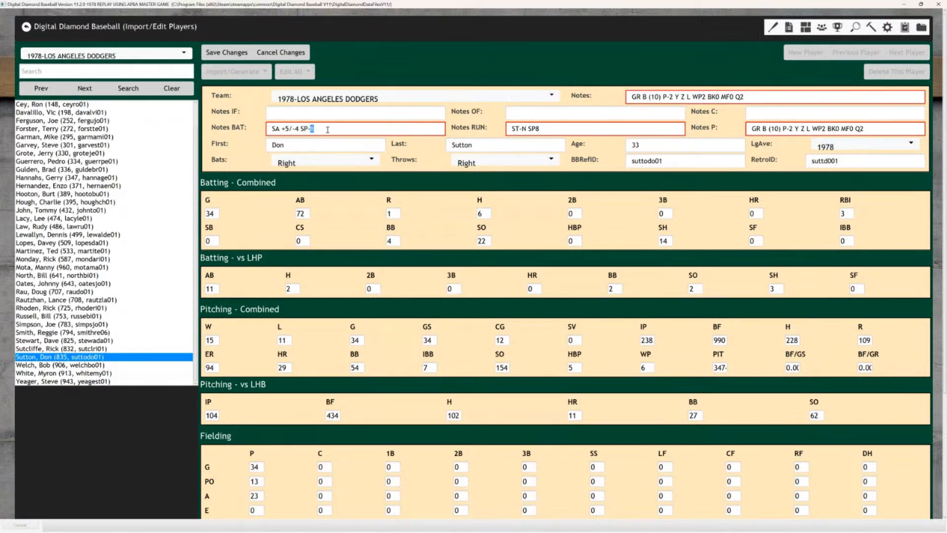
pyautogui.hotkey('shift', 'Home')
pyautogui.hotkey('ctrl', 'c')
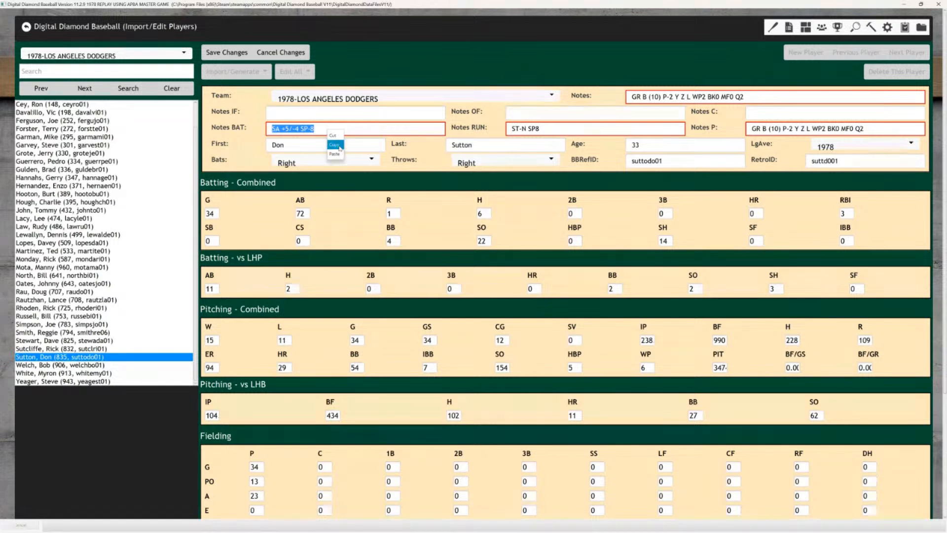
pyautogui.click(754, 96)
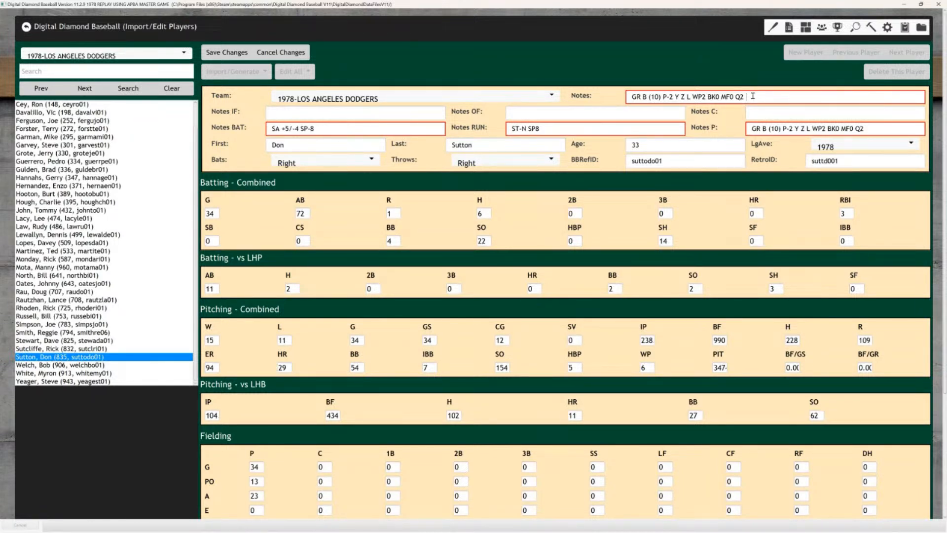
pyautogui.hotkey('ctrl', 'v')
# Copy "ST-N" from the running notes to the end of Don Sutton's general Notes and save the record.
pyautogui.doubleClick(524, 129)
pyautogui.moveTo(517, 129); pyautogui.dragTo(511, 129)
pyautogui.rightClick(512, 128)
pyautogui.click(521, 142)
pyautogui.click(790, 98)
pyautogui.rightClick(796, 98)
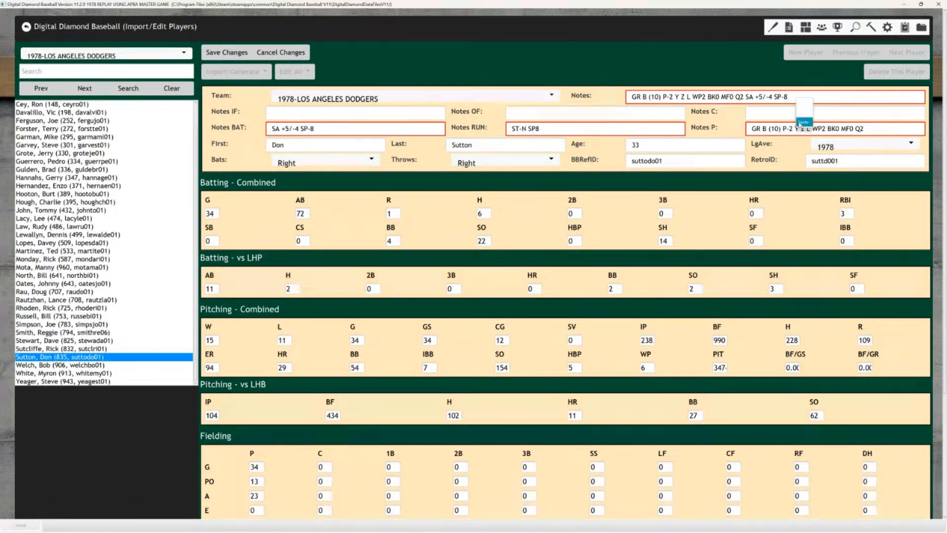
pyautogui.click(802, 126)
pyautogui.click(232, 52)
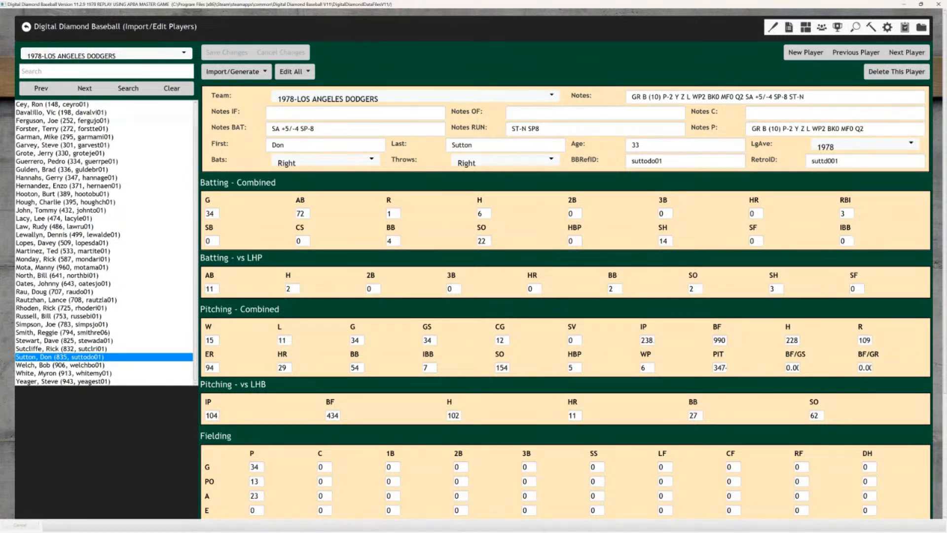
# Open Rick Sutcliffe's record and enter "GR D* (1*) P-2 R W WP2 MF0 Q3*" as his pitching notes.
pyautogui.click(849, 52)
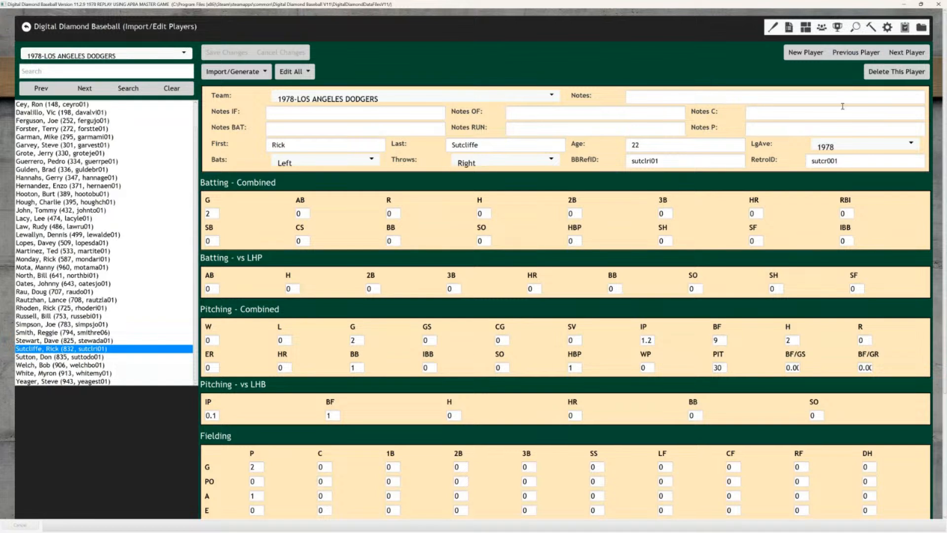
pyautogui.click(771, 130)
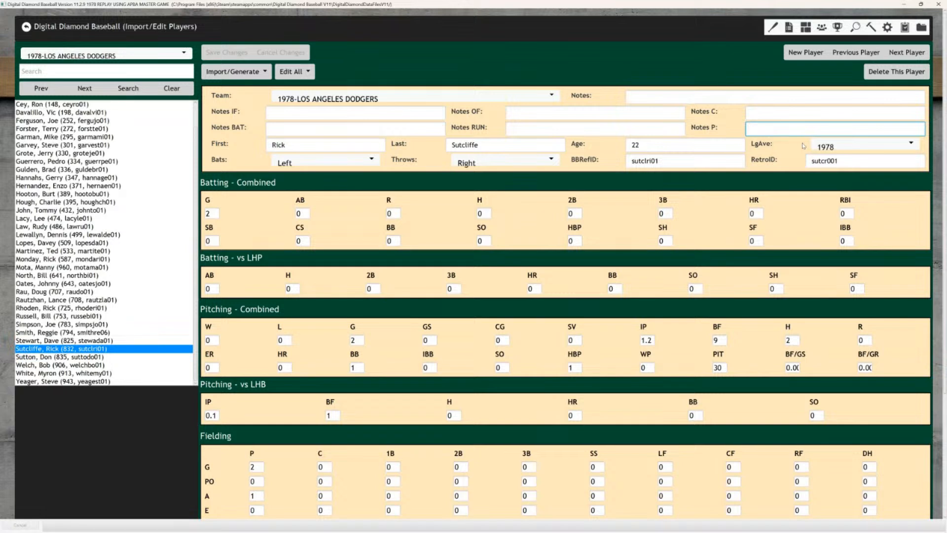
pyautogui.write('GR D')
pyautogui.press('Tab')
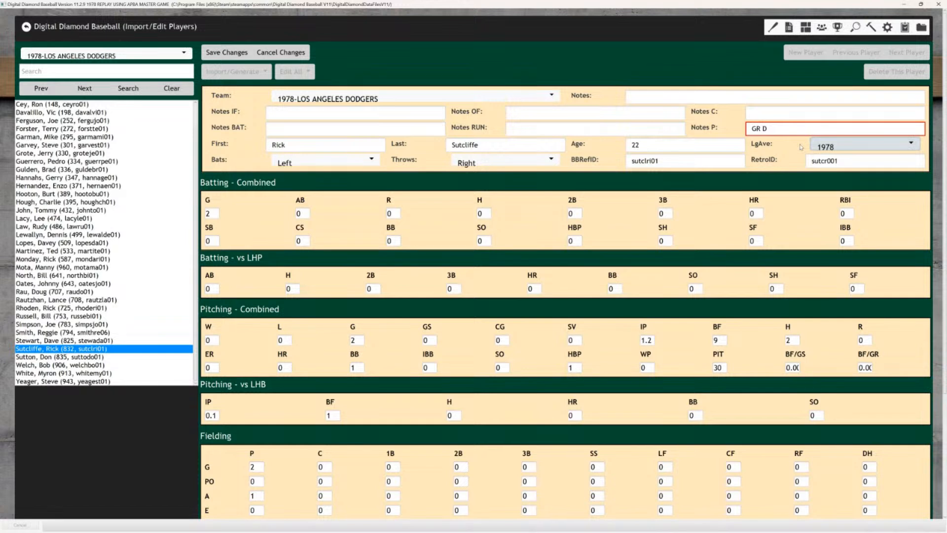
pyautogui.press('space')
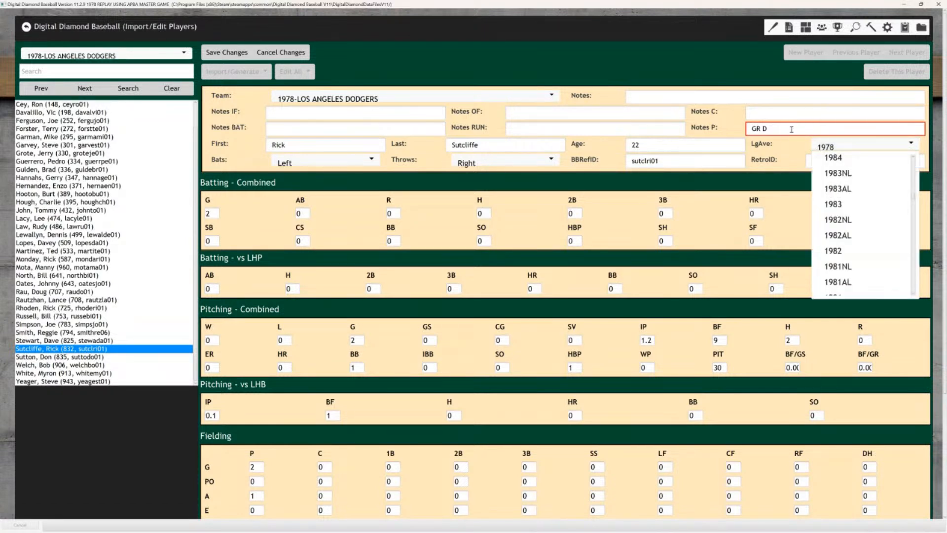
pyautogui.click(788, 131)
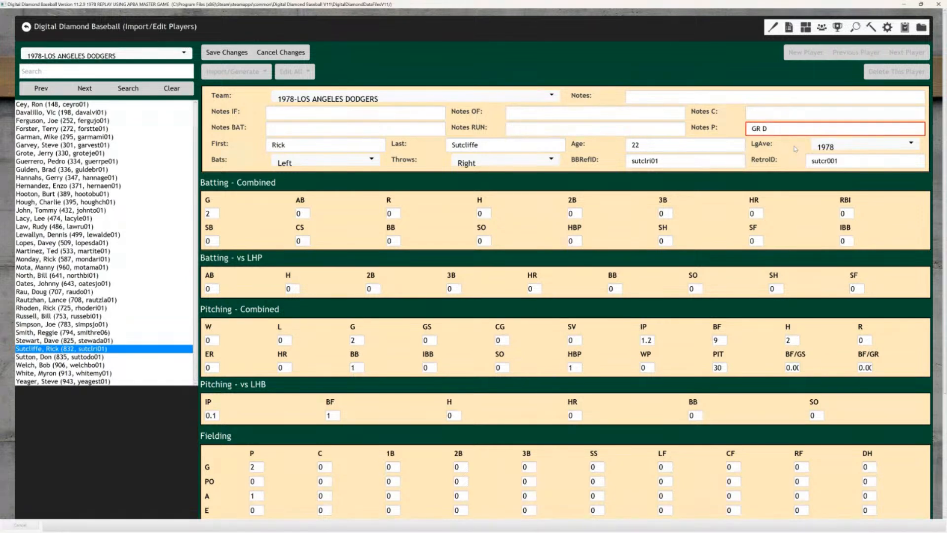
pyautogui.write('* (1')
pyautogui.write('*0')
pyautogui.press('BackSpace')
pyautogui.write(') P-2 R W WP2 MF0 Q3*')
# Enter "SA -6/+1 SP9" as Rick Sutcliffe's batting notes.
pyautogui.click(296, 128)
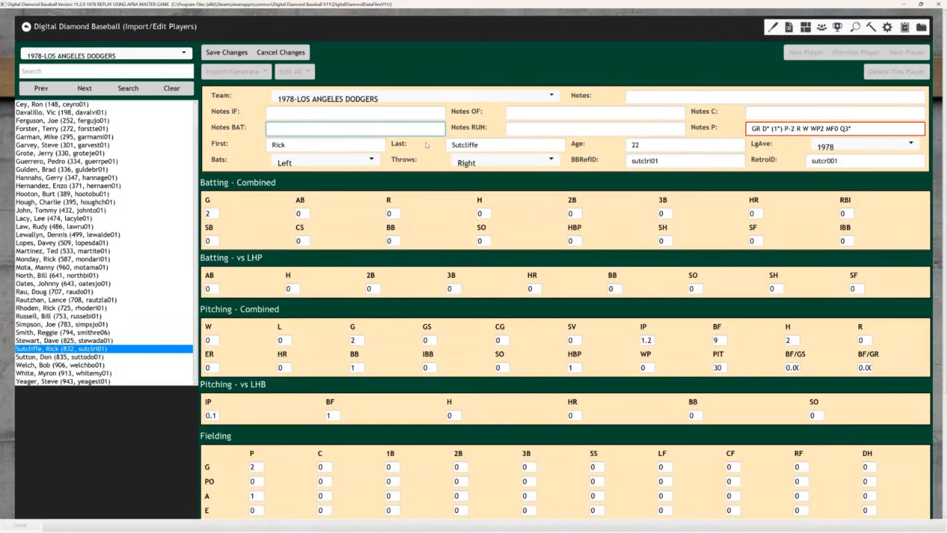
pyautogui.write('SA -6')
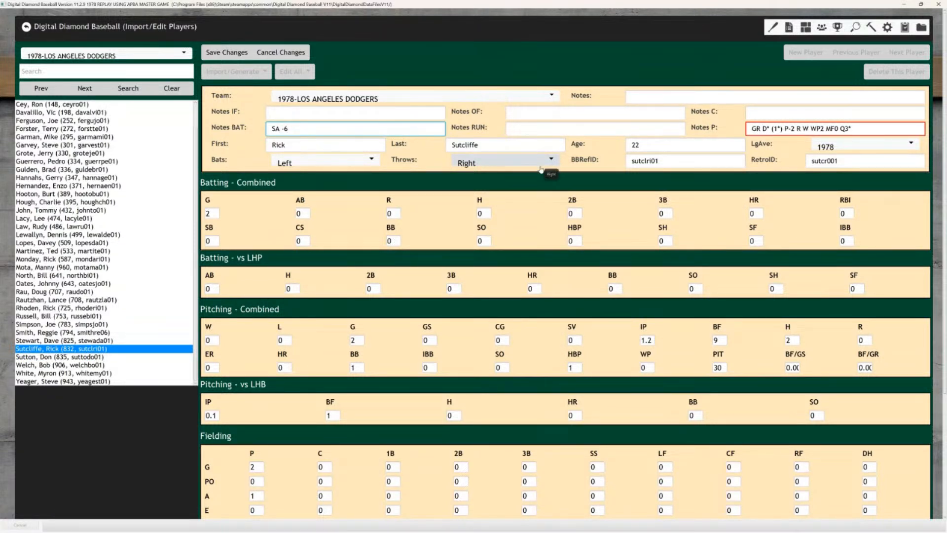
pyautogui.write('/+1 SP9')
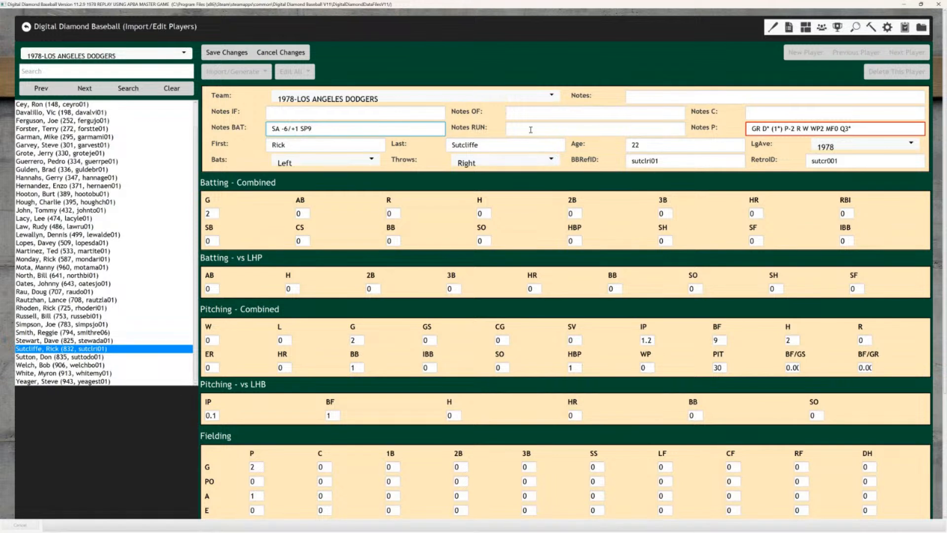
# Correct Rick Sutcliffe's batting notes to "SA -6/+1 SP-9" and enter "ST-N SP-9" as his running notes.
pyautogui.click(308, 130)
pyautogui.write('-')
pyautogui.click(508, 126)
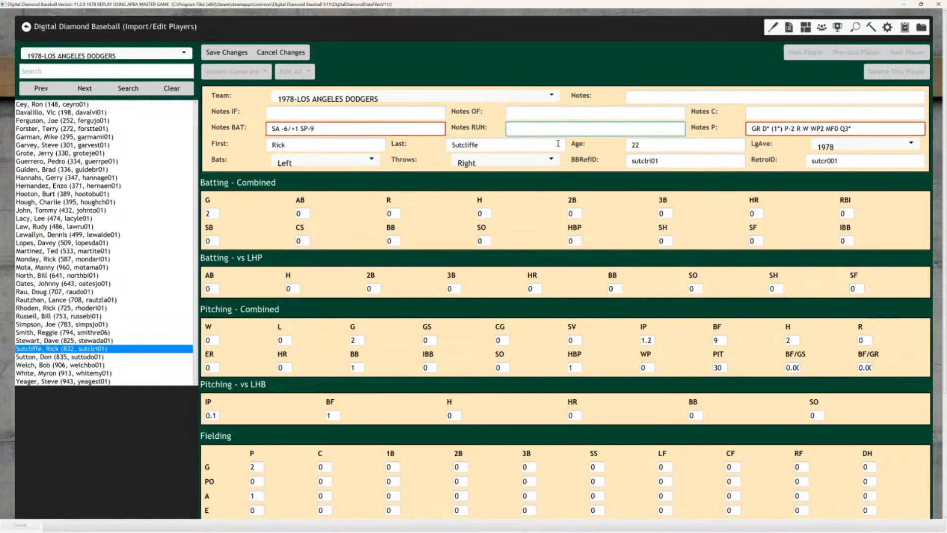
pyautogui.write('ST-N SP-9')
# Copy Rick Sutcliffe's pitching notes "GR D* (1*) P-2 R W WP2 MF0 Q3*" into his general Notes.
pyautogui.tripleClick(863, 128)
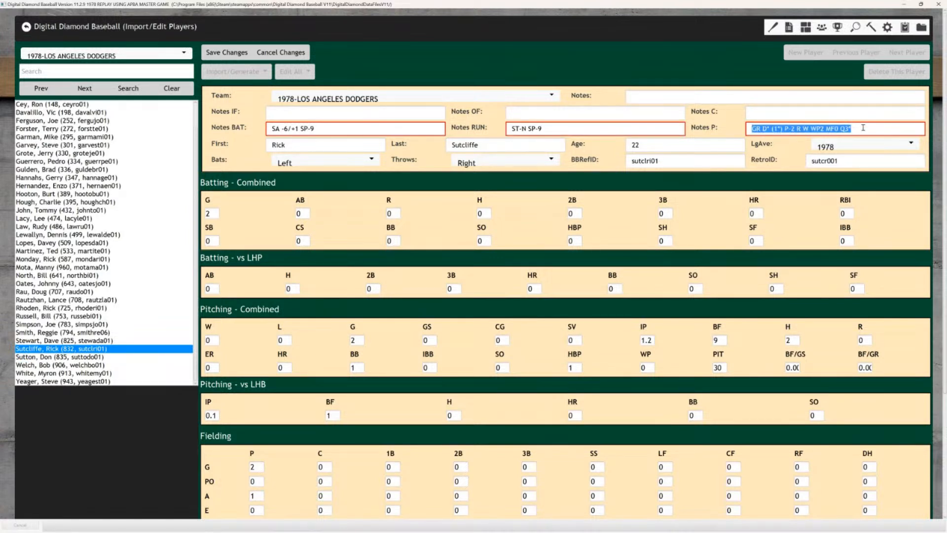
pyautogui.rightClick(863, 128)
pyautogui.click(870, 143)
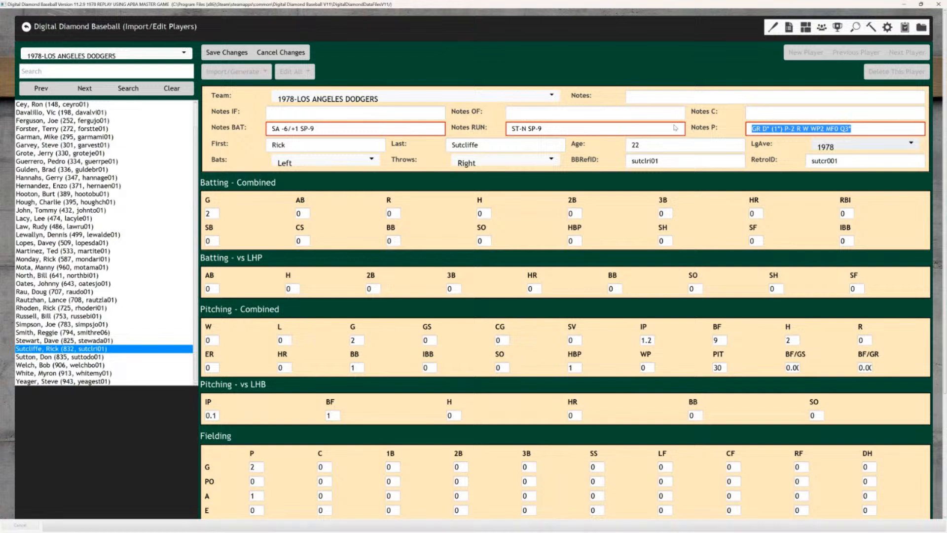
pyautogui.rightClick(638, 97)
pyautogui.click(645, 121)
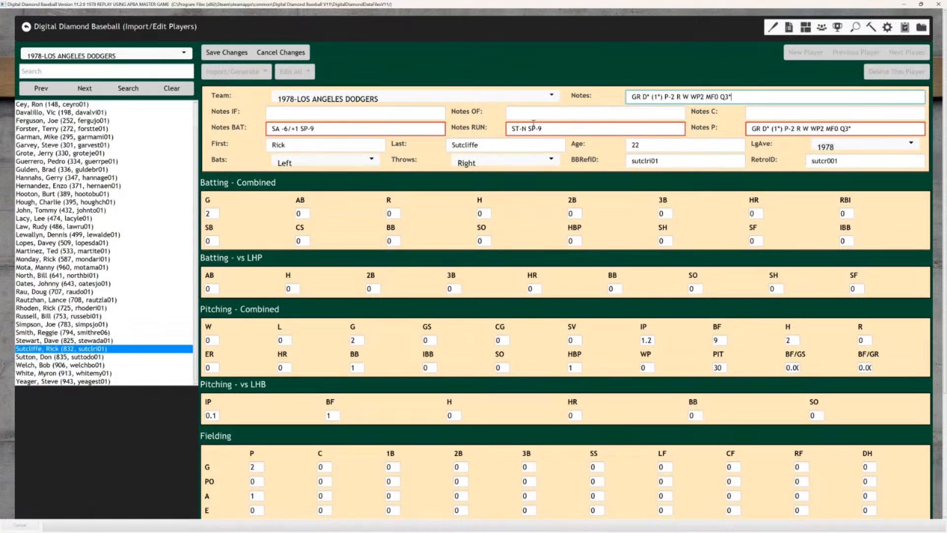
# Copy the batting notes "SA -6/+1 SP-9" to the end of Rick Sutcliffe's general Notes.
pyautogui.moveTo(325, 128); pyautogui.dragTo(271, 129)
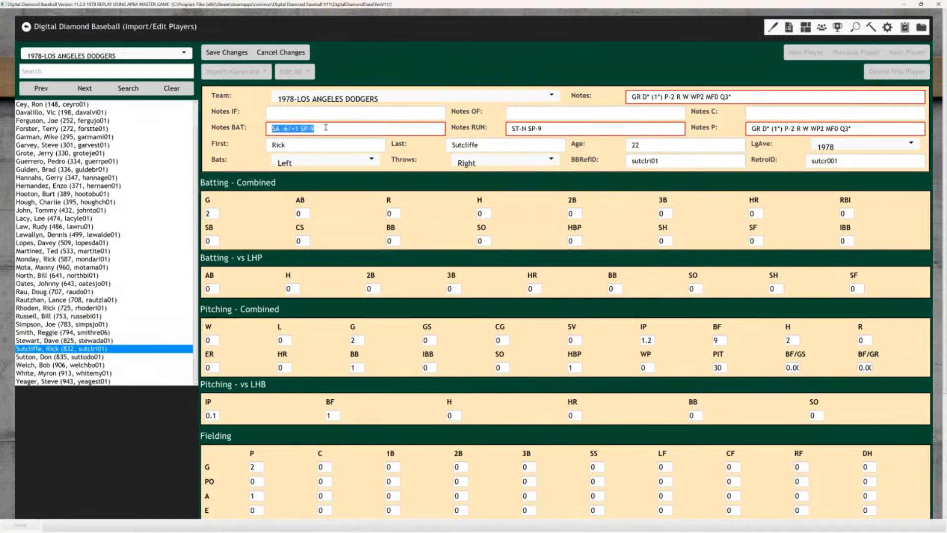
pyautogui.rightClick(326, 129)
pyautogui.click(334, 143)
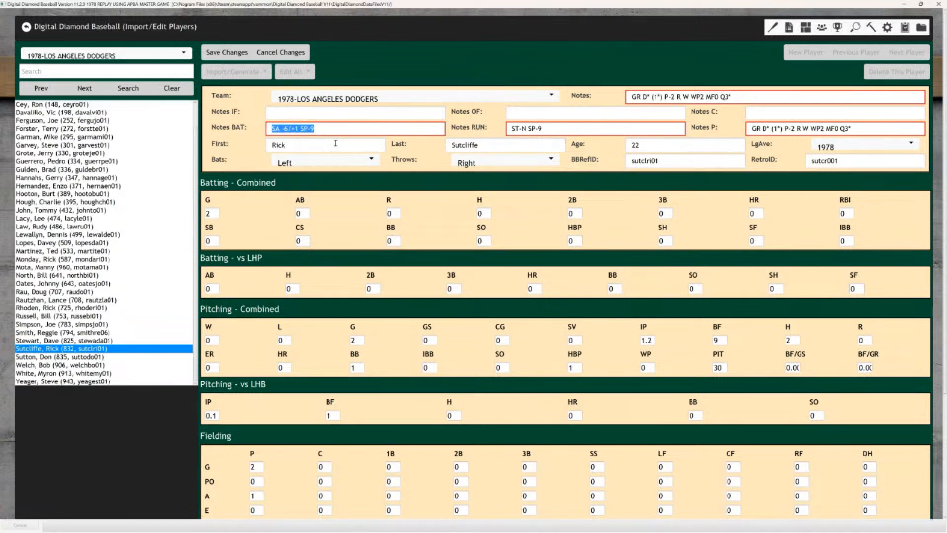
pyautogui.click(750, 98)
pyautogui.rightClick(744, 97)
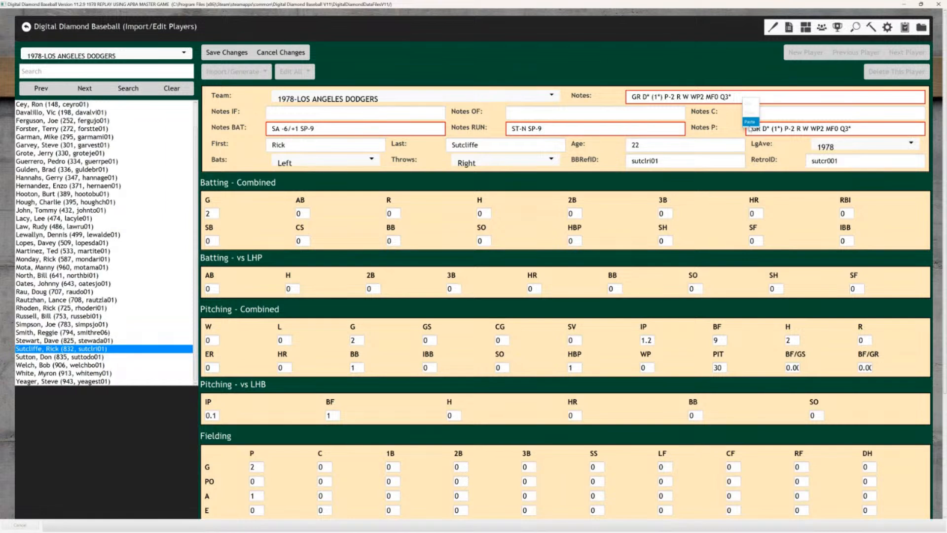
pyautogui.click(749, 122)
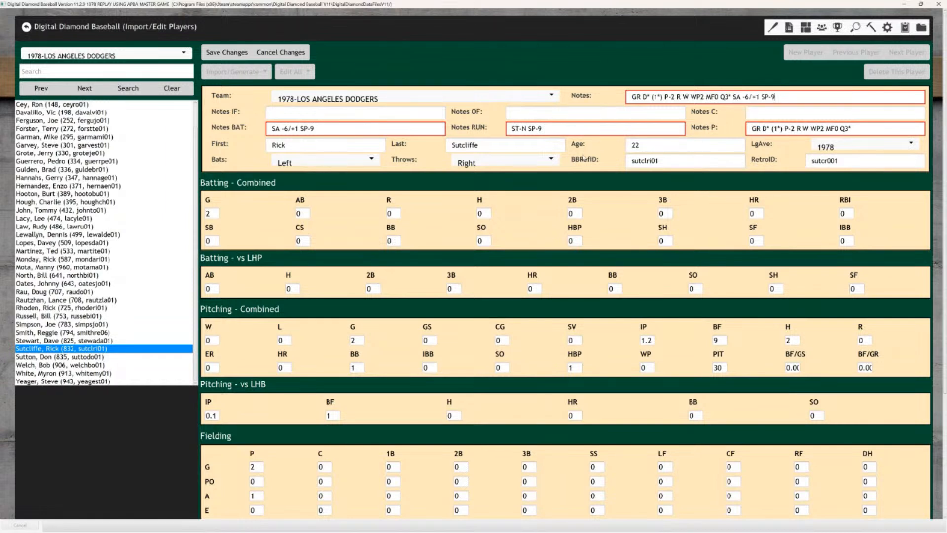
pyautogui.moveTo(528, 127); pyautogui.dragTo(510, 128)
pyautogui.rightClick(516, 130)
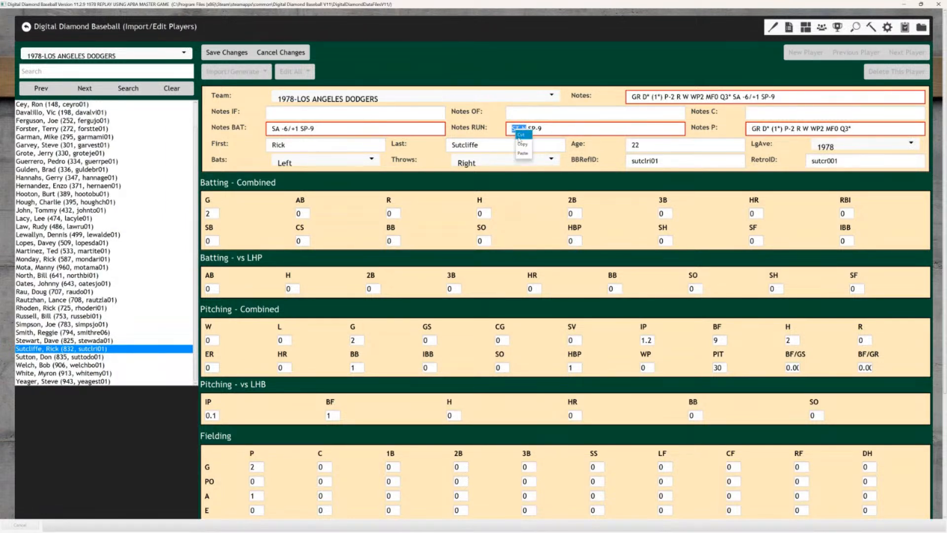
pyautogui.click(522, 143)
pyautogui.click(797, 98)
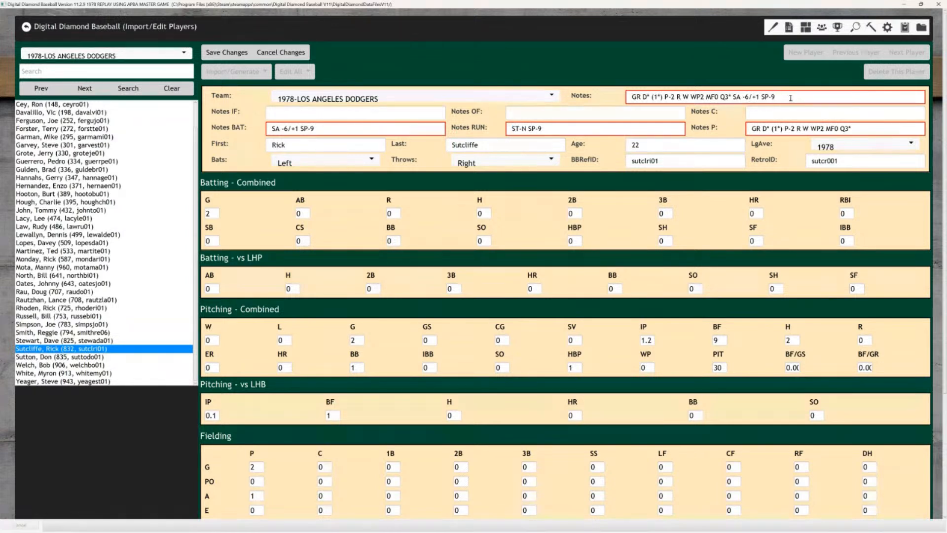
pyautogui.rightClick(778, 98)
pyautogui.click(786, 119)
pyautogui.click(225, 53)
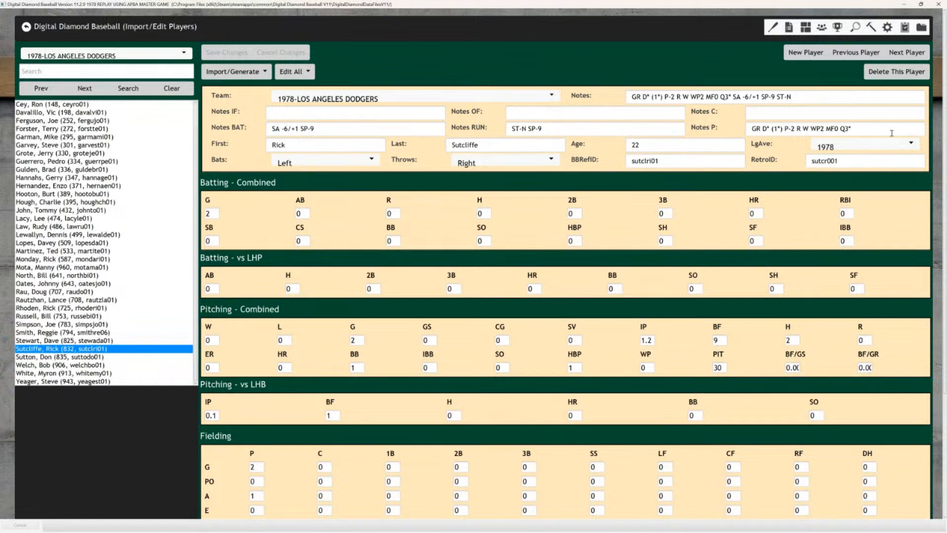
# Open Dave Stewart's record and enter "GR D* (2*) P-1 WP2 MFO Q1*" as his pitching notes.
pyautogui.click(846, 53)
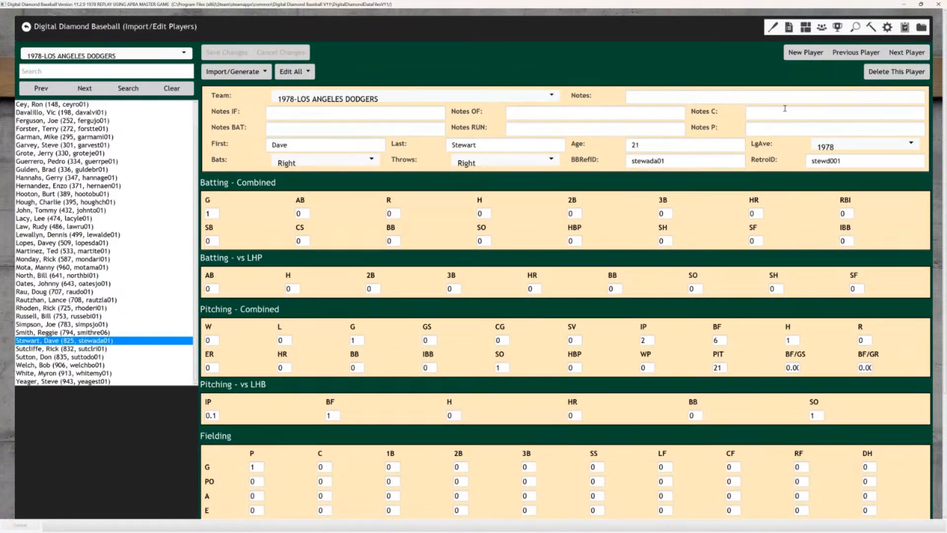
pyautogui.click(761, 130)
pyautogui.write('G')
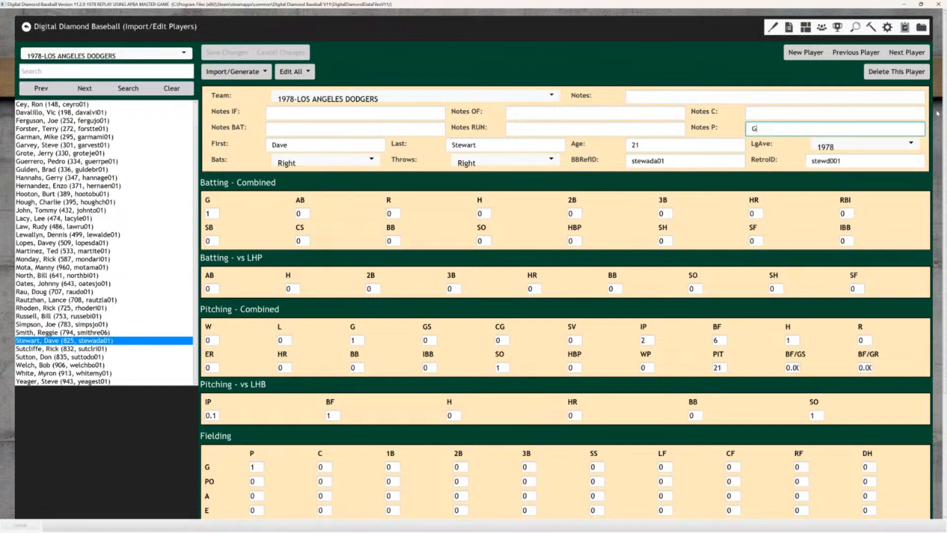
pyautogui.write('R D* (2*) P-1')
pyautogui.write('WP2 MFO Q1*')
# Enter "S SA +2/-3 SP-6" as Dave Stewart's batting notes and "ST-N SP-6" as his running notes.
pyautogui.click(407, 128)
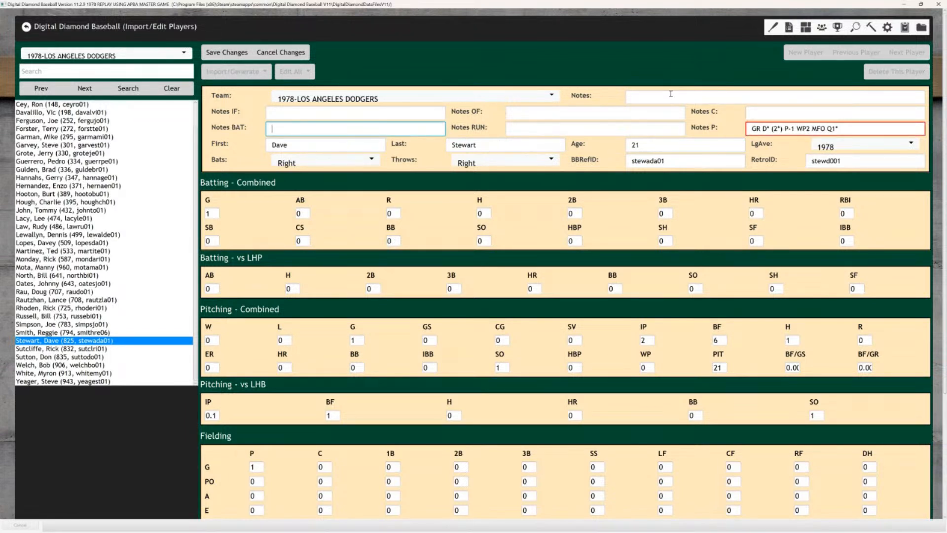
pyautogui.write('S SA +2/-3 SP-6')
pyautogui.press('Tab')
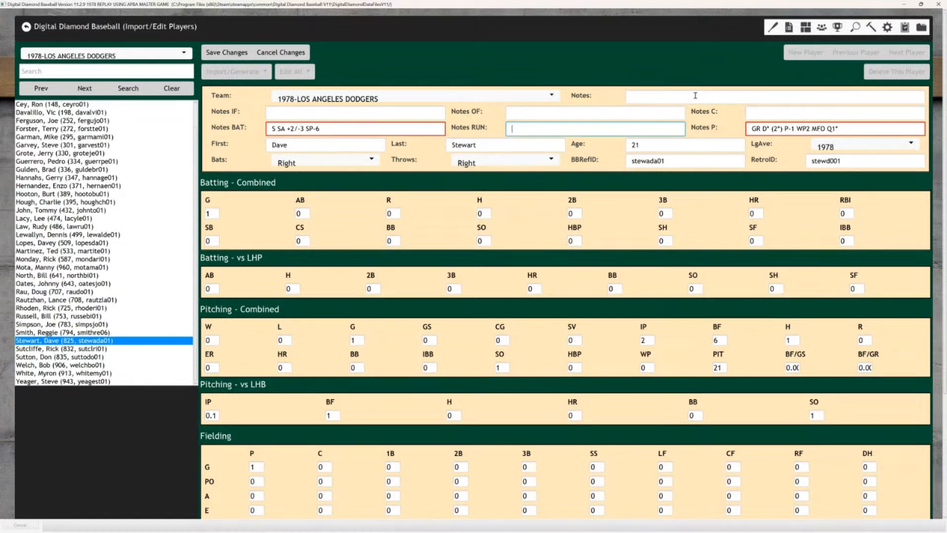
pyautogui.write('ST-N SP-6-')
# Copy Dave Stewart's pitching notes "GR D* (2*) P-1 WP2 MFO Q1*" into his general Notes.
pyautogui.tripleClick(846, 128)
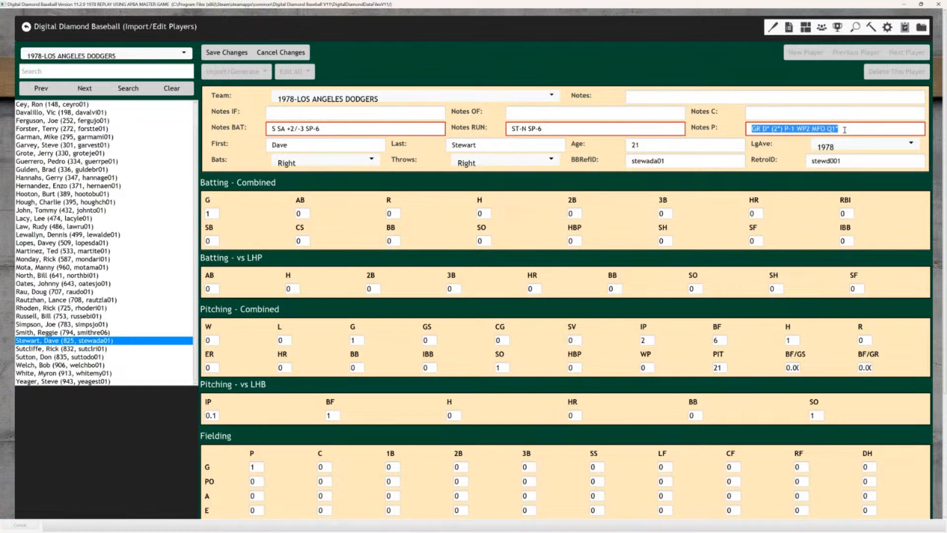
pyautogui.rightClick(633, 98)
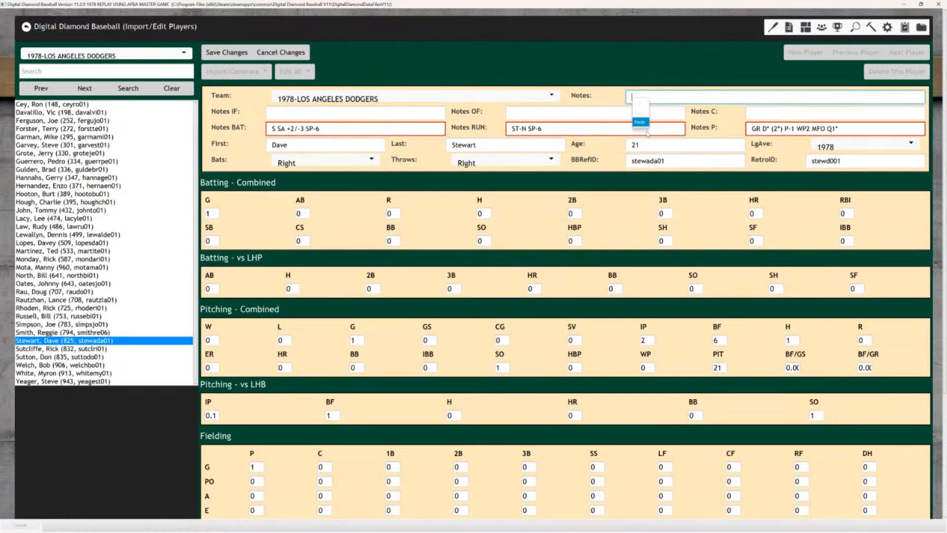
pyautogui.click(640, 121)
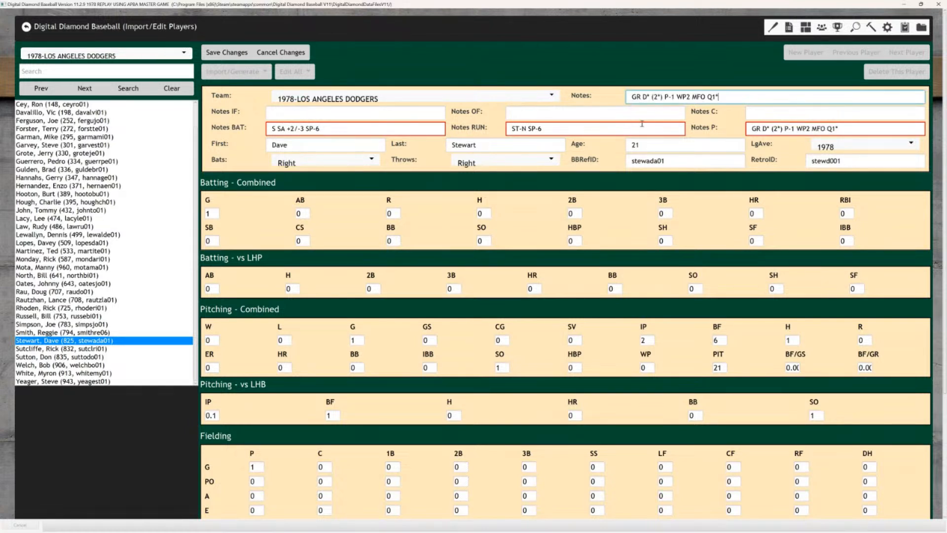
# Copy the batting notes "S SA +2/-3 SP-6" to the end of Dave Stewart's general Notes.
pyautogui.tripleClick(340, 130)
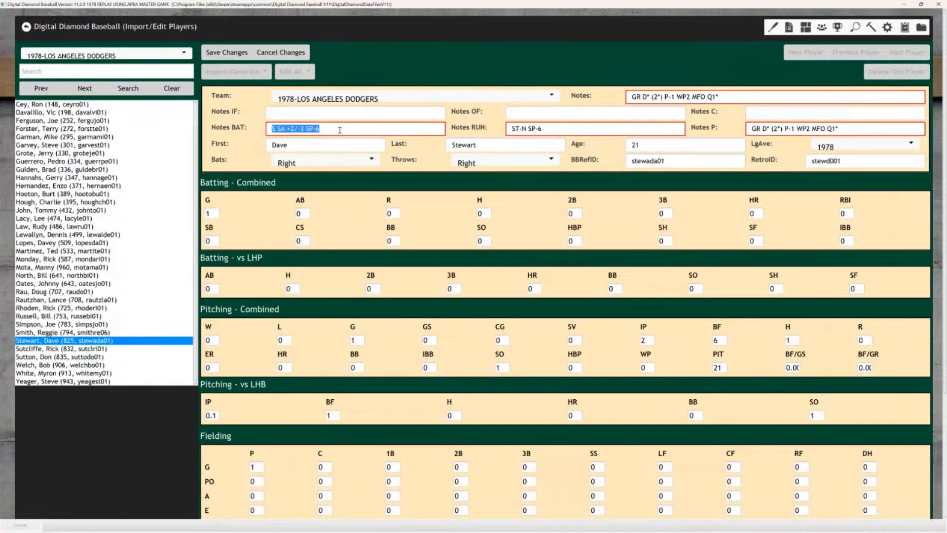
pyautogui.rightClick(340, 130)
pyautogui.click(347, 145)
pyautogui.click(724, 99)
pyautogui.rightClick(724, 97)
pyautogui.click(731, 127)
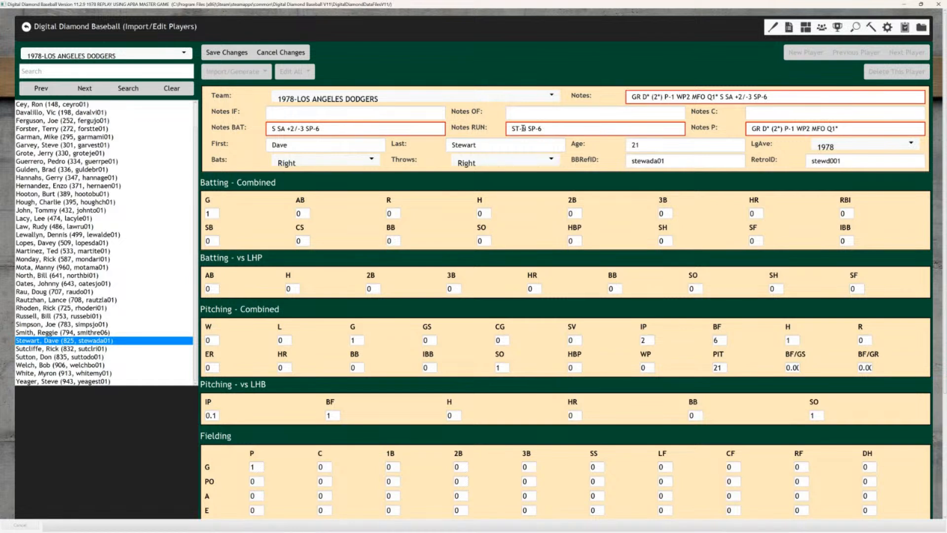
pyautogui.moveTo(526, 129); pyautogui.dragTo(510, 128)
pyautogui.rightClick(515, 127)
pyautogui.click(528, 141)
pyautogui.click(776, 97)
pyautogui.rightClick(776, 98)
pyautogui.click(779, 122)
pyautogui.click(215, 53)
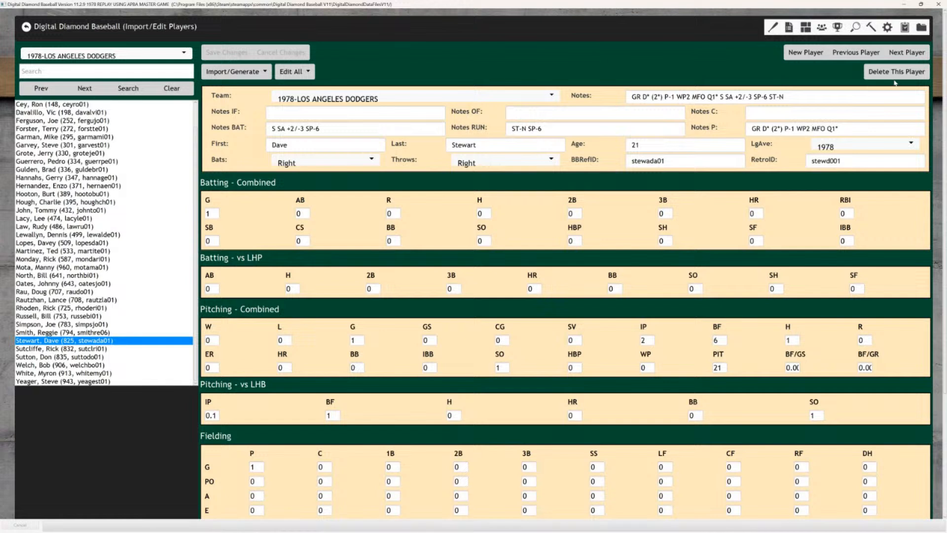
pyautogui.click(856, 55)
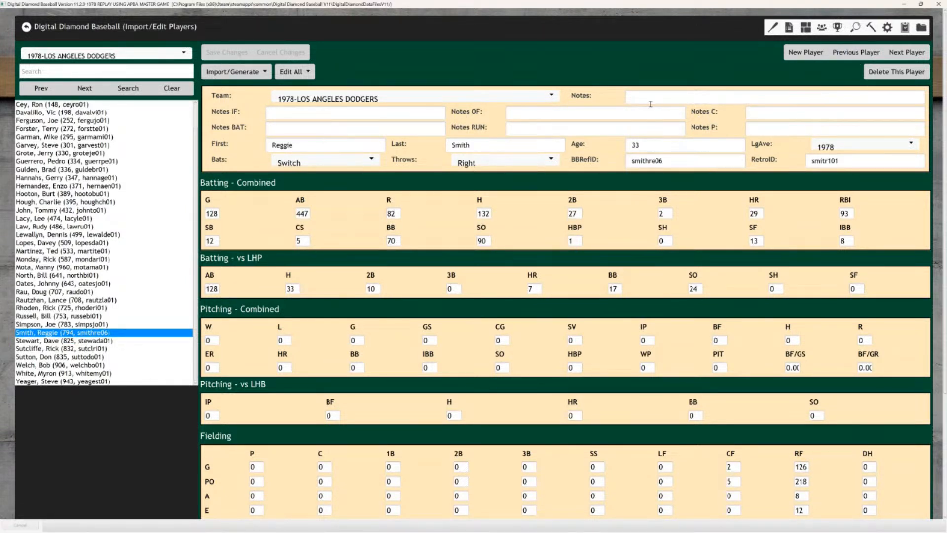
pyautogui.click(547, 112)
pyautogui.write('O')
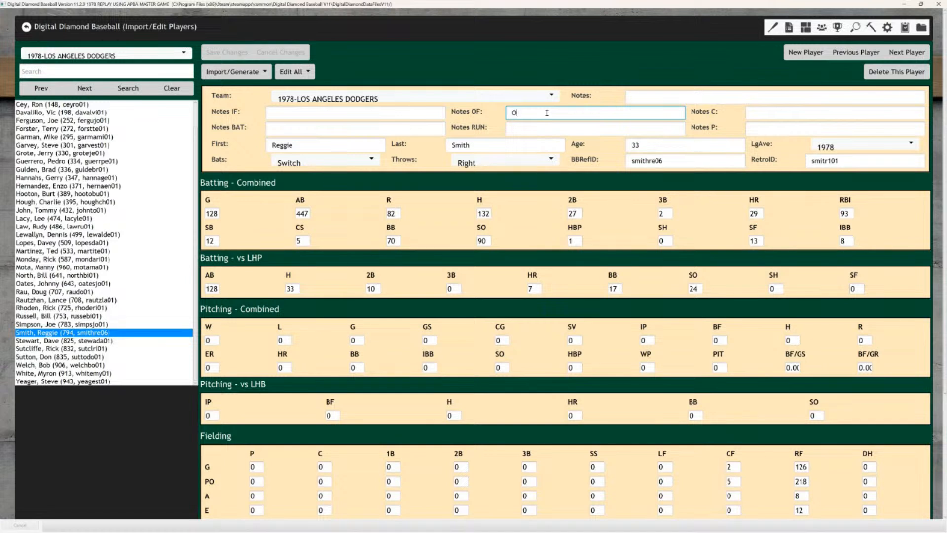
pyautogui.write('H')
pyautogui.write('F')
pyautogui.write('-2 AR')
pyautogui.write('-')
pyautogui.write('35')
# Enter "PB -6/+1 SP-8" as Reggie Smith's batting notes and "ST-E27 SP-8" as his running notes.
pyautogui.click(308, 129)
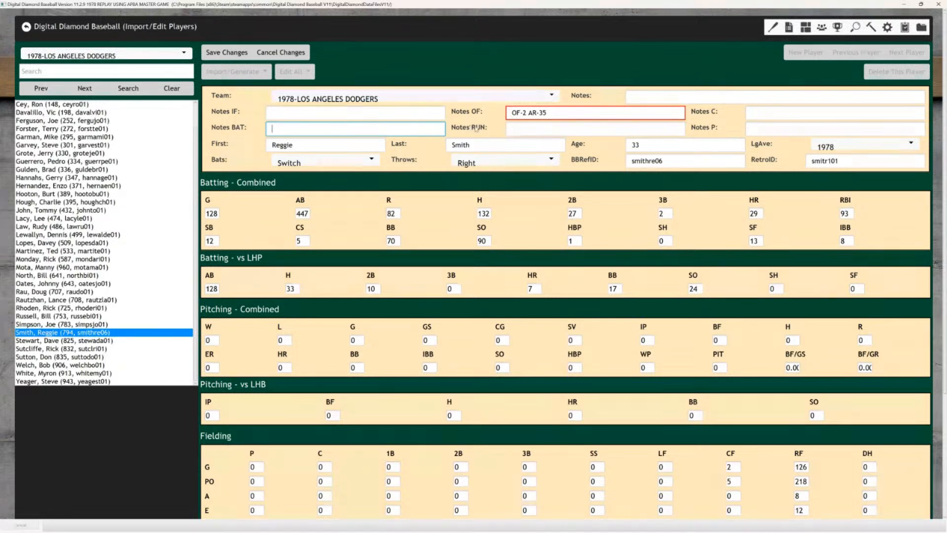
pyautogui.press('Tab')
pyautogui.write('P')
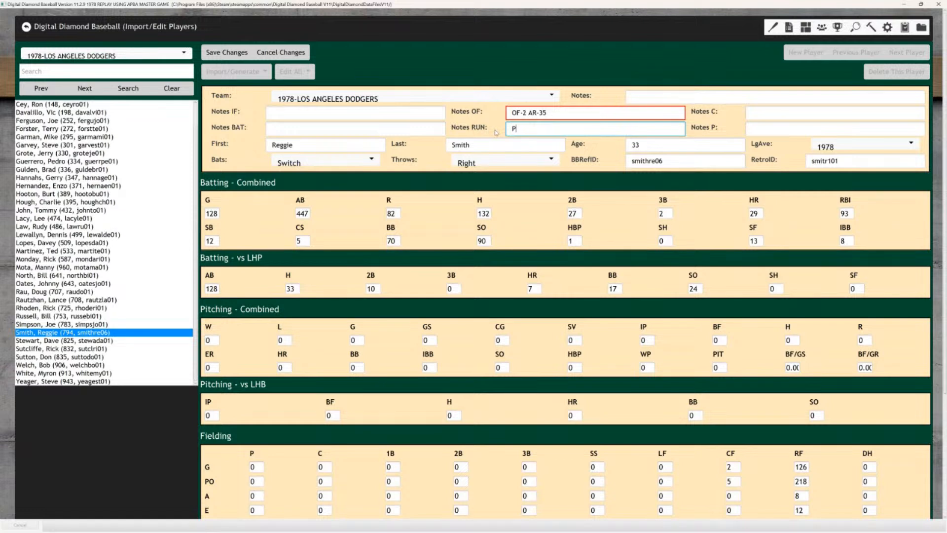
pyautogui.press('BackSpace')
pyautogui.click(321, 136)
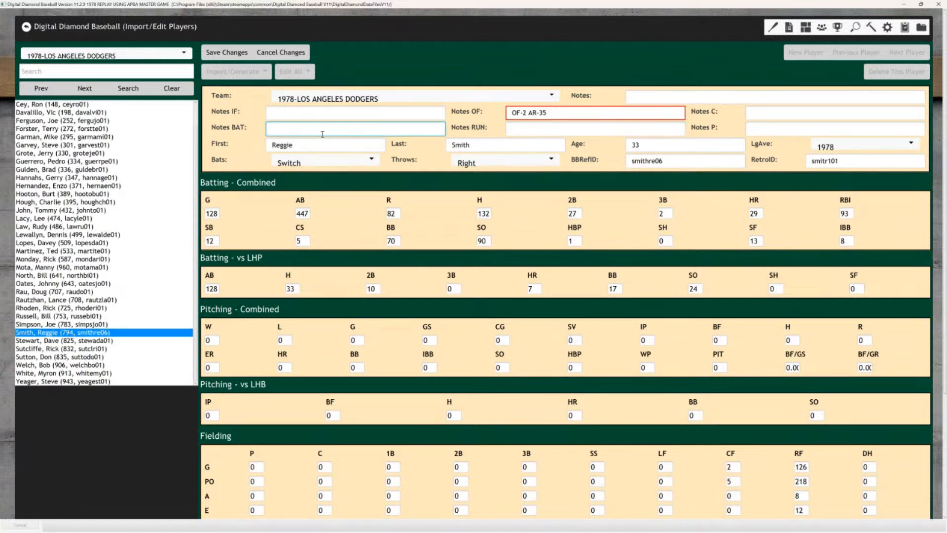
pyautogui.write('PB')
pyautogui.write('6/+1 SP-8')
pyautogui.press('Tab')
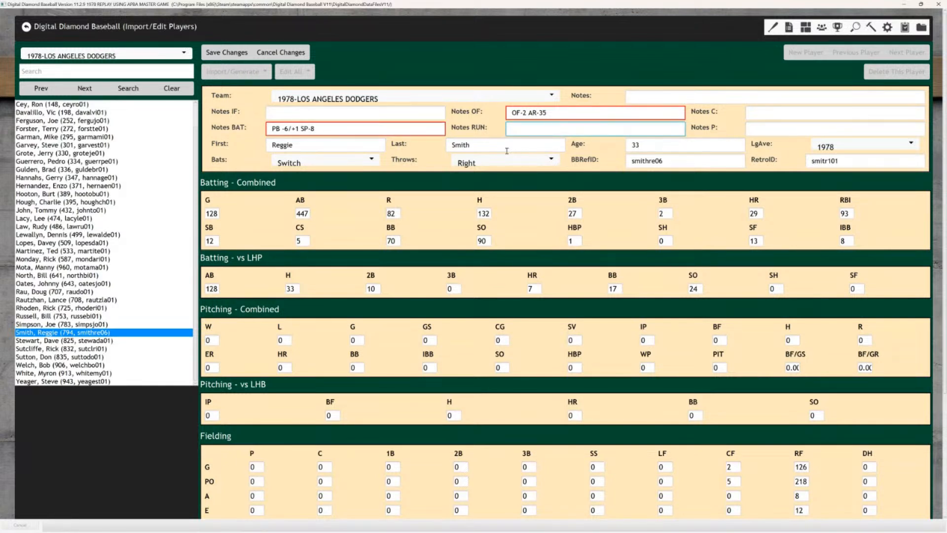
pyautogui.write('ST-E27 SP-8')
pyautogui.click(553, 113)
pyautogui.doubleClick(552, 113)
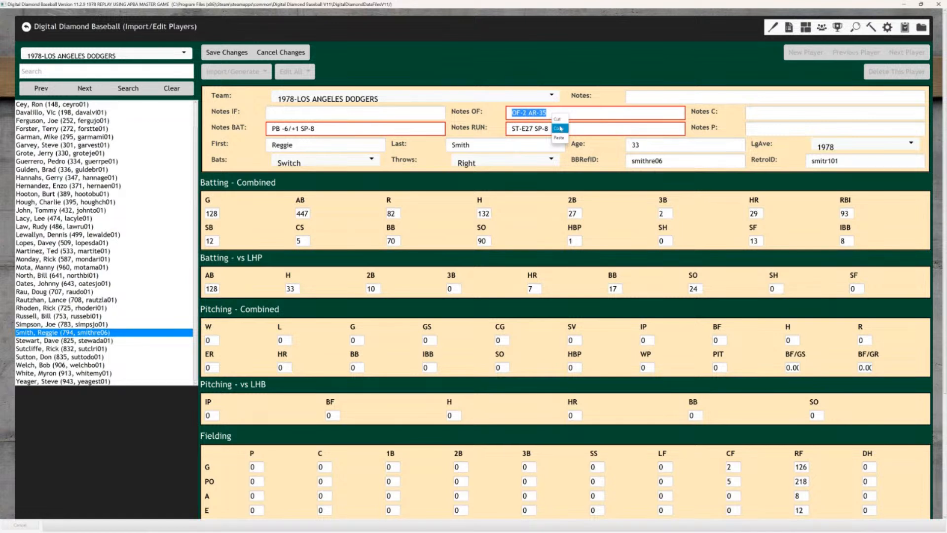
pyautogui.rightClick(636, 96)
pyautogui.click(645, 123)
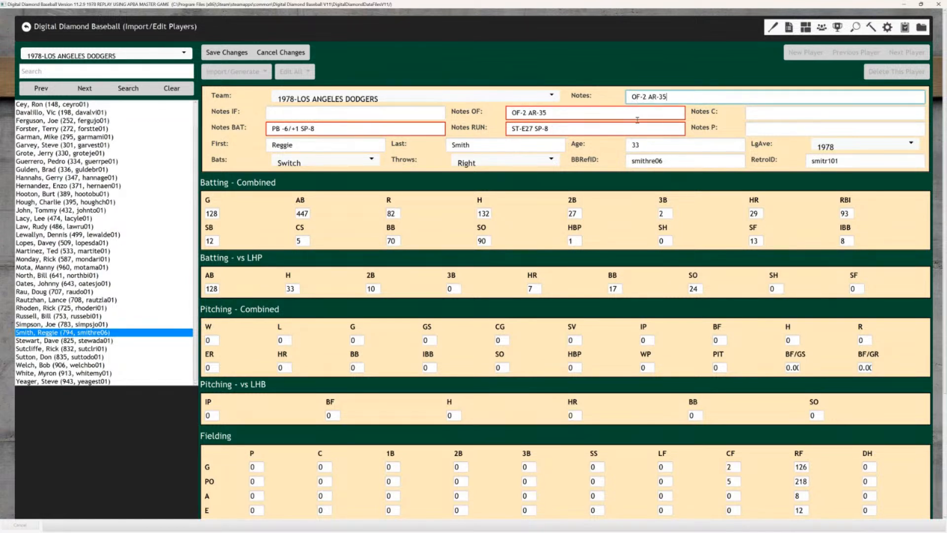
# Copy the batting notes "PB -6/+1 SP-8" to the end of Reggie Smith's general Notes.
pyautogui.doubleClick(321, 128)
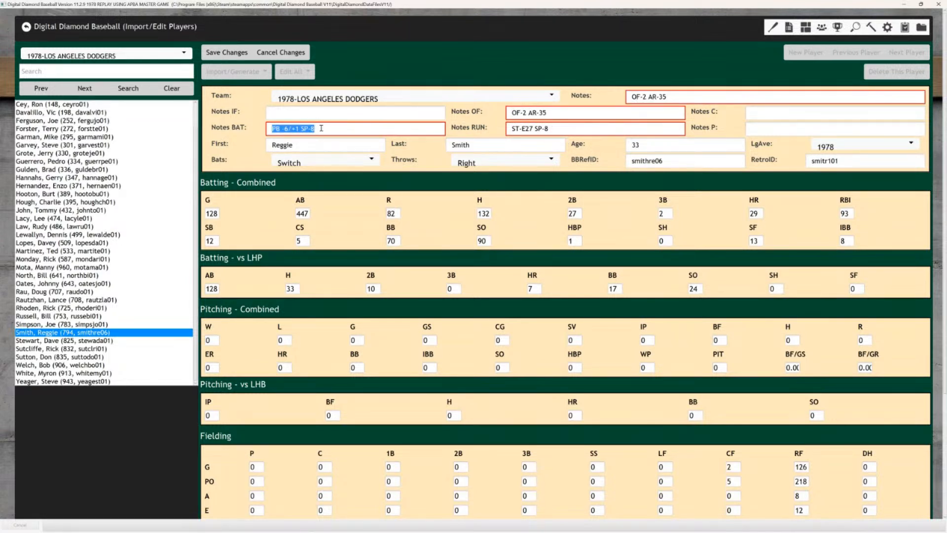
pyautogui.click(672, 98)
pyautogui.hotkey('ctrl', 'v')
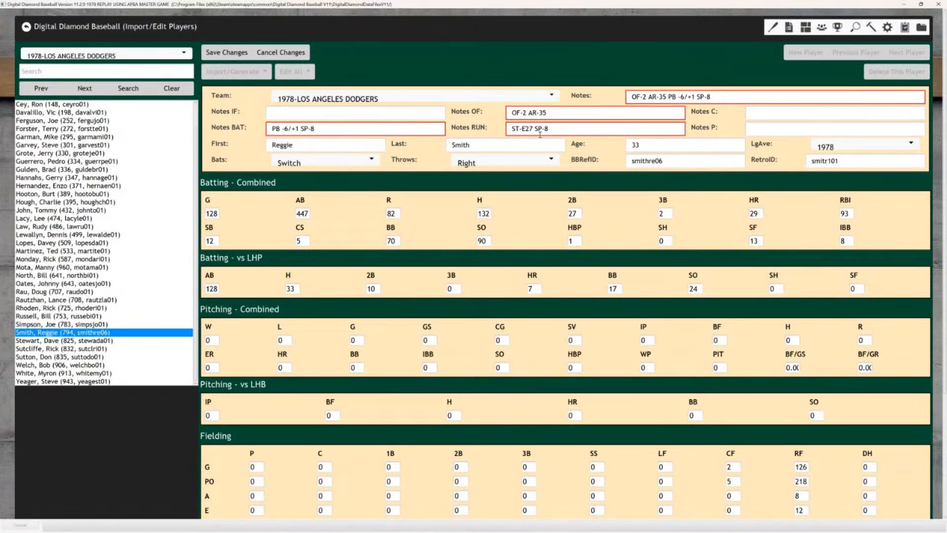
pyautogui.moveTo(533, 129); pyautogui.dragTo(501, 131)
pyautogui.rightClick(517, 130)
pyautogui.click(523, 146)
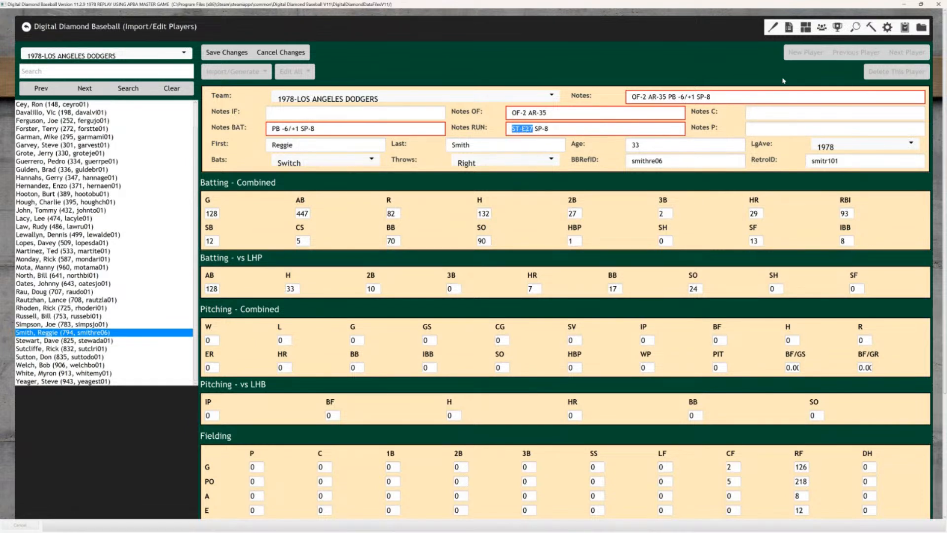
pyautogui.click(732, 96)
pyautogui.rightClick(733, 97)
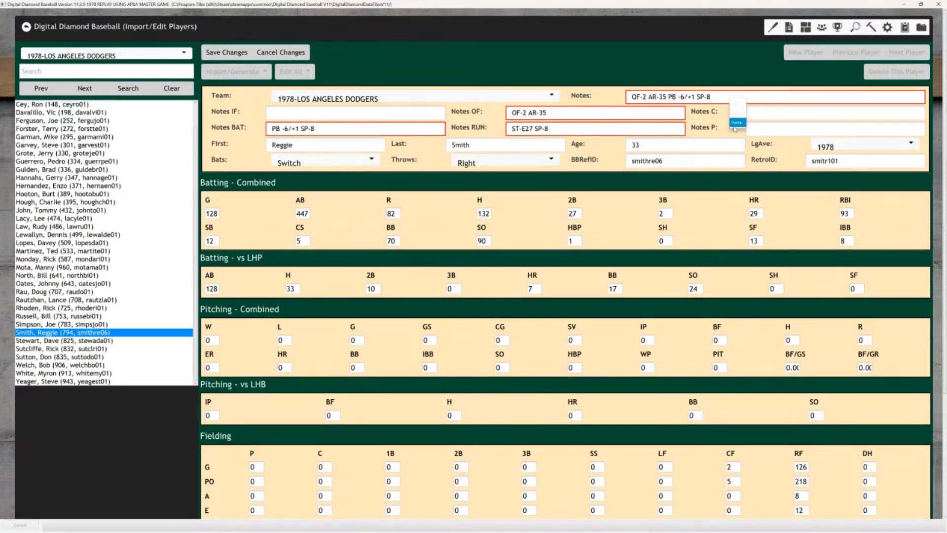
pyautogui.click(738, 129)
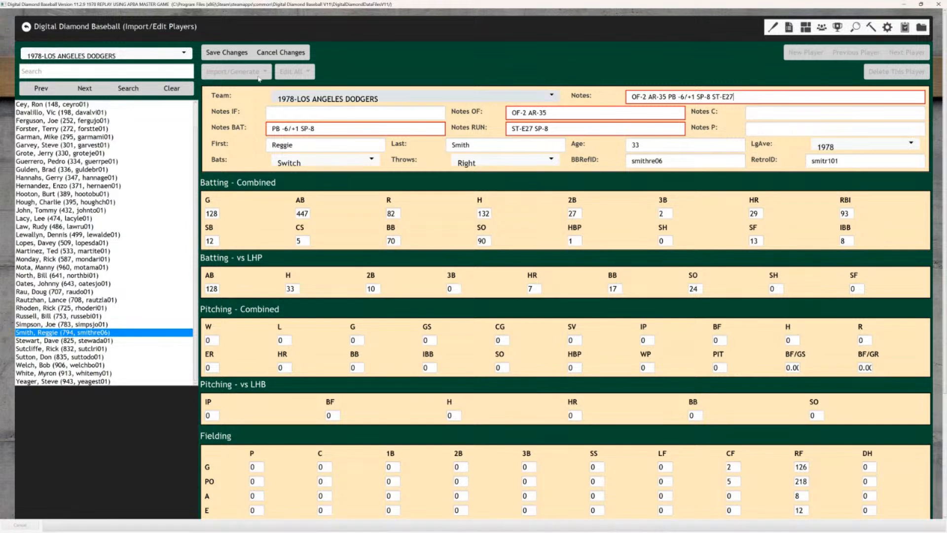
pyautogui.click(237, 57)
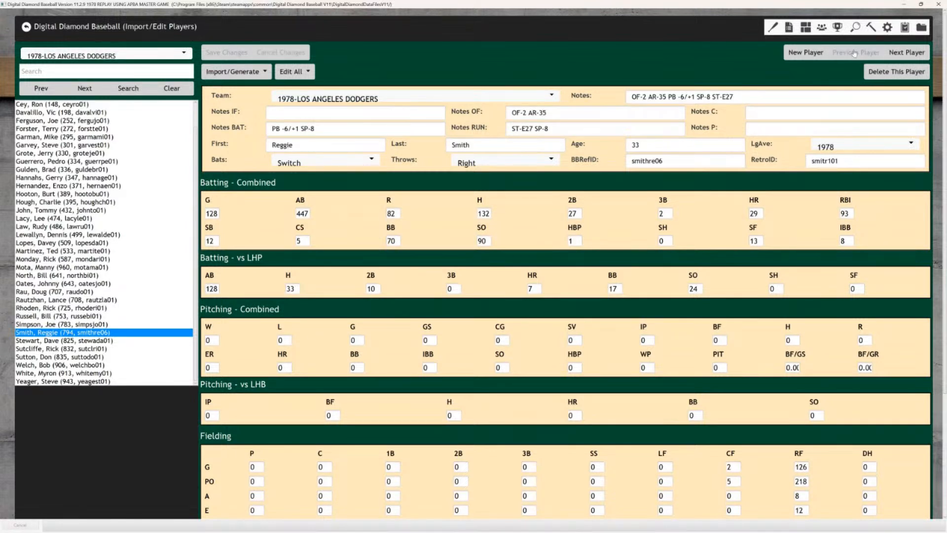
# Open Davey Lopes's record and enter "2B-8 AR-26" as his infield notes and "OF-2 AR-26" as his outfield notes.
pyautogui.click(846, 56)
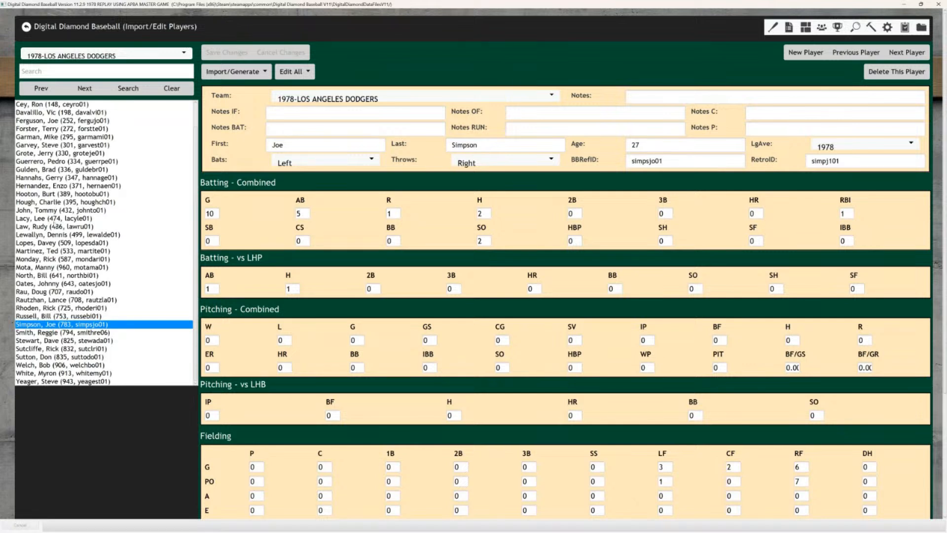
pyautogui.click(59, 243)
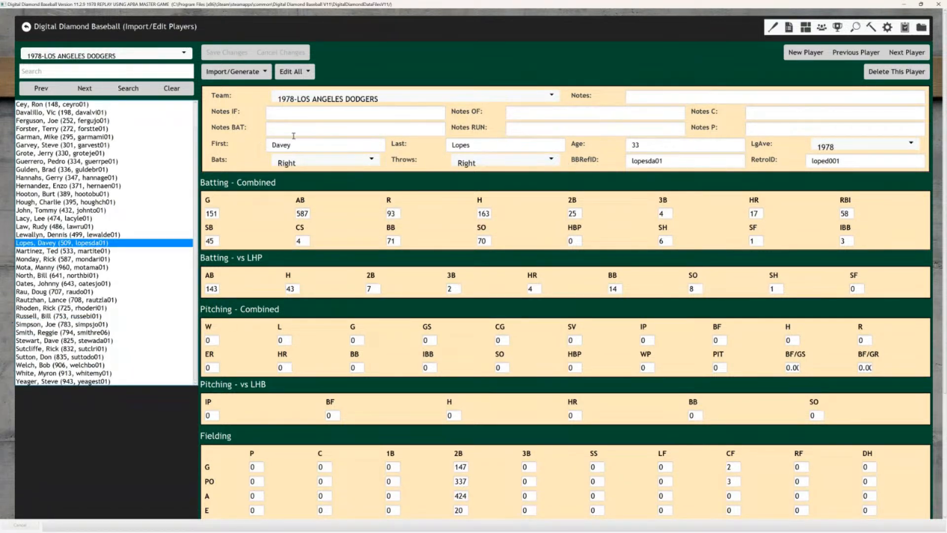
pyautogui.click(303, 117)
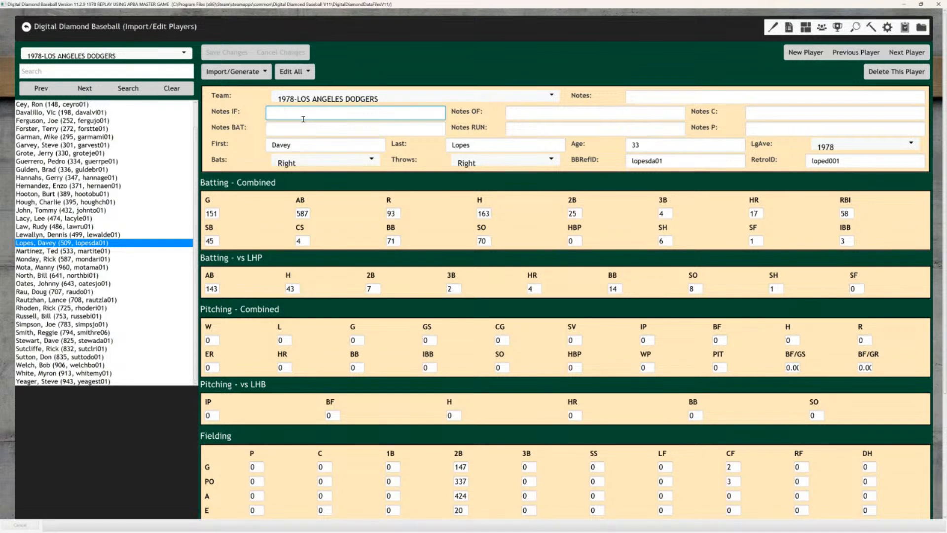
pyautogui.write('2B-8 AR-26-')
pyautogui.click(536, 112)
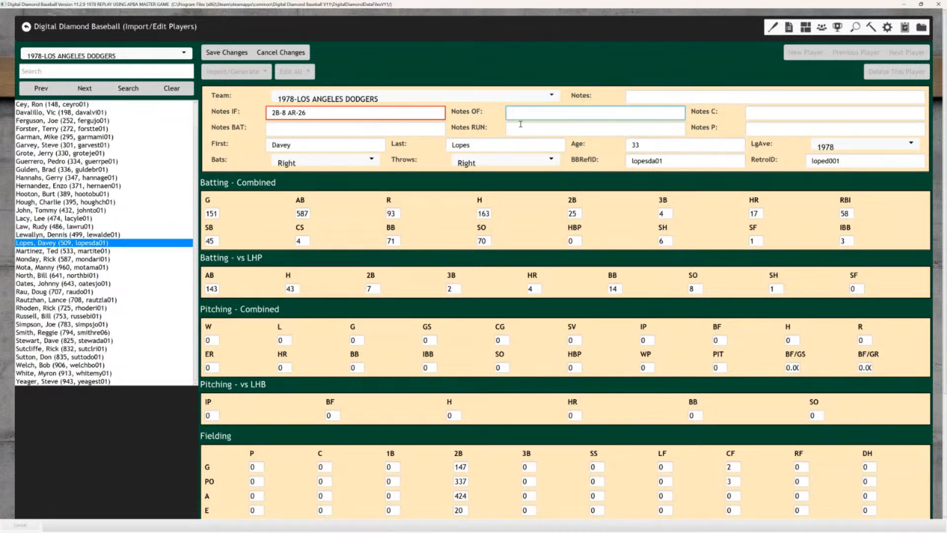
pyautogui.write('OF-2 A')
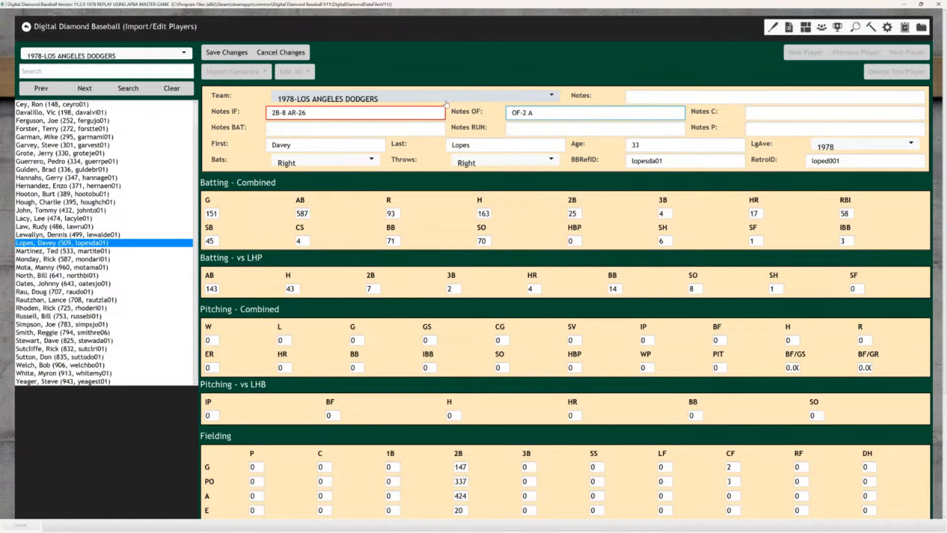
pyautogui.write('R-')
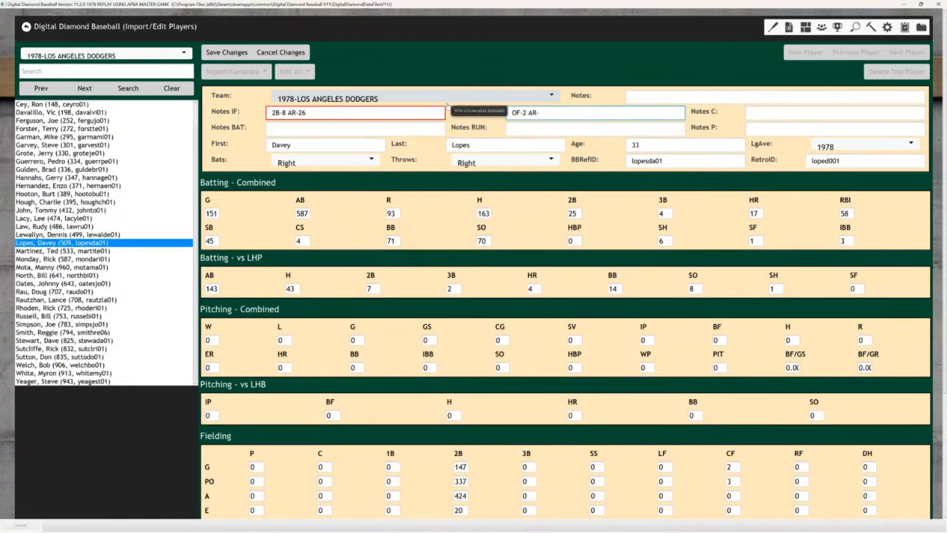
pyautogui.write('26')
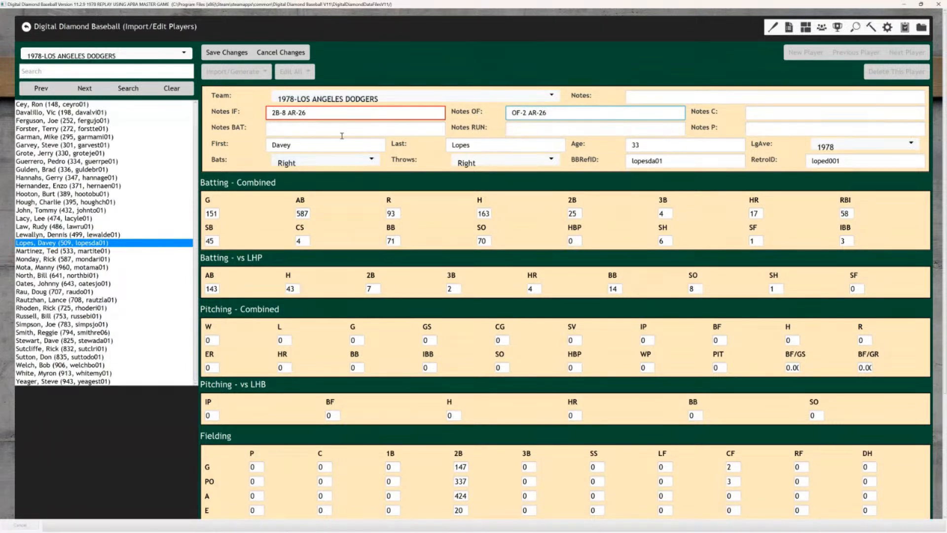
# Enter "F PL +1/-2 SP-18" as Davey Lopes's batting notes.
pyautogui.click(309, 133)
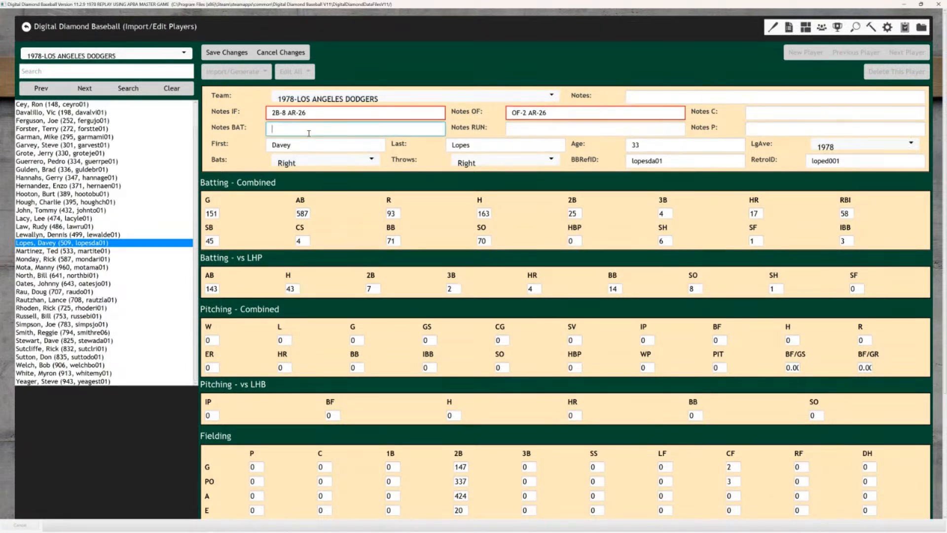
pyautogui.write('F PL')
pyautogui.write('1')
pyautogui.press('BackSpace')
pyautogui.press('BackSpace')
pyautogui.write('+1/-2 SP-18')
# Enter "F ST-D35 SP18" as Davey Lopes's running notes.
pyautogui.click(520, 127)
pyautogui.write('F')
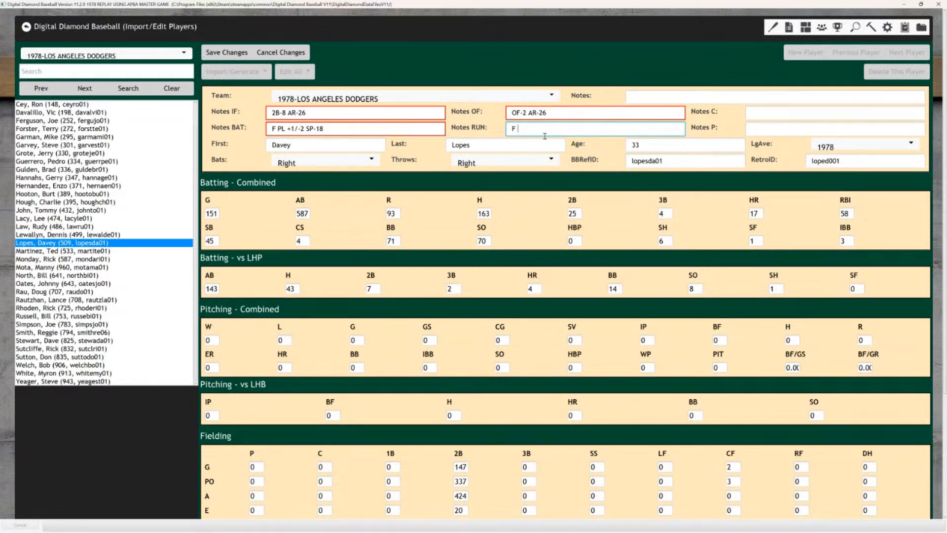
pyautogui.write(' 1')
pyautogui.press('BackSpace')
pyautogui.write('ST-D35 SP18')
# Start Davey Lopes's general Notes with "F" and add "2B-8" copied from the infield notes.
pyautogui.click(645, 99)
pyautogui.write('F')
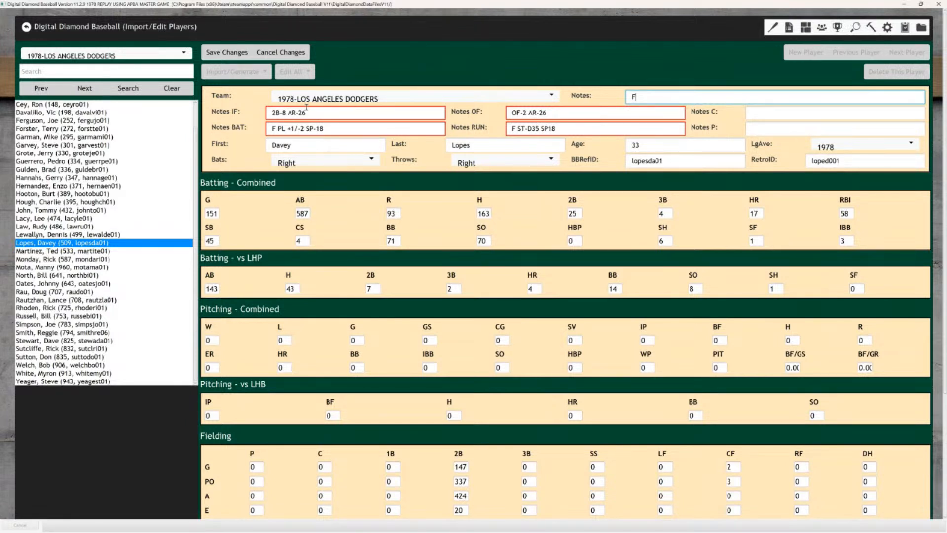
pyautogui.click(285, 113)
pyautogui.moveTo(286, 113); pyautogui.dragTo(271, 113)
pyautogui.hotkey('ctrl', 'c')
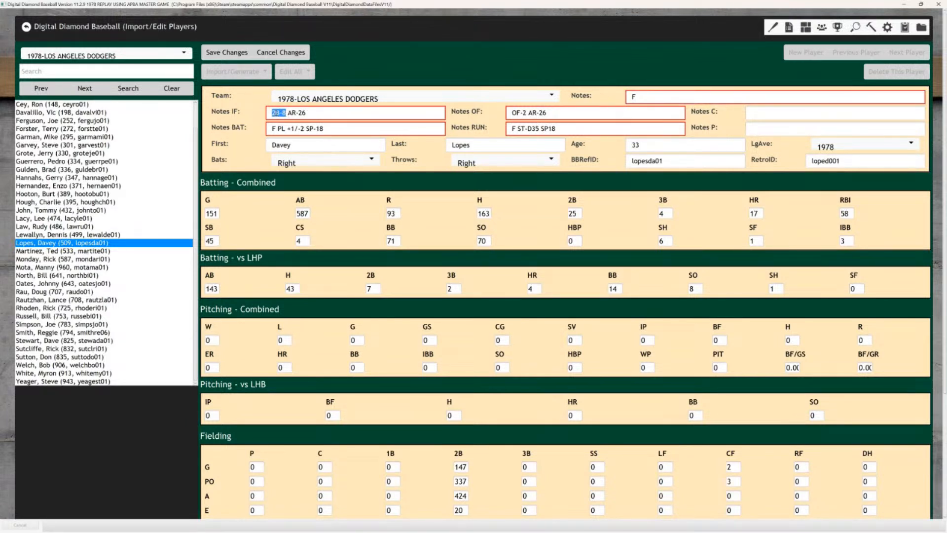
pyautogui.click(649, 99)
pyautogui.rightClick(648, 98)
pyautogui.click(661, 122)
# Copy the outfield notes "OF-2 AR-26" to the end of Davey Lopes's general Notes.
pyautogui.moveTo(554, 113); pyautogui.dragTo(490, 114)
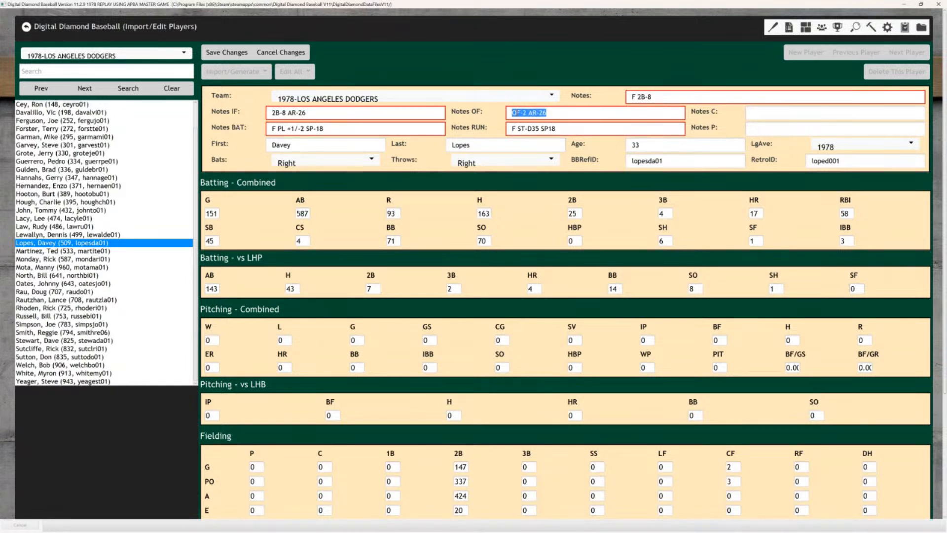
pyautogui.rightClick(516, 114)
pyautogui.click(524, 129)
pyautogui.click(655, 99)
pyautogui.rightClick(655, 100)
pyautogui.click(664, 127)
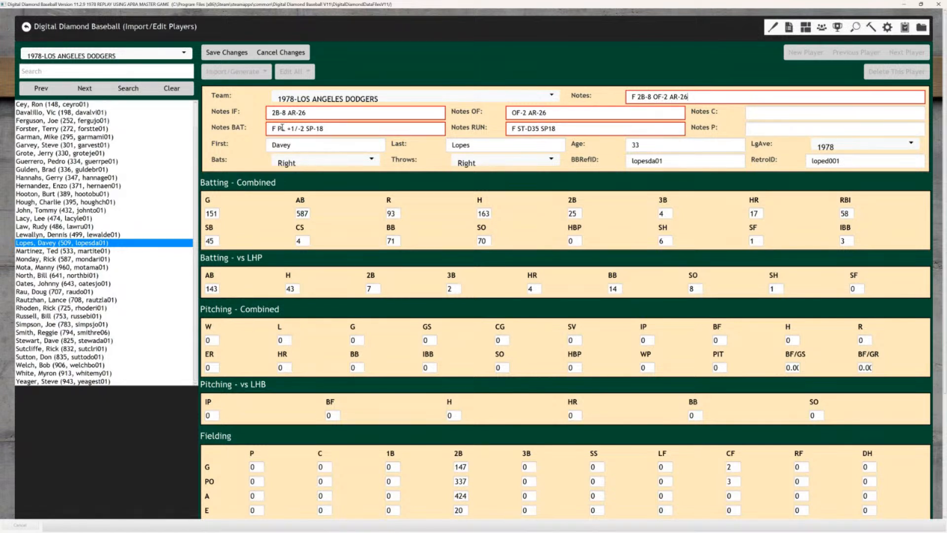
# Copy "PL +1/-2 SP-18" from the batting notes to the end of Davey Lopes's general Notes.
pyautogui.moveTo(279, 128); pyautogui.dragTo(337, 130)
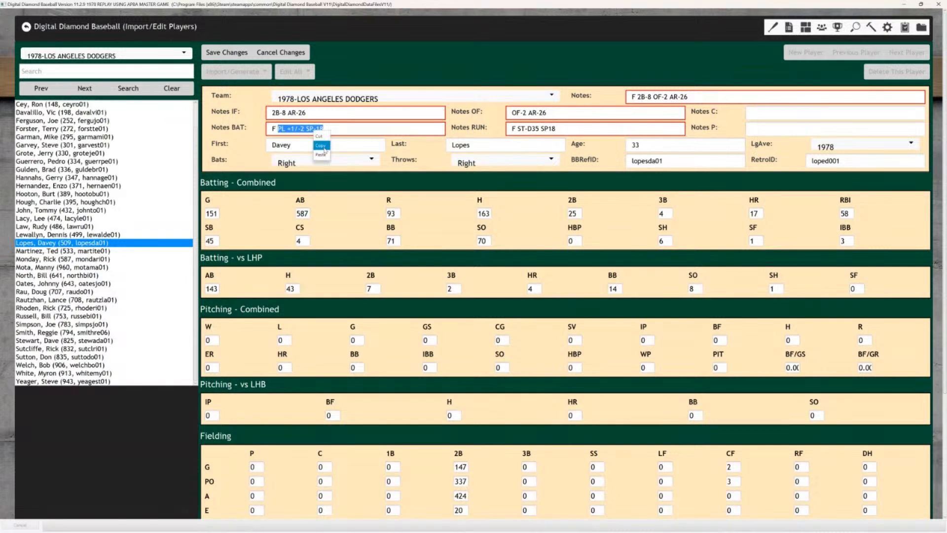
pyautogui.rightClick(700, 98)
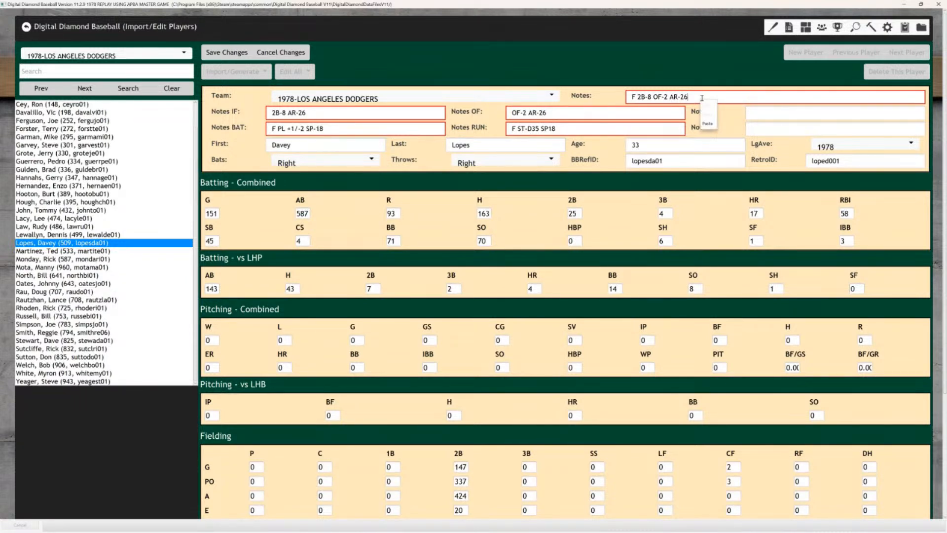
pyautogui.click(708, 124)
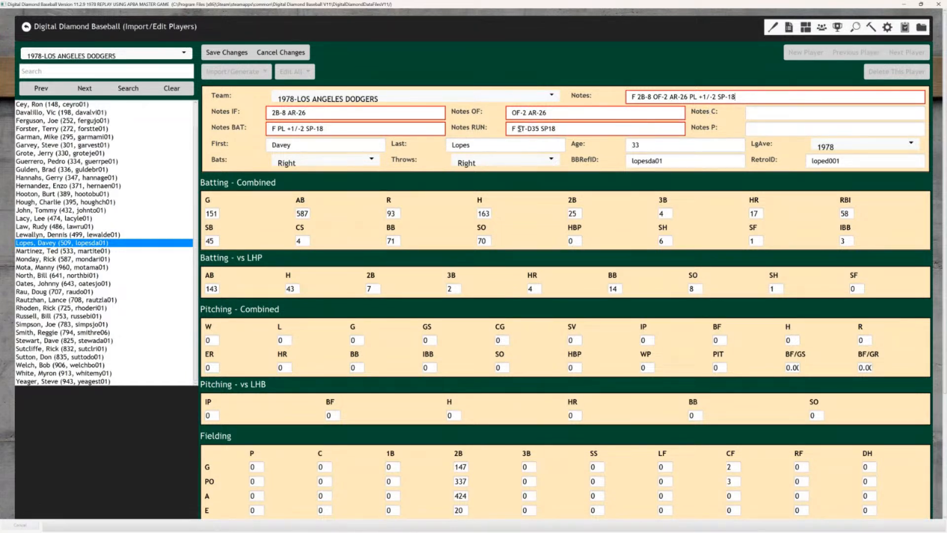
# Copy "ST-D35" from the running notes to the end of Davey Lopes's general Notes and save the record.
pyautogui.moveTo(518, 128); pyautogui.dragTo(541, 130)
pyautogui.click(746, 95)
pyautogui.hotkey('ctrl', 'v')
pyautogui.click(39, 325)
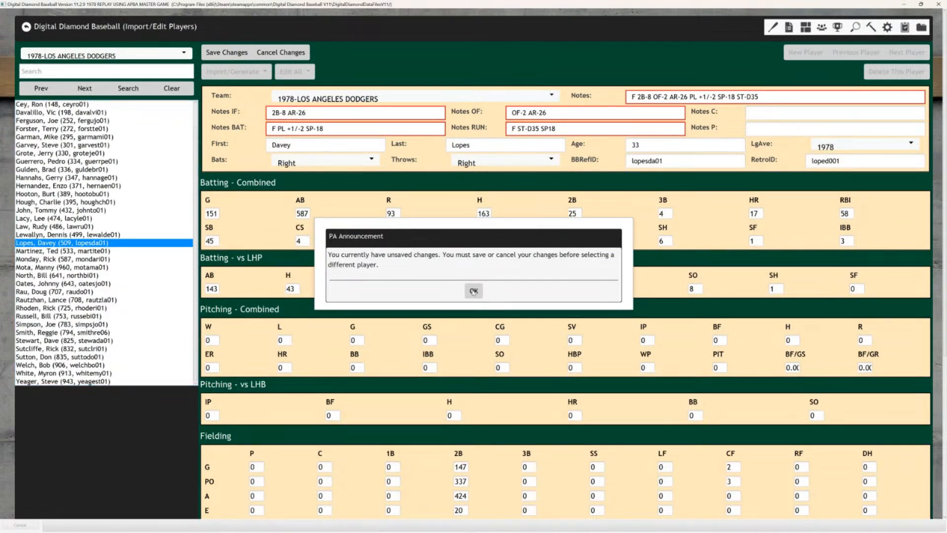
pyautogui.click(472, 291)
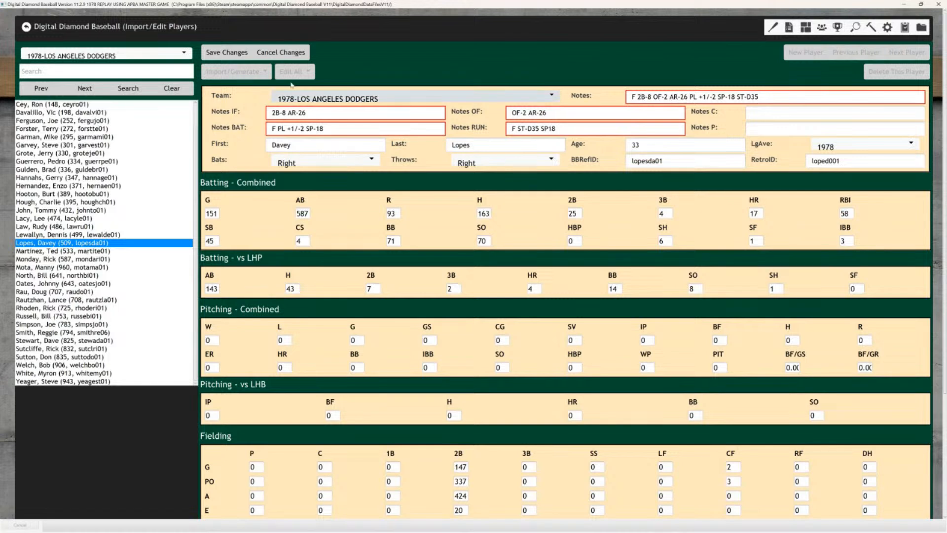
pyautogui.click(234, 57)
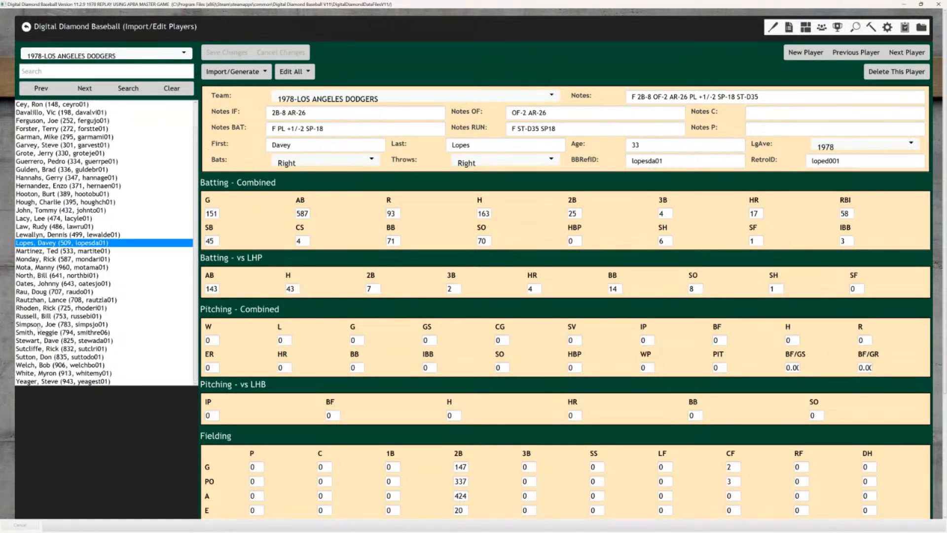
pyautogui.click(41, 324)
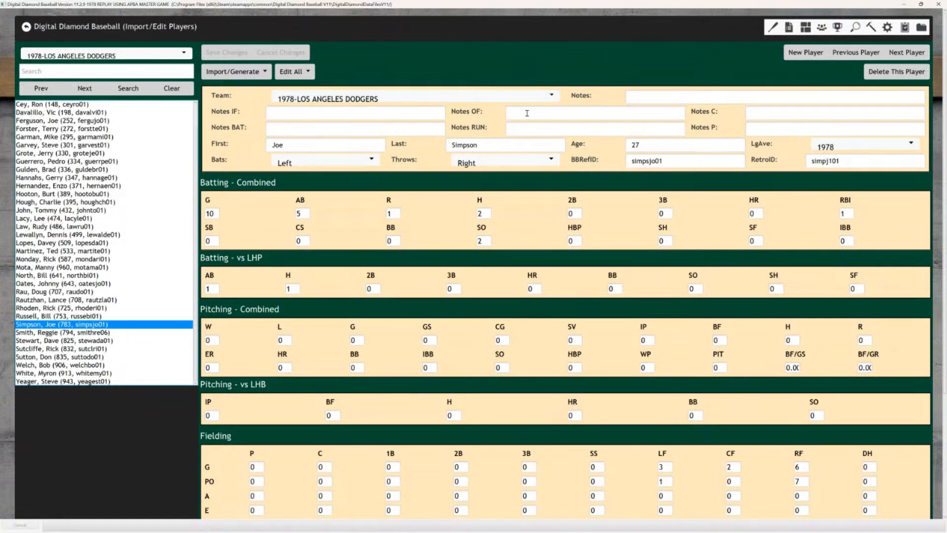
pyautogui.click(564, 112)
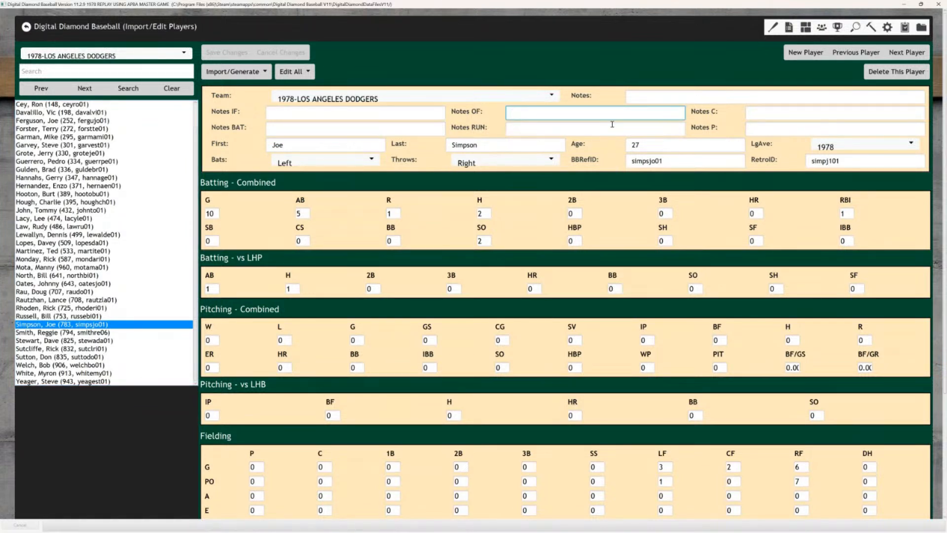
pyautogui.write('OF -1 AR-33')
pyautogui.click(303, 131)
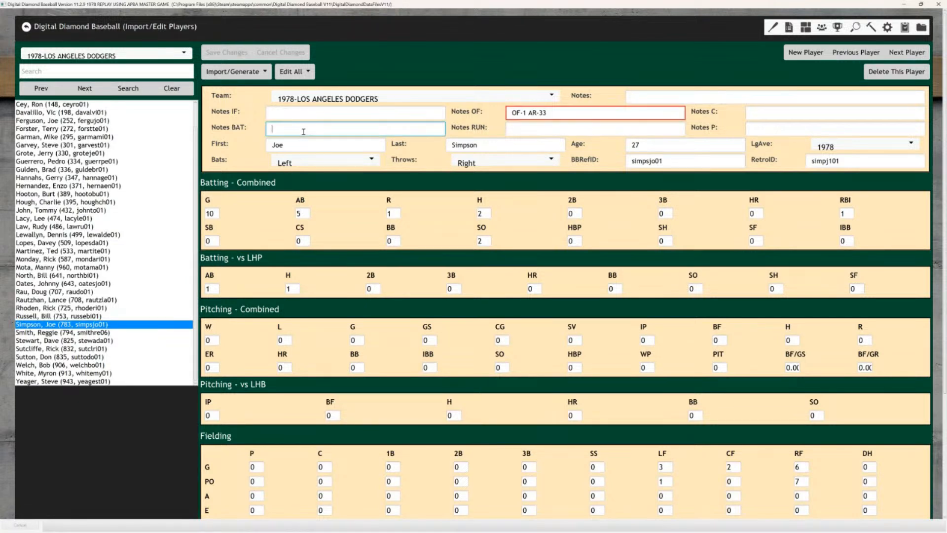
pyautogui.write('F ')
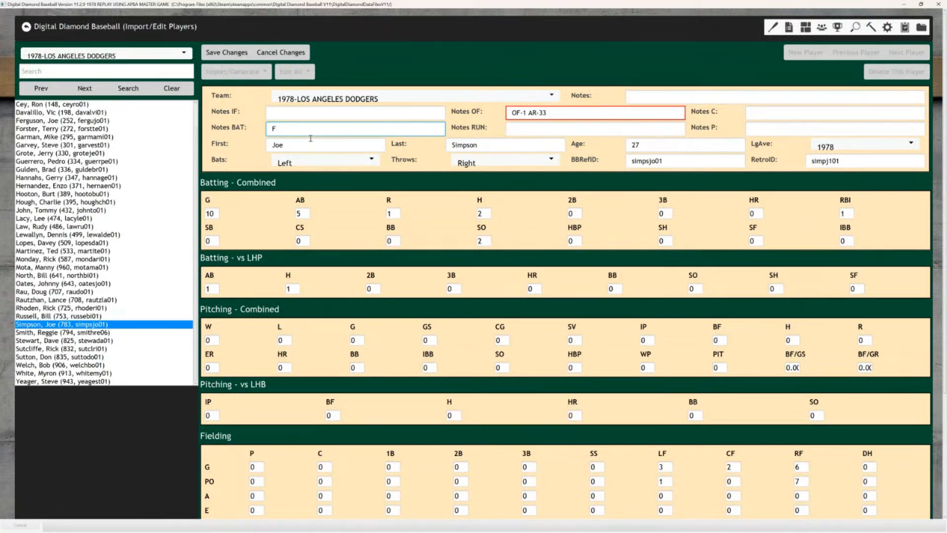
pyautogui.write('SA 0/-2 SP16')
pyautogui.click(515, 128)
pyautogui.write('F')
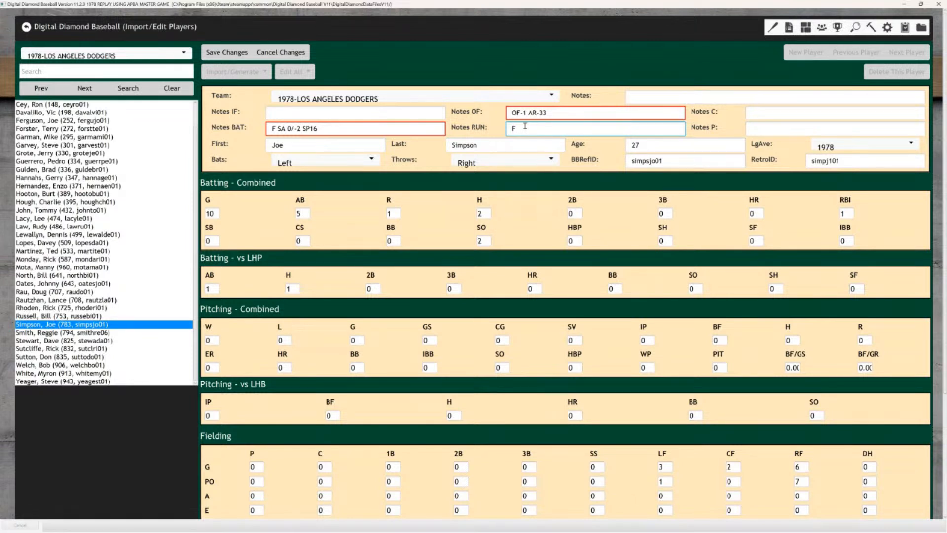
pyautogui.write('ST-N SP-16')
pyautogui.click(631, 97)
pyautogui.write('F')
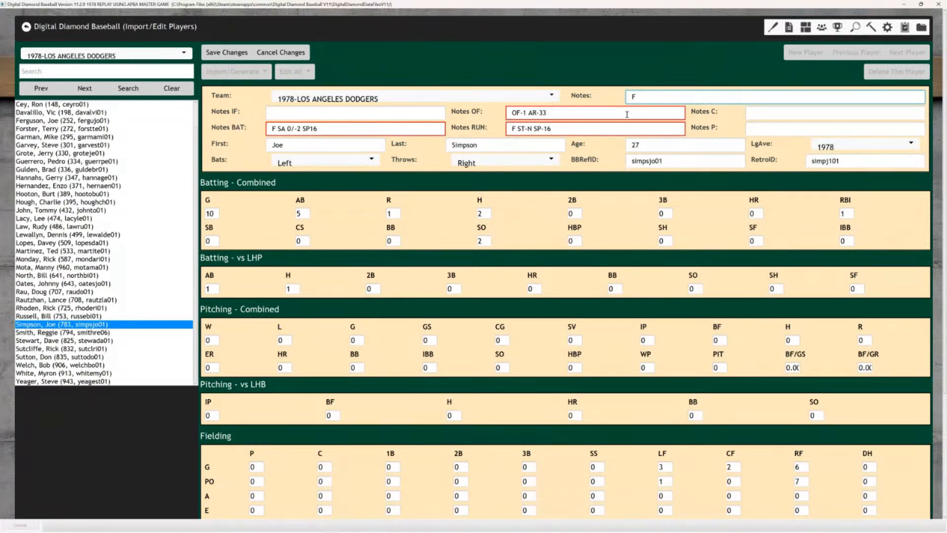
pyautogui.tripleClick(553, 113)
pyautogui.hotkey('ctrl', 'c')
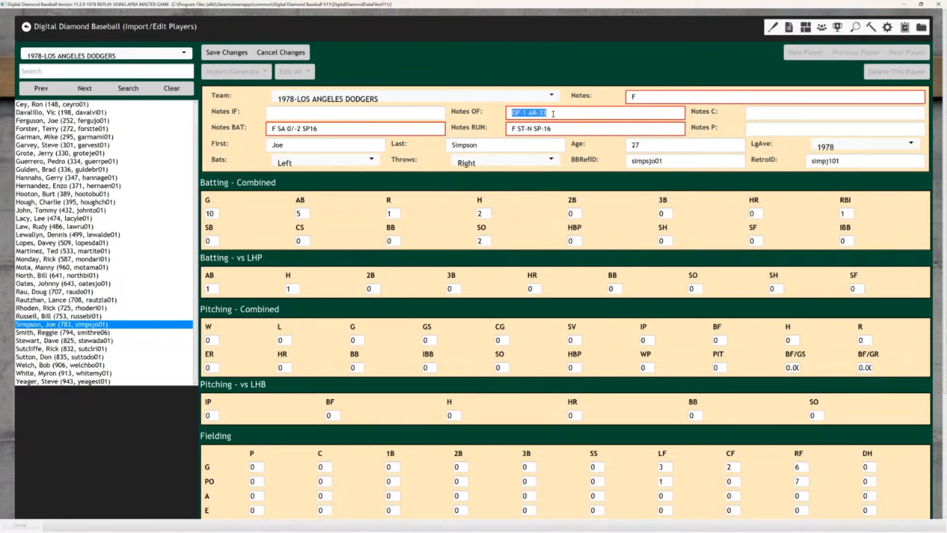
pyautogui.click(645, 98)
pyautogui.rightClick(645, 98)
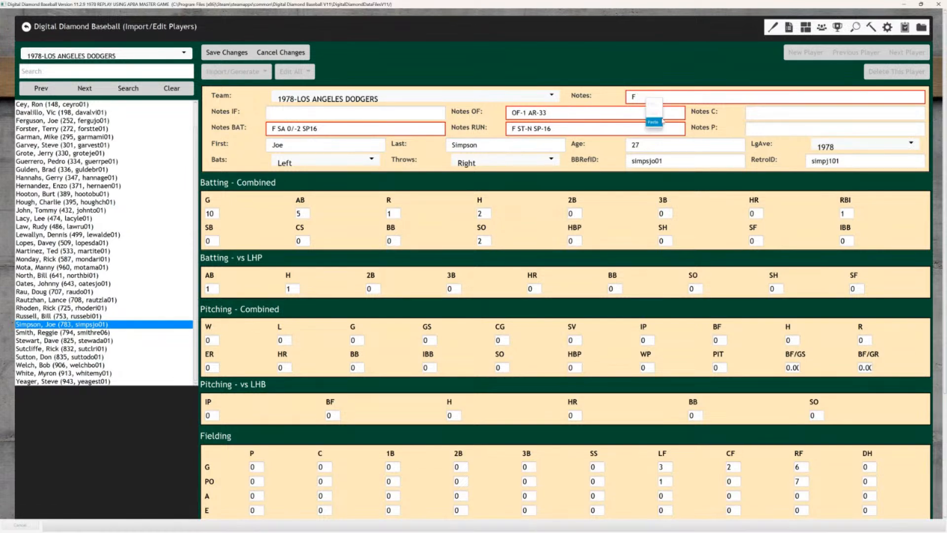
pyautogui.click(660, 121)
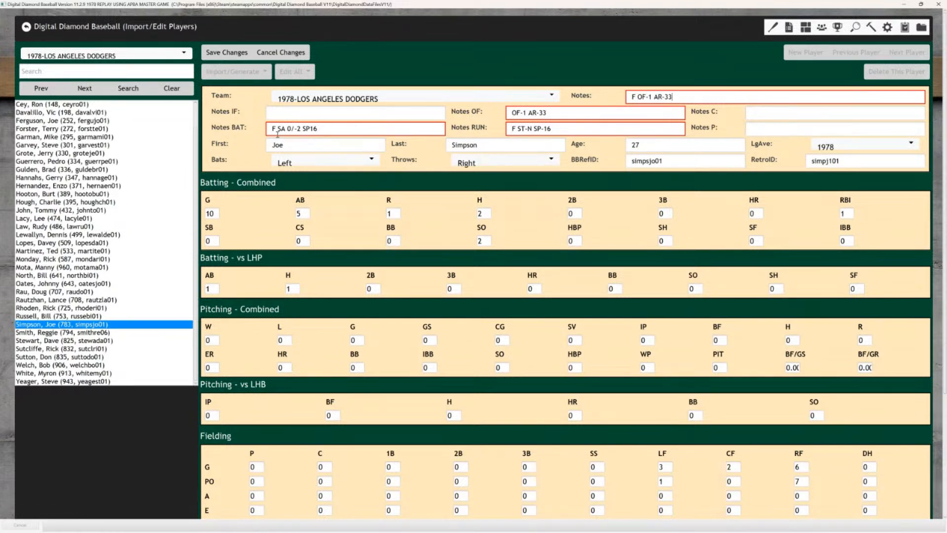
pyautogui.moveTo(278, 129); pyautogui.dragTo(298, 128)
pyautogui.click(675, 97)
pyautogui.rightClick(678, 95)
pyautogui.click(687, 125)
pyautogui.moveTo(534, 129); pyautogui.dragTo(517, 129)
pyautogui.hotkey('ctrl', 'c')
pyautogui.click(723, 99)
pyautogui.rightClick(723, 98)
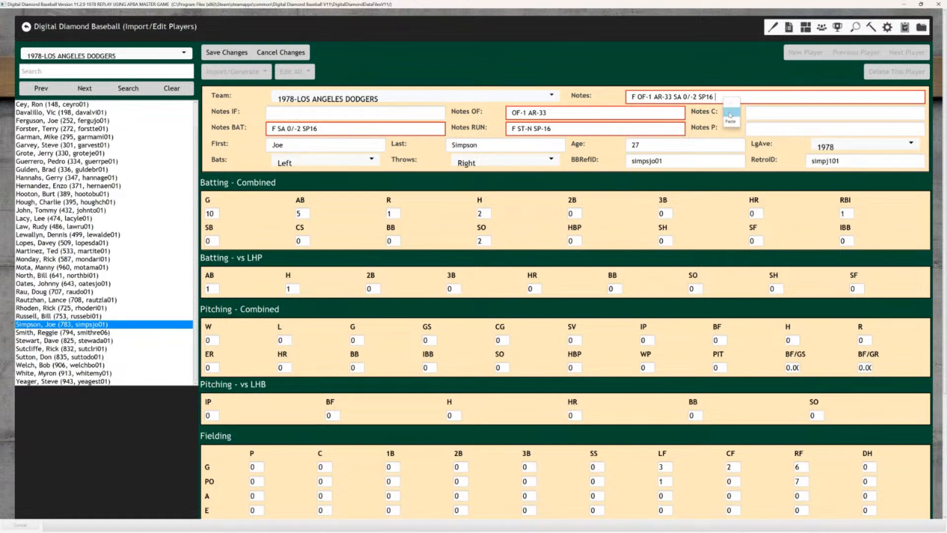
pyautogui.click(727, 124)
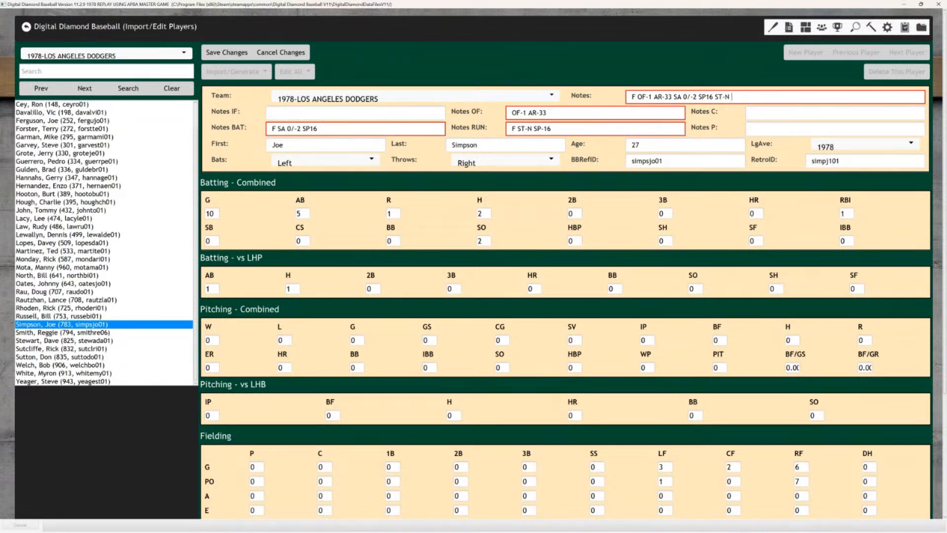
pyautogui.click(216, 53)
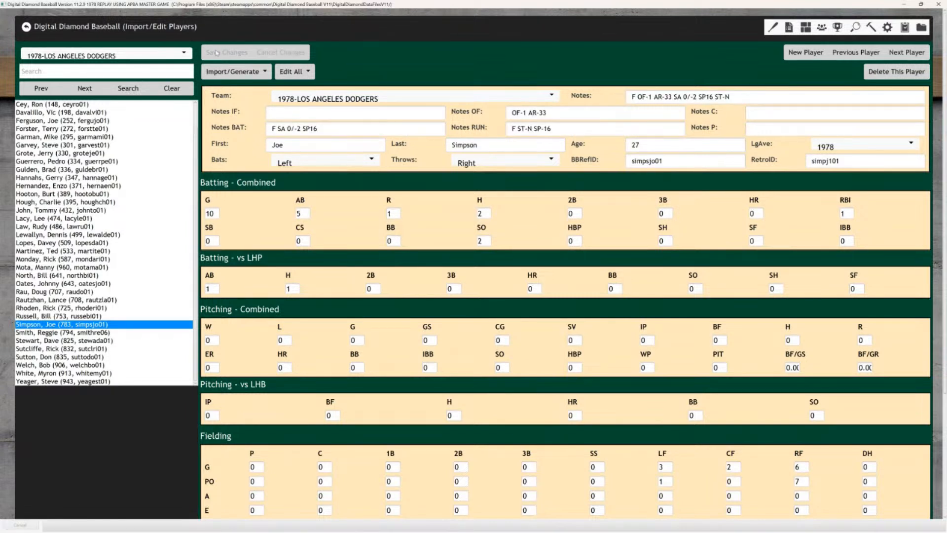
# Leave the player editor, set up an exhibition game and choose the 1978 Atlanta Braves as the away team.
pyautogui.click(586, 37)
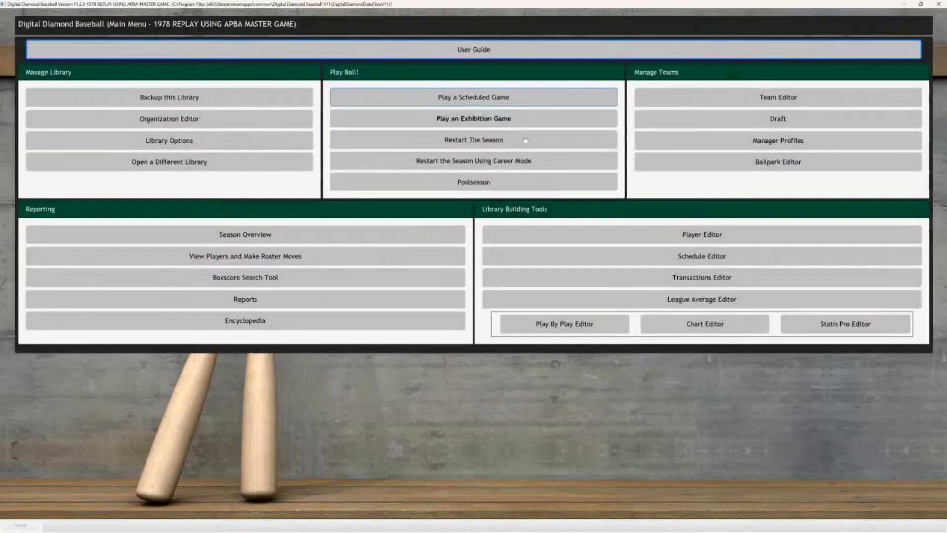
pyautogui.click(485, 119)
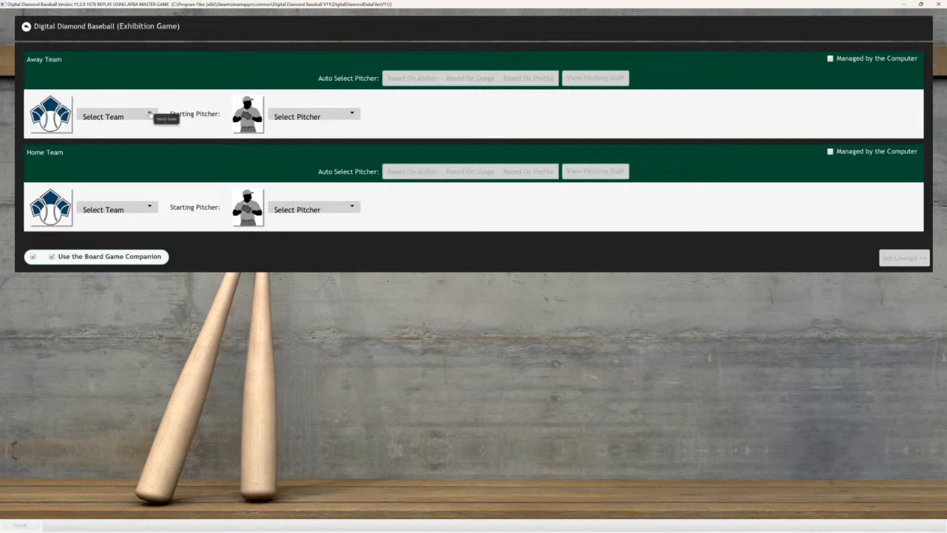
pyautogui.click(151, 115)
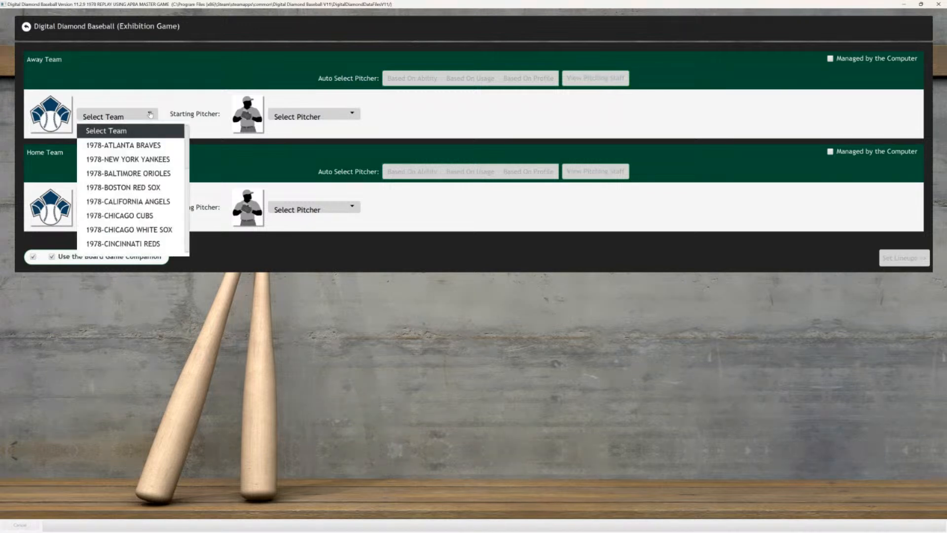
pyautogui.click(143, 145)
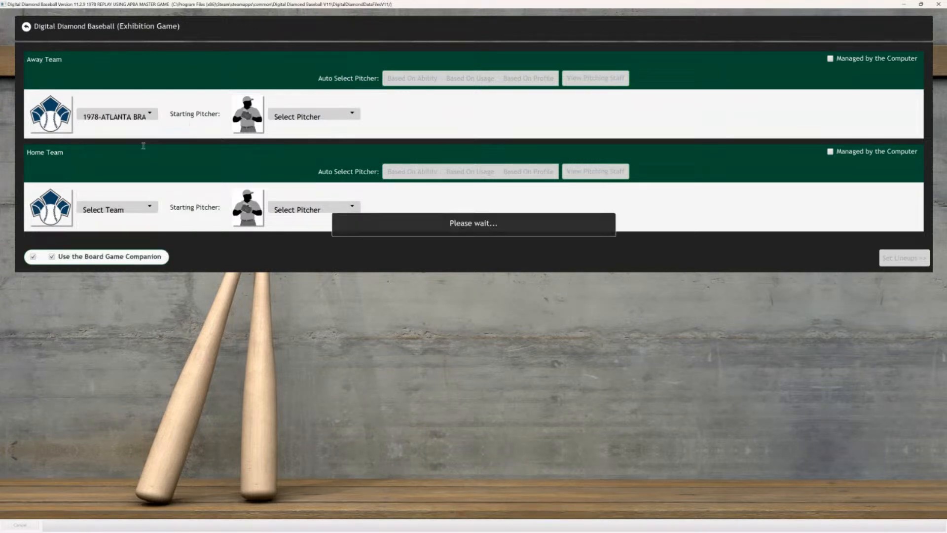
# Choose the 1978 New York Yankees as the home team and set Phil Niekro and Ron Guidry as the starting pitchers.
pyautogui.click(141, 210)
pyautogui.click(153, 252)
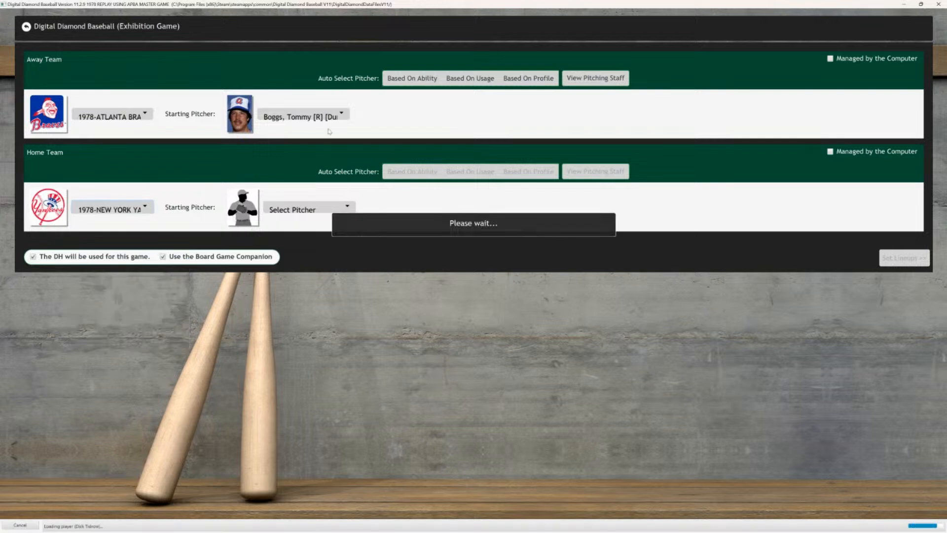
pyautogui.click(342, 114)
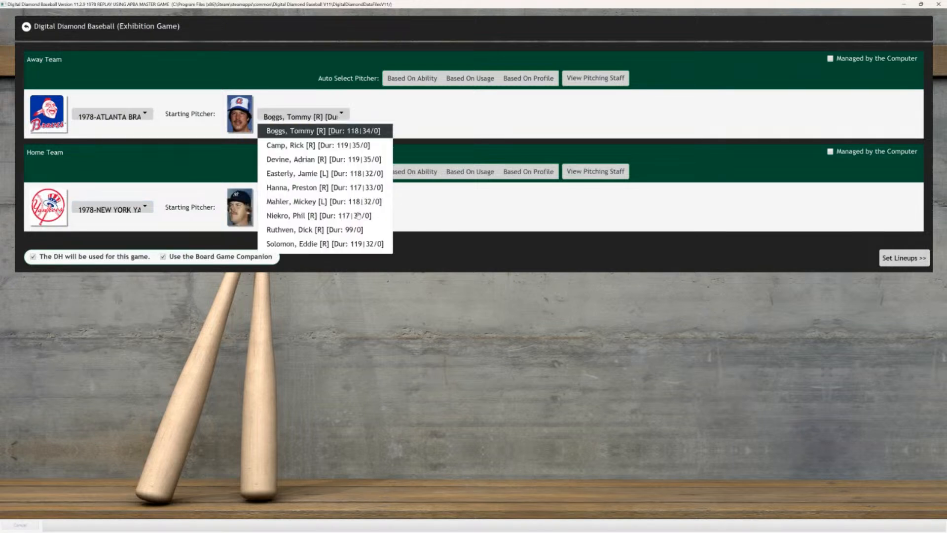
pyautogui.click(305, 215)
pyautogui.click(318, 207)
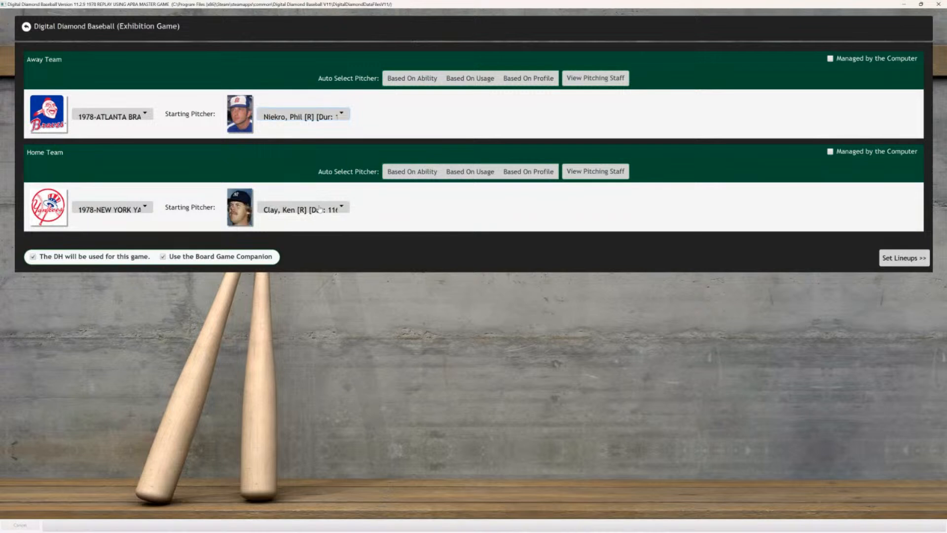
pyautogui.click(296, 252)
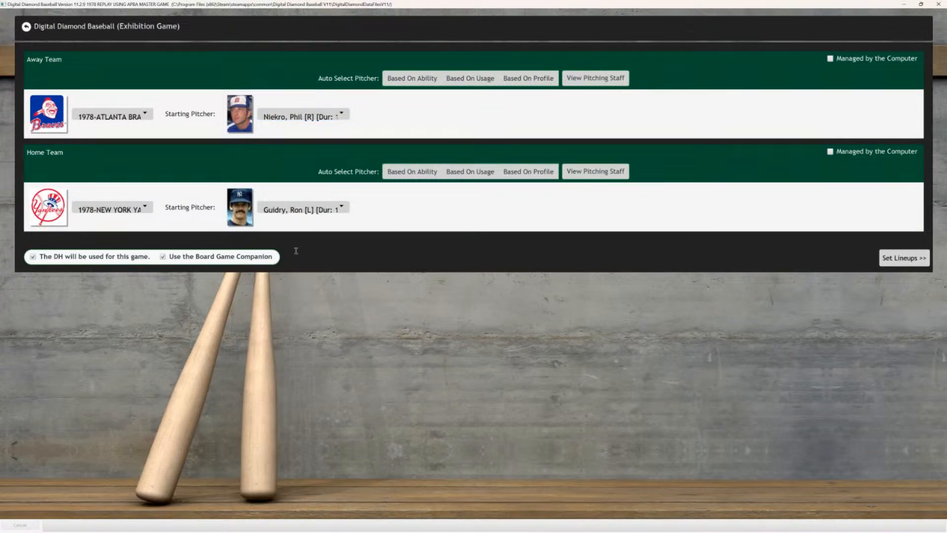
# Start the game with the preset lineups and play Darrel Chaney's first plate appearance, entering BB as the swing result.
pyautogui.click(899, 261)
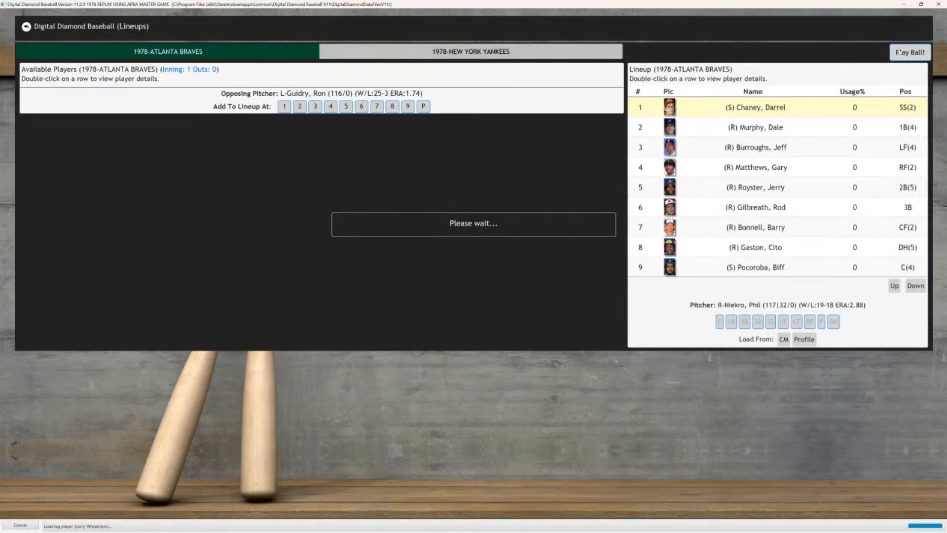
pyautogui.click(908, 54)
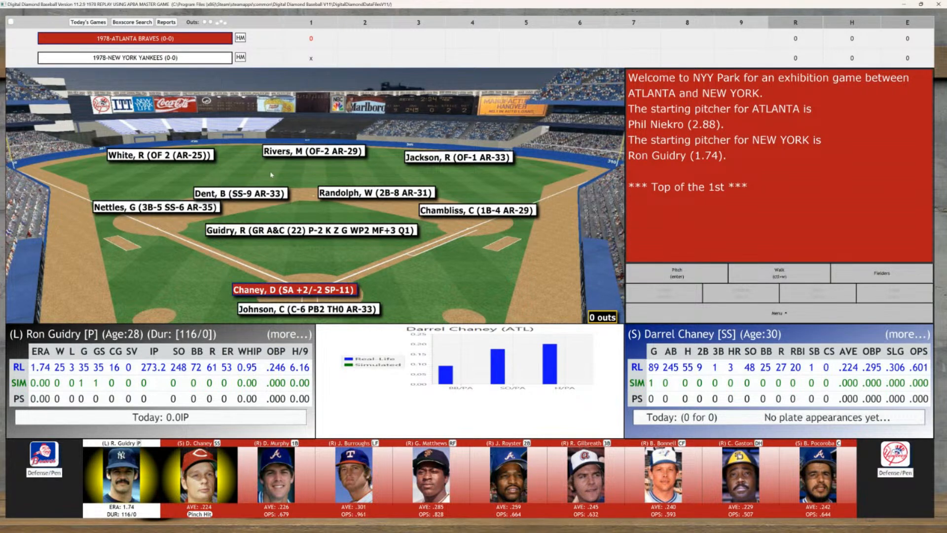
pyautogui.click(684, 275)
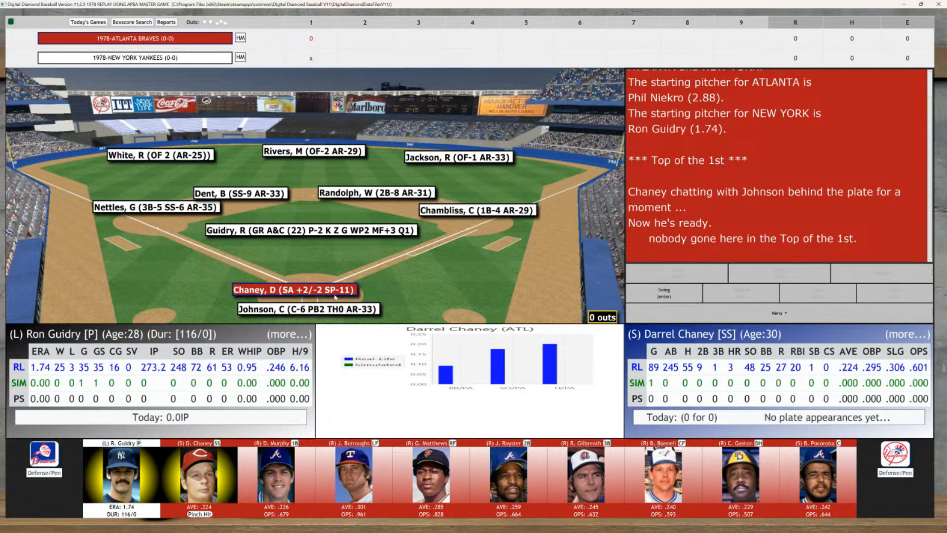
pyautogui.click(677, 297)
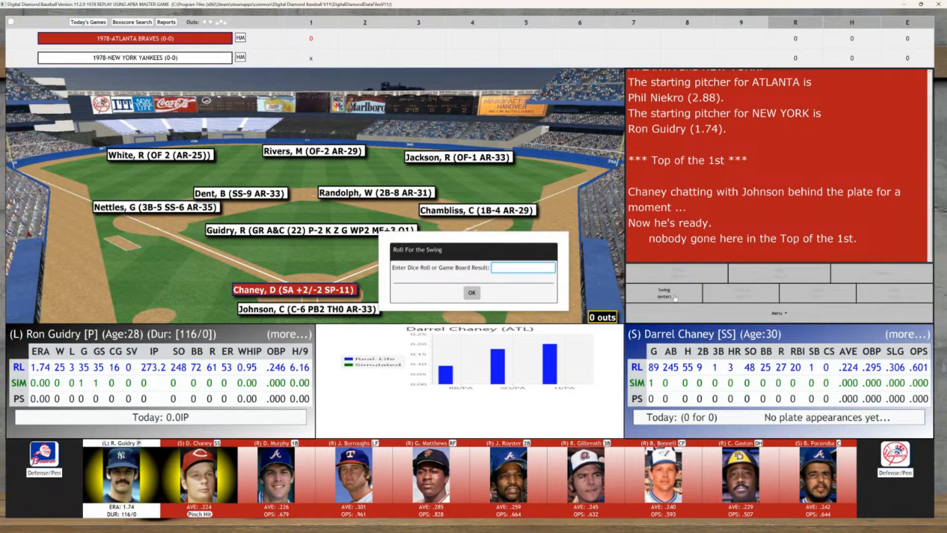
pyautogui.write('BB')
pyautogui.click(471, 293)
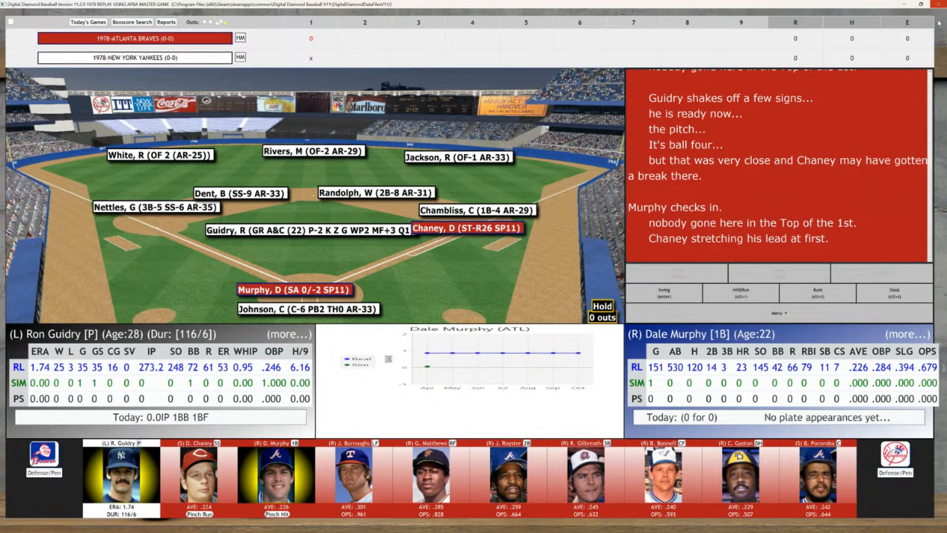
# Exit the exhibition game and return to the library's main menu.
pyautogui.click(773, 313)
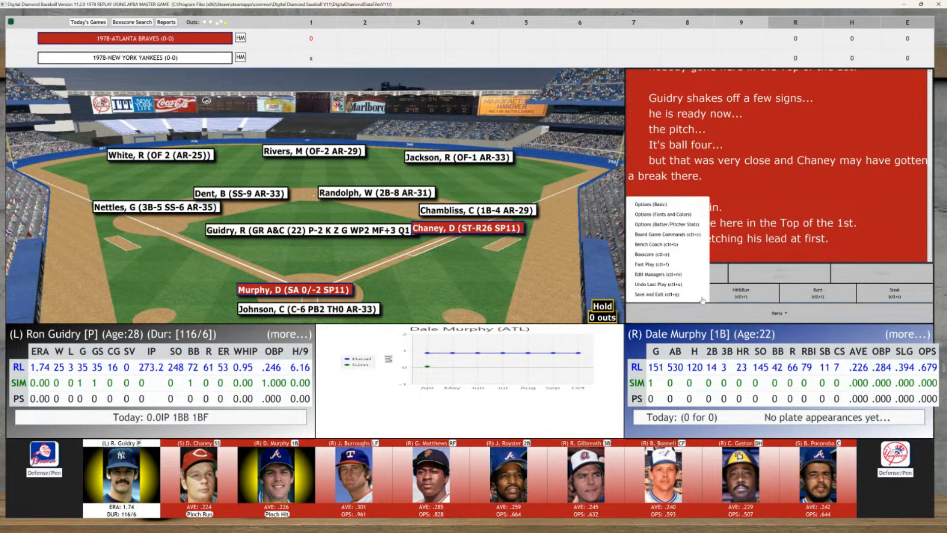
pyautogui.click(674, 295)
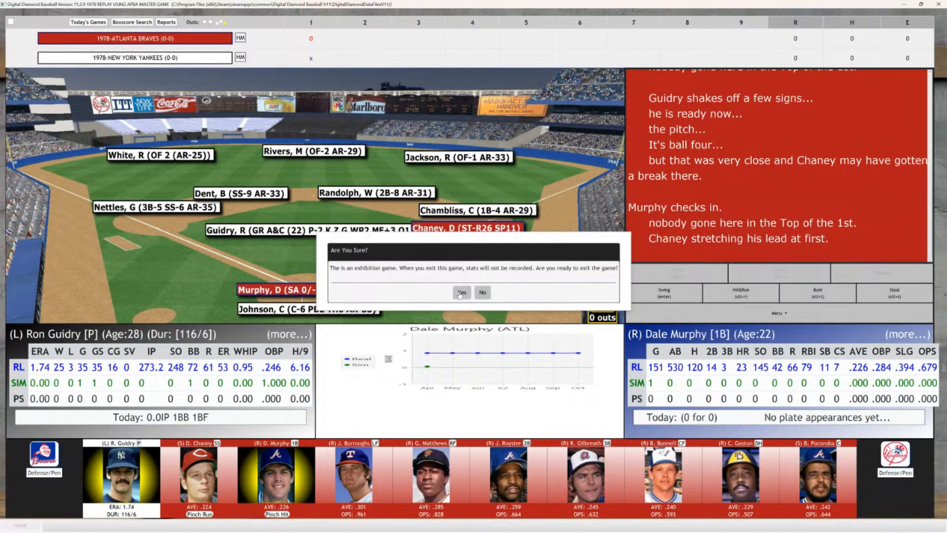
pyautogui.click(460, 292)
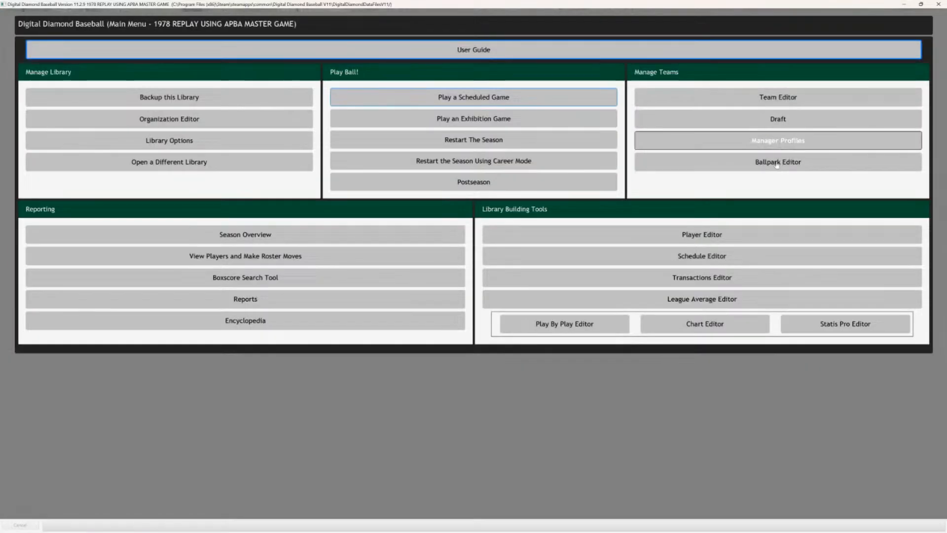
# Look over the team editor, the ballpark editor and the library options, returning to the main menu.
pyautogui.click(778, 98)
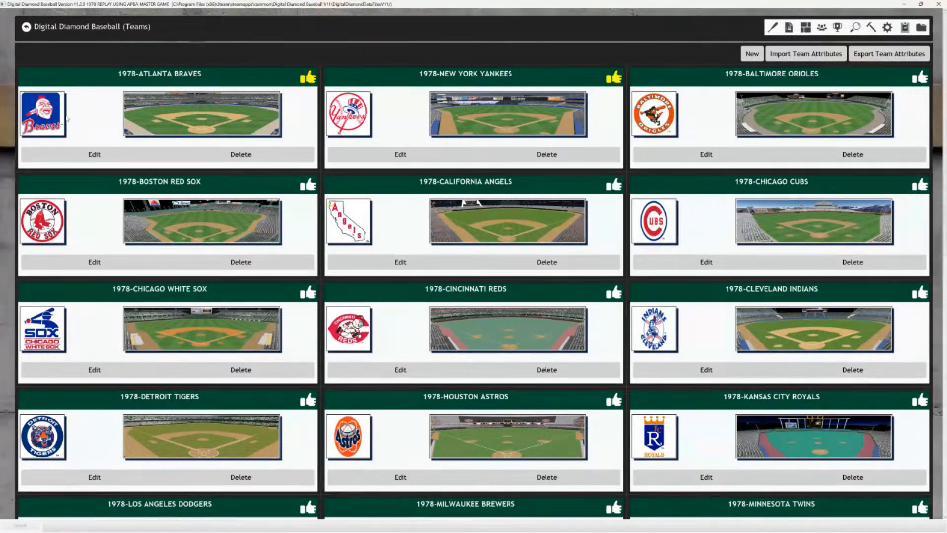
pyautogui.click(96, 27)
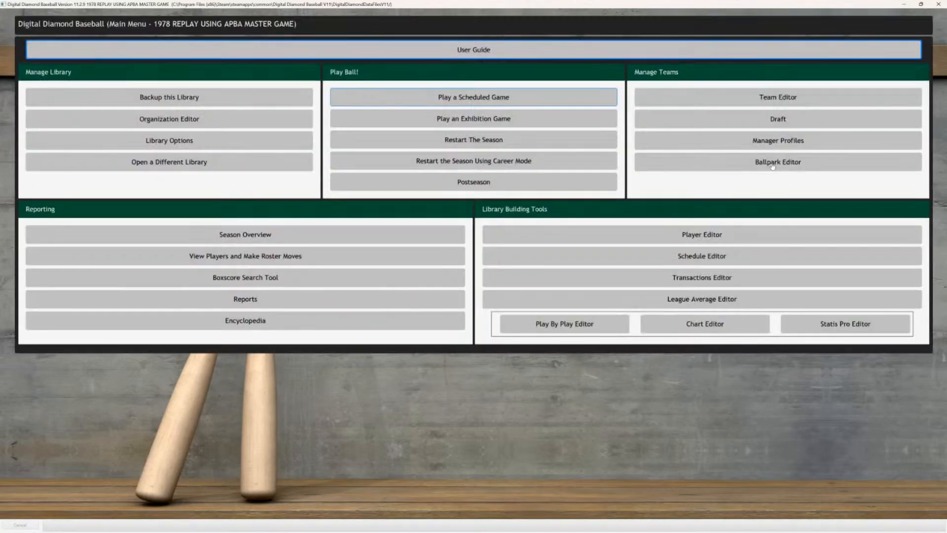
pyautogui.click(773, 165)
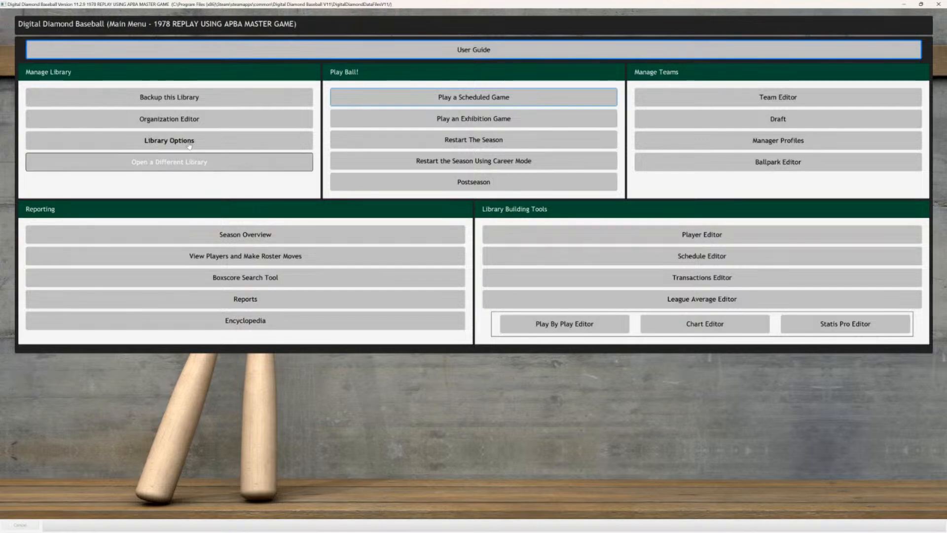
pyautogui.click(192, 141)
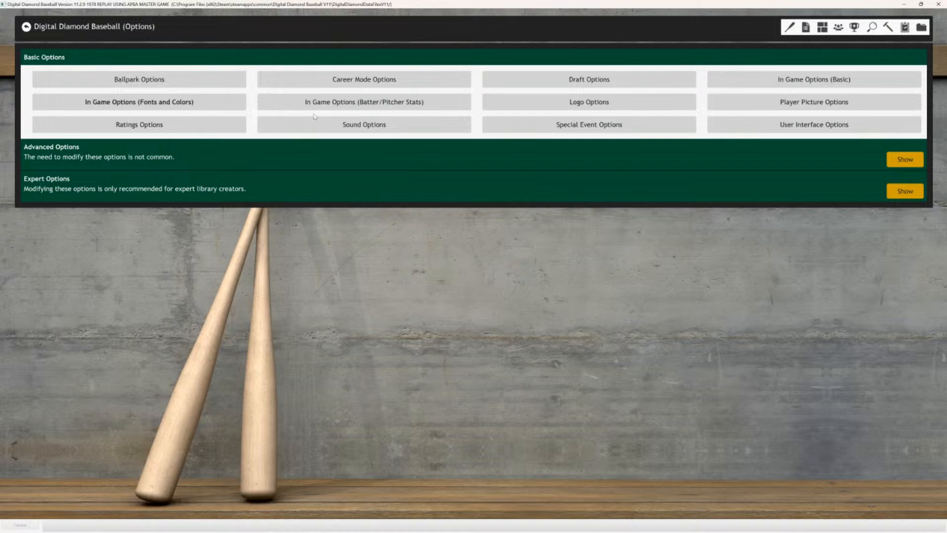
pyautogui.click(71, 31)
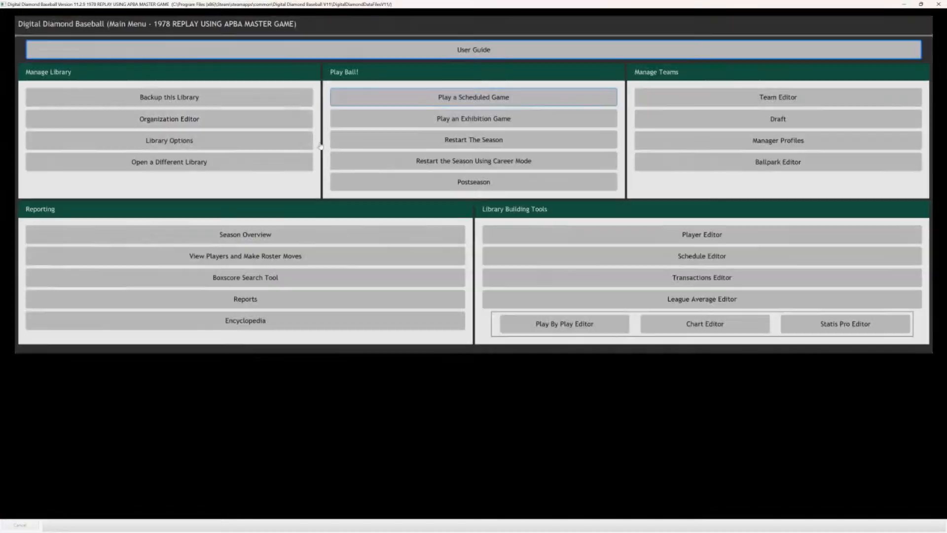